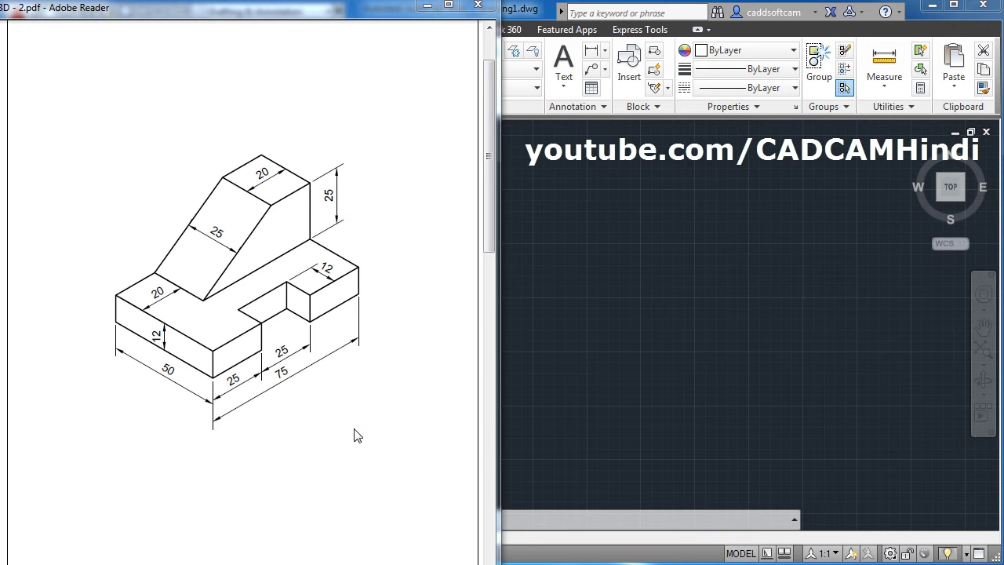
Review pages 2 and 1 of the reference PDF, then bring the empty AutoCAD Drawing1 forward.
{"action": "left_click_drag", "start_coordinate": [490, 210], "coordinate": [492, 451]}
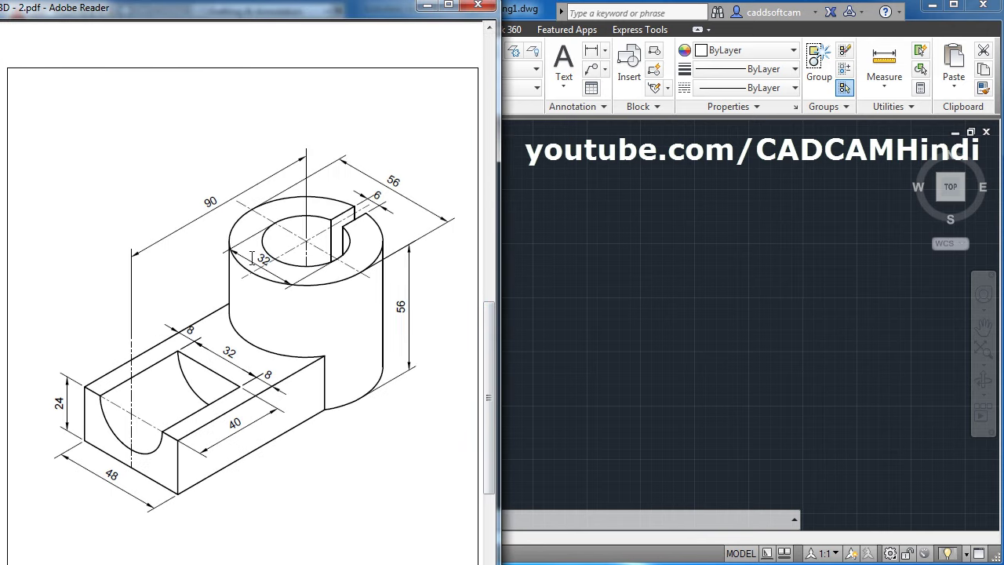
{"action": "left_click_drag", "start_coordinate": [490, 410], "coordinate": [519, 162]}
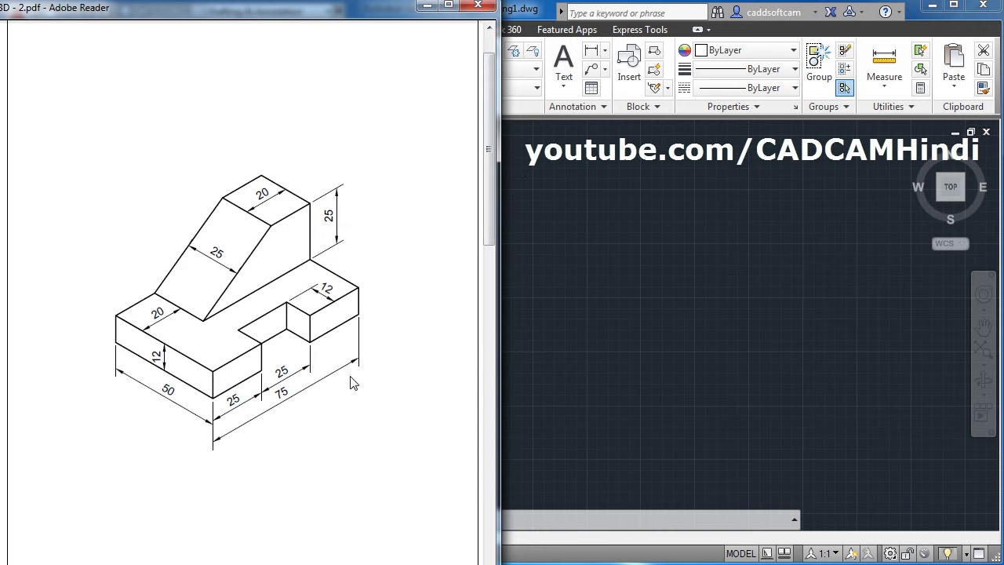
{"action": "left_click", "coordinate": [579, 342]}
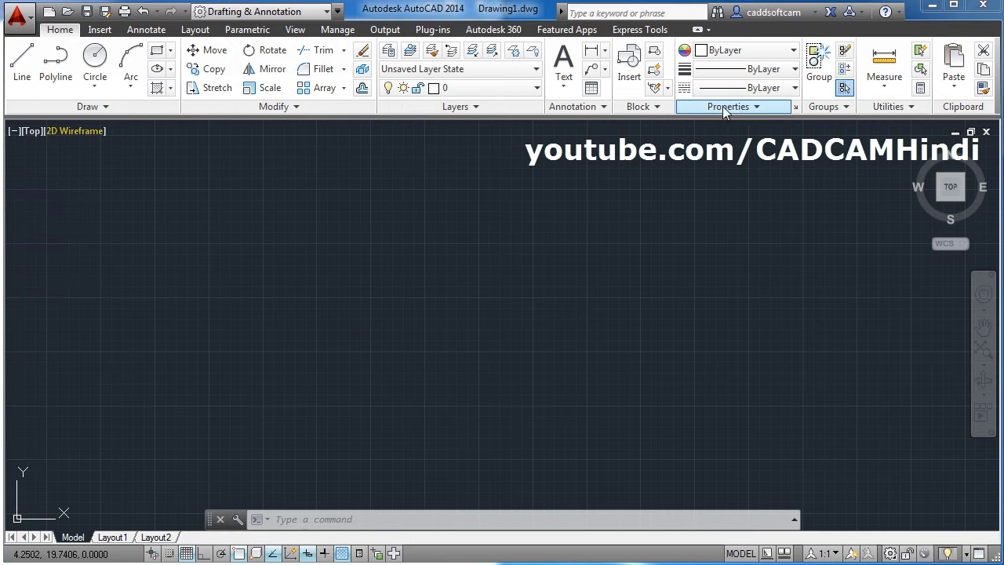
Switch to the 3D Modeling workspace and the SE Isometric view.
{"action": "left_click", "coordinate": [891, 554]}
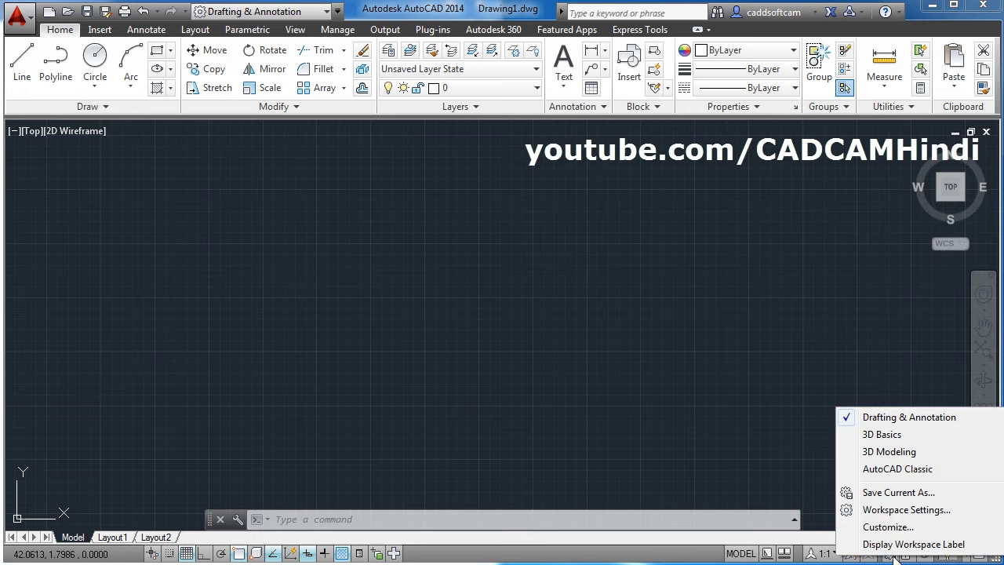
{"action": "left_click", "coordinate": [889, 452]}
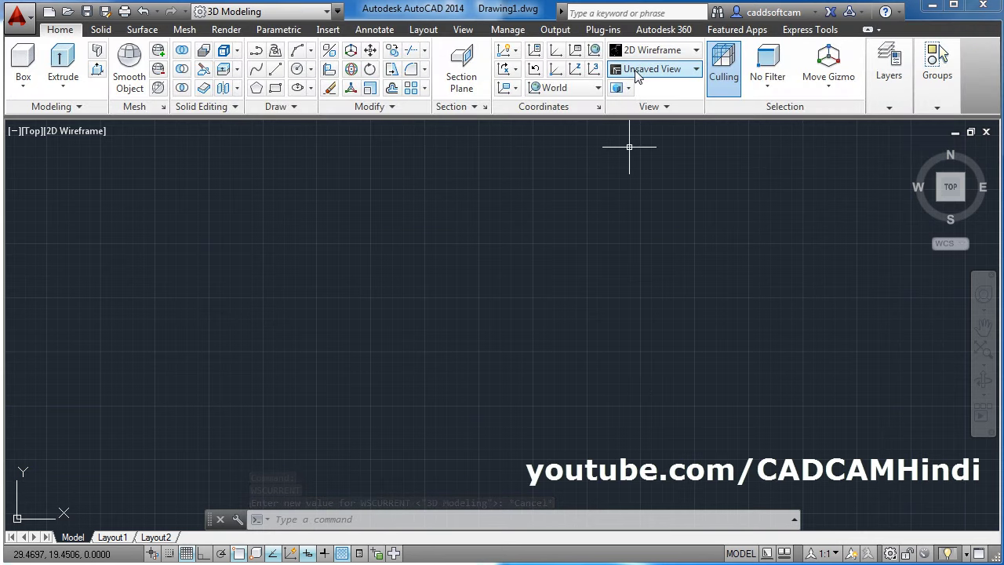
{"action": "left_click", "coordinate": [688, 70]}
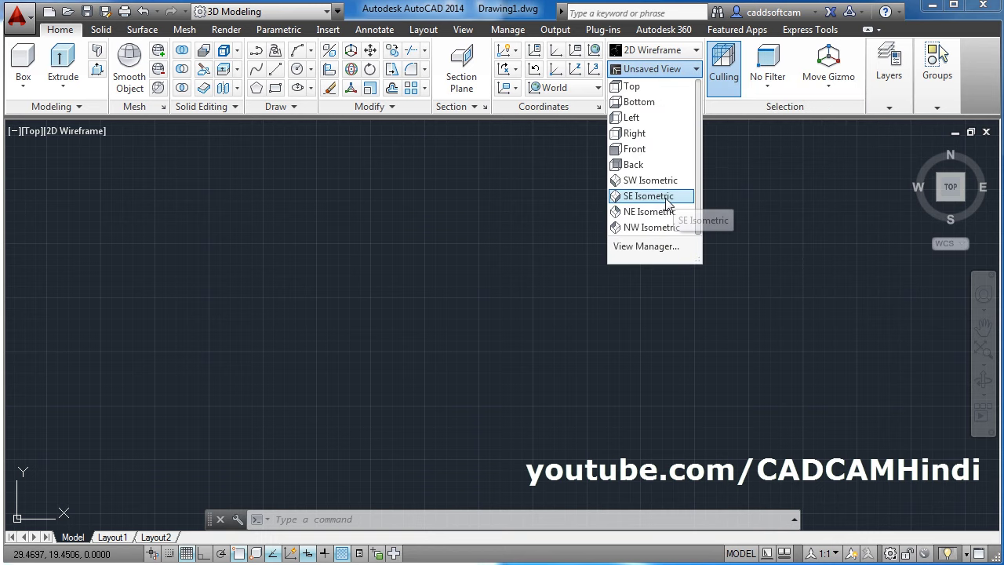
{"action": "left_click", "coordinate": [666, 199]}
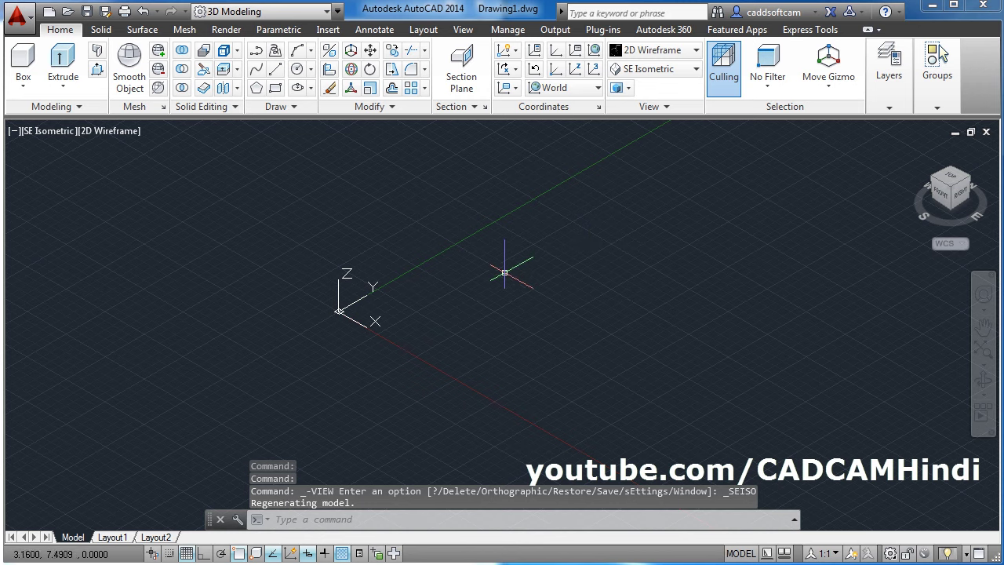
Set the UCS icon to Noorigin and check the reference drawing in Adobe Reader.
{"action": "type", "text": "ucs"}
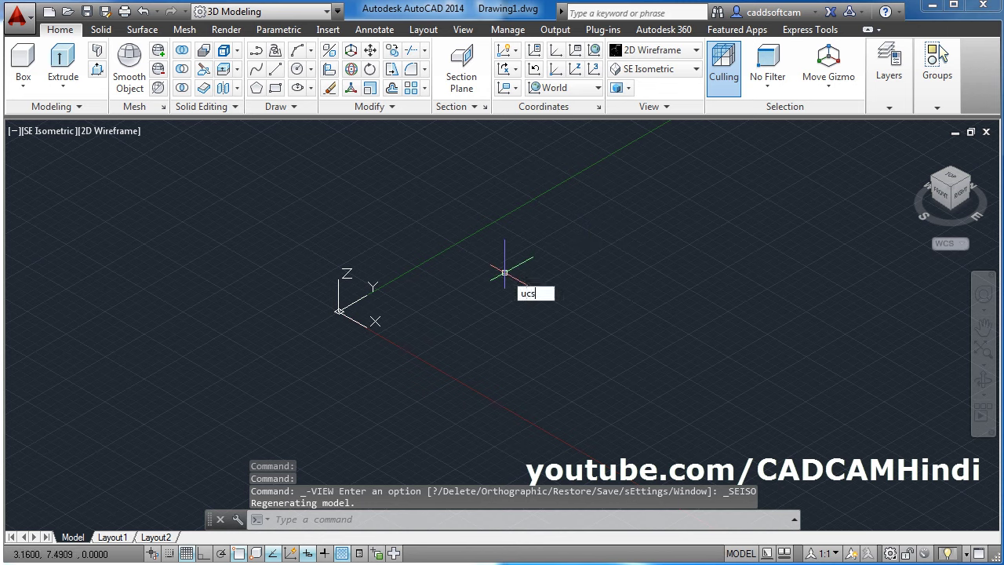
{"action": "type", "text": "i"}
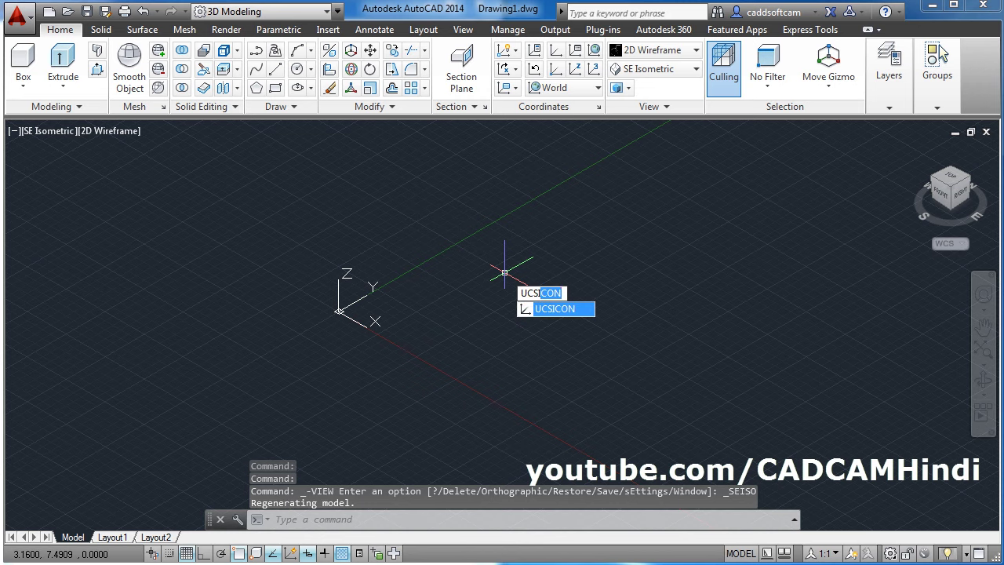
{"action": "key", "text": "Return"}
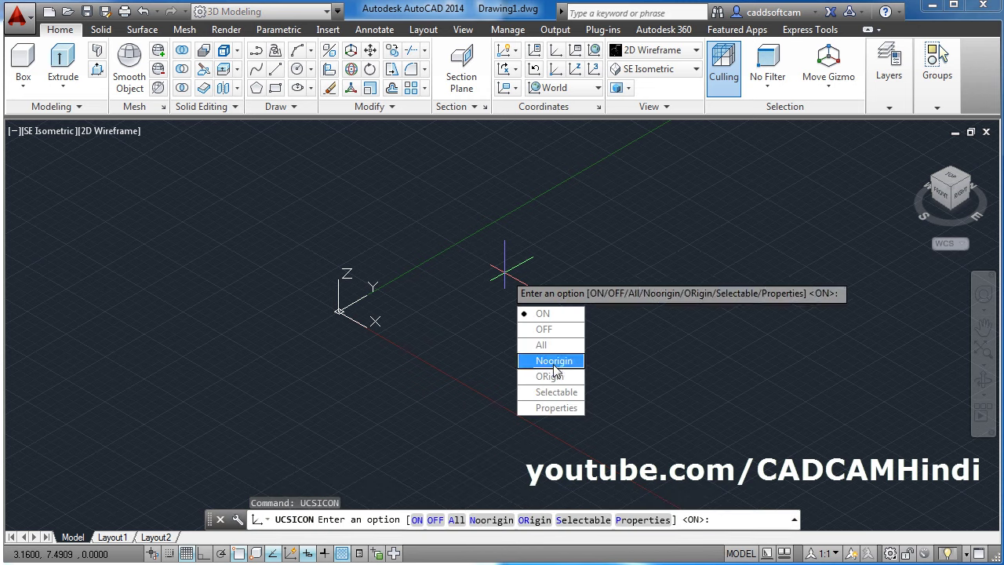
{"action": "left_click", "coordinate": [553, 363]}
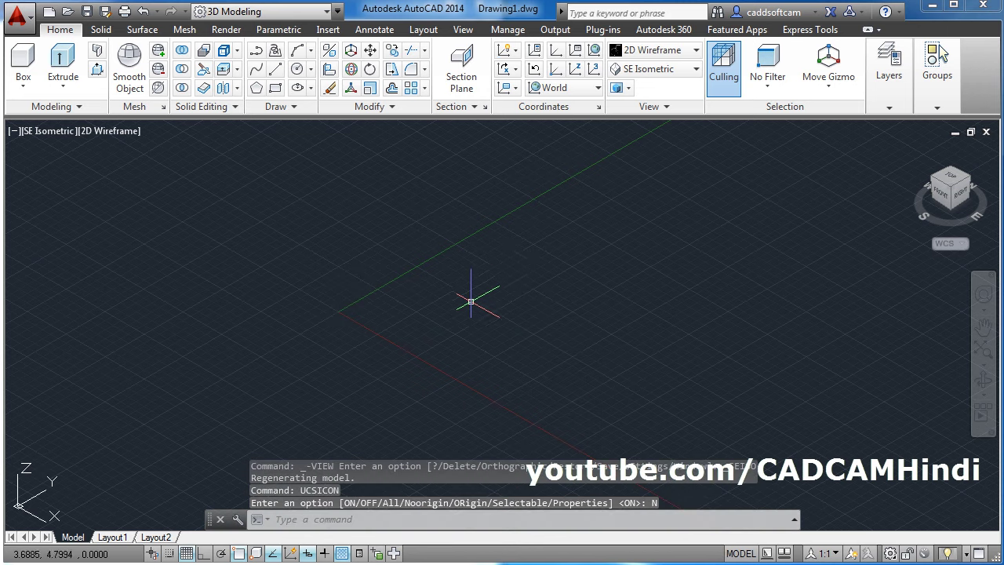
{"action": "key", "text": "alt+Tab"}
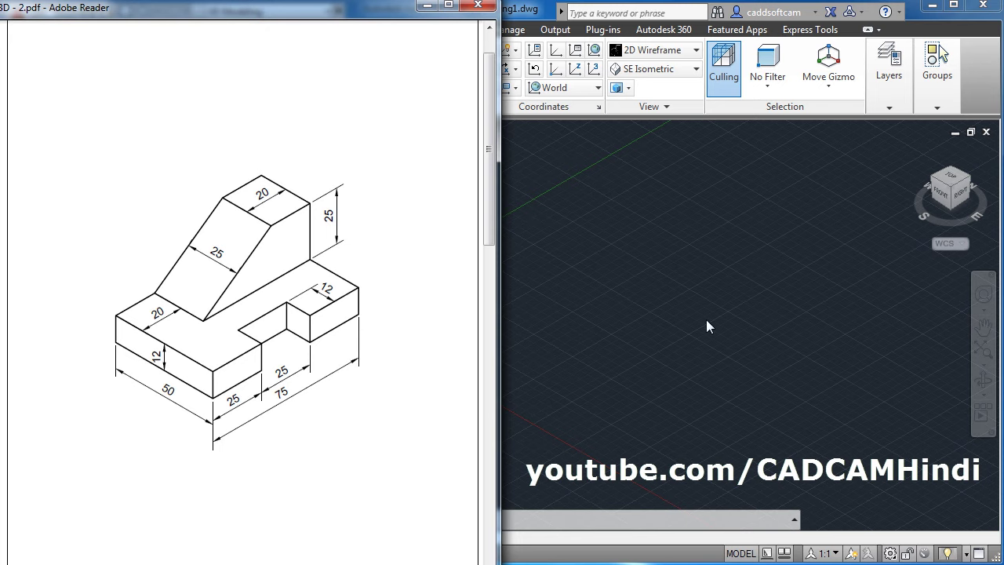
{"action": "left_click", "coordinate": [627, 297]}
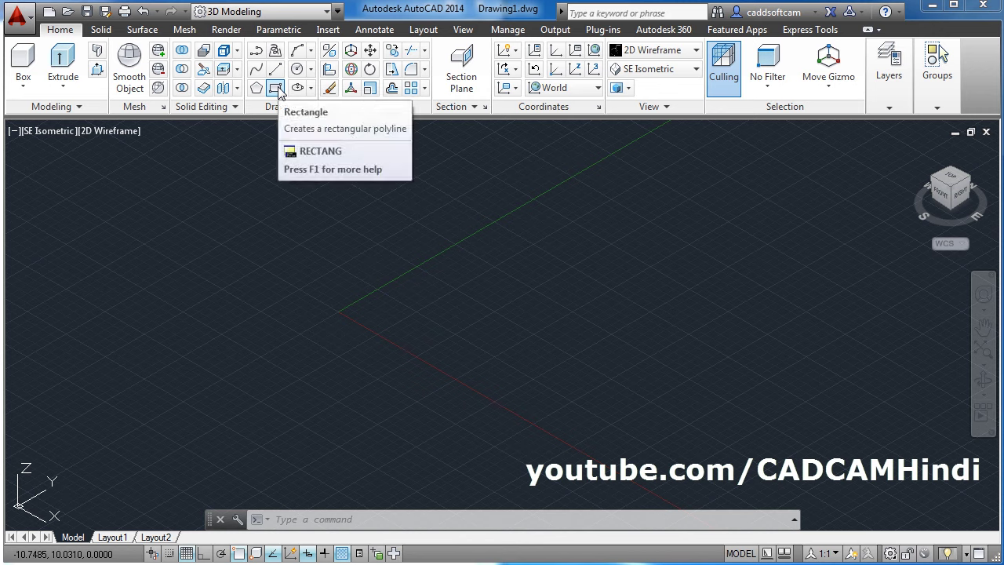
Draw a 50 by 75 rectangle with its first corner at the origin.
{"action": "left_click", "coordinate": [318, 329]}
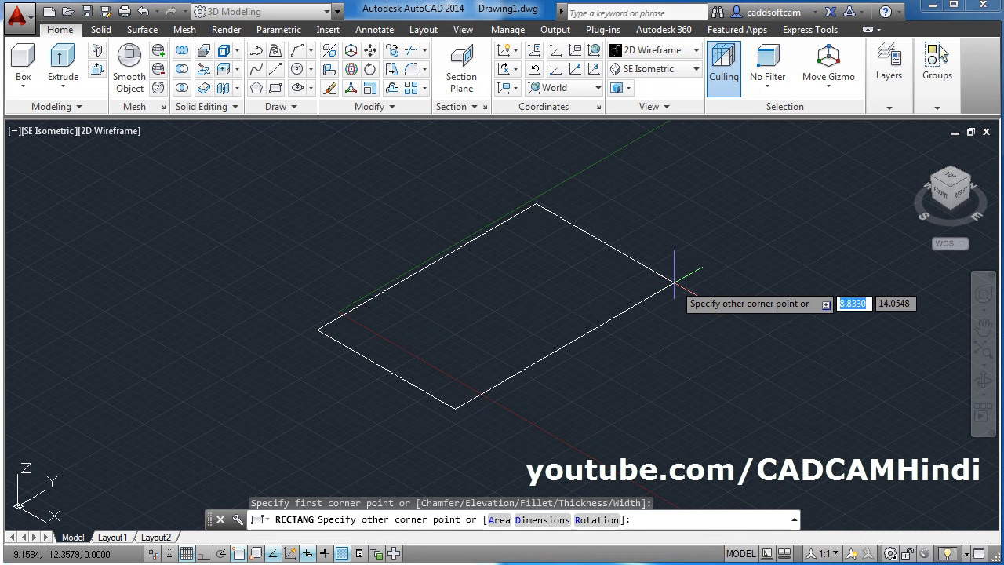
{"action": "type", "text": "50"}
{"action": "key", "text": "Tab"}
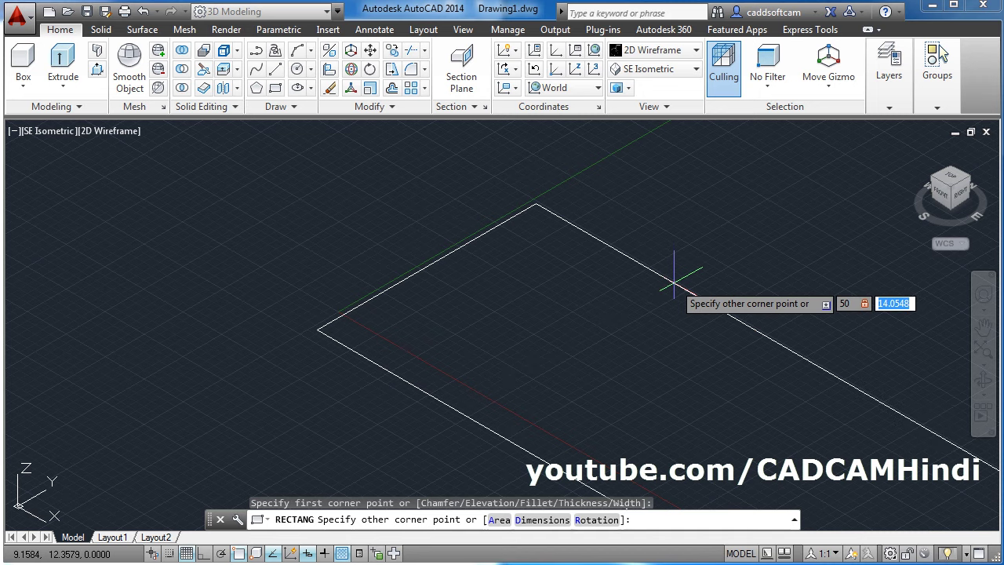
{"action": "type", "text": "75"}
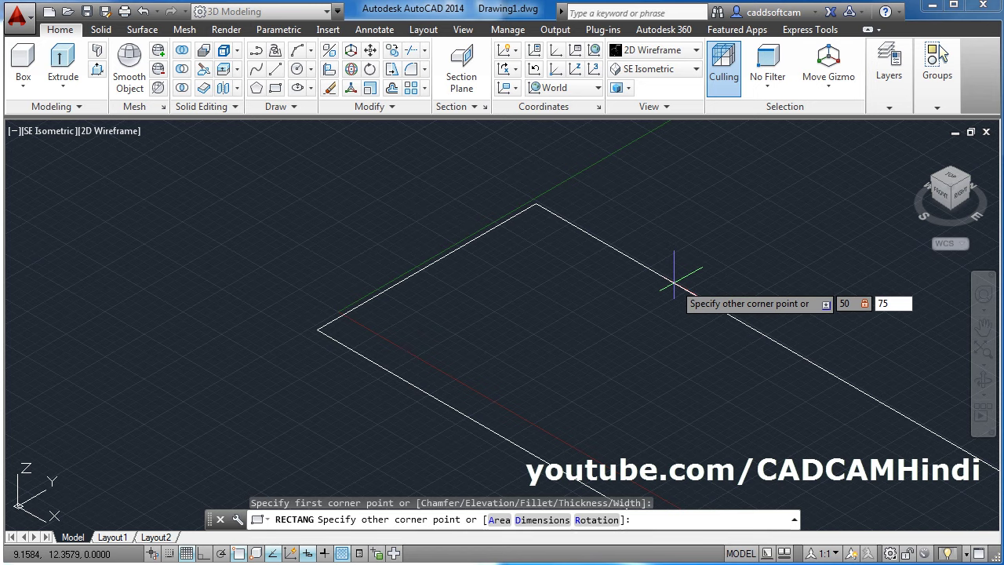
{"action": "key", "text": "Return"}
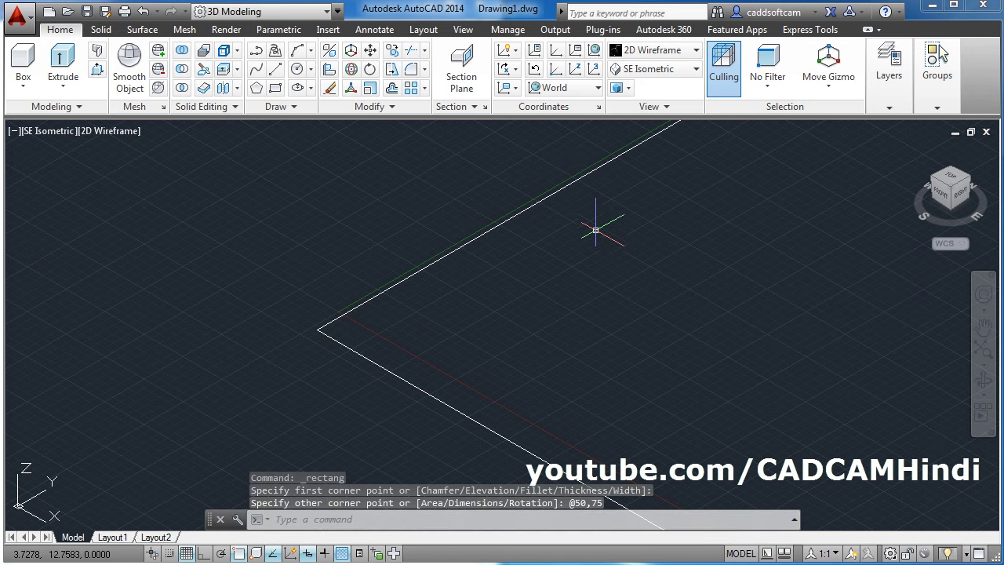
Zoom All and recentre the rectangle in the view.
{"action": "scroll", "coordinate": [505, 258], "scroll_direction": "down", "scroll_amount": 3}
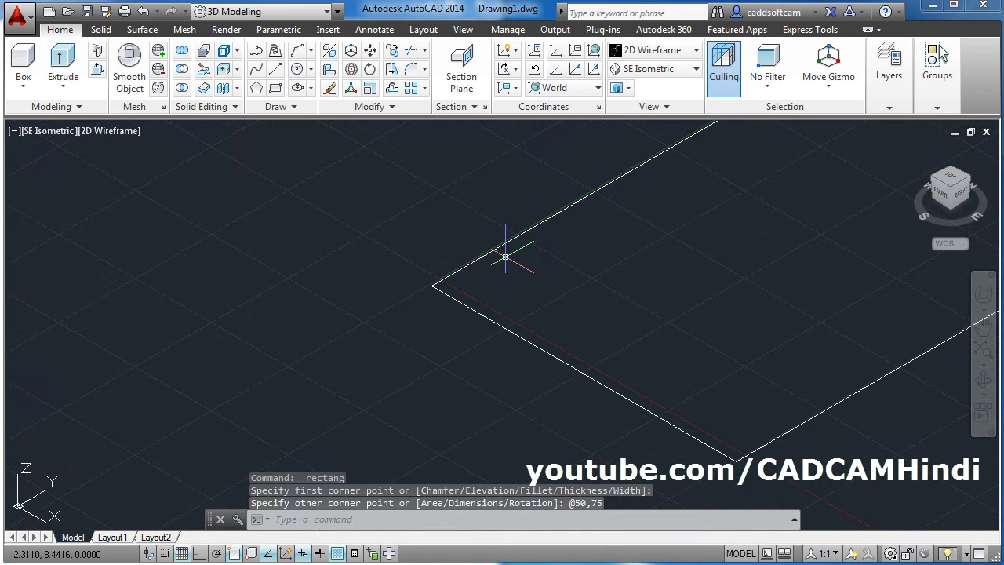
{"action": "scroll", "coordinate": [657, 284], "scroll_direction": "up", "scroll_amount": 3}
{"action": "mouse_move", "coordinate": [657, 285]}
{"action": "middle_mouse_down"}
{"action": "mouse_move", "coordinate": [387, 301]}
{"action": "mouse_move", "coordinate": [372, 314]}
{"action": "middle_mouse_up"}
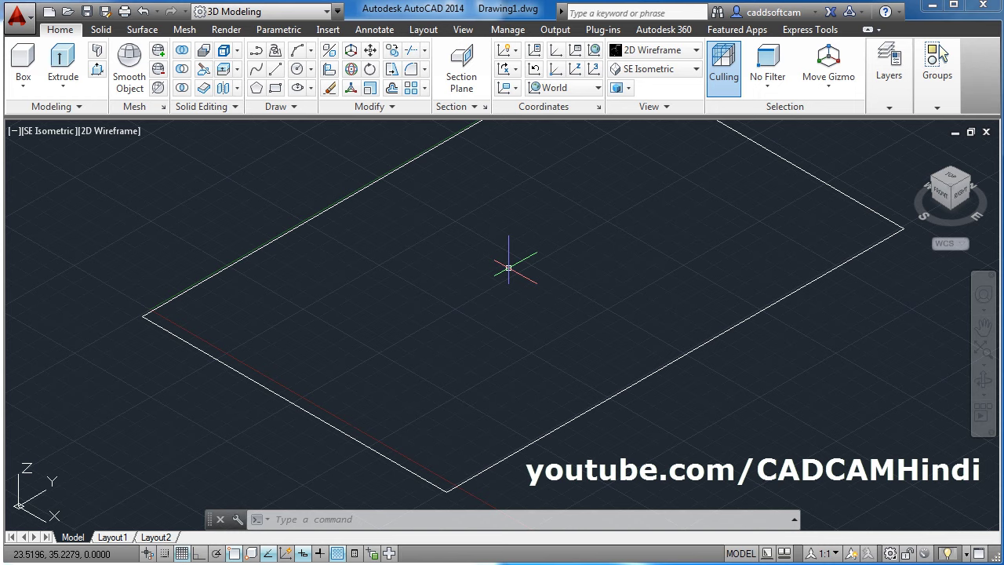
{"action": "type", "text": "z"}
{"action": "key", "text": "Return"}
{"action": "type", "text": "a"}
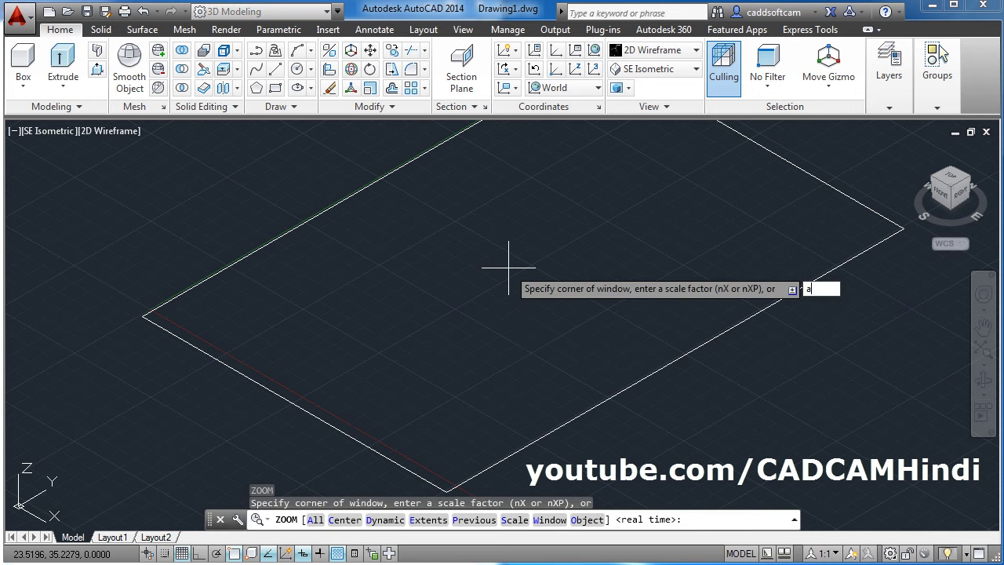
{"action": "key", "text": "Return"}
{"action": "scroll", "coordinate": [512, 268], "scroll_direction": "down", "scroll_amount": 4}
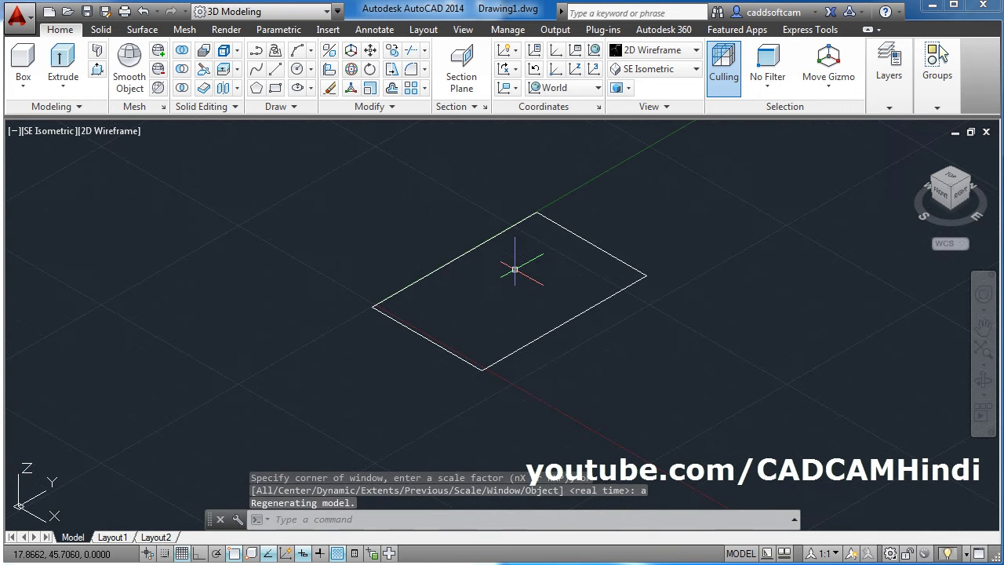
{"action": "mouse_move", "coordinate": [515, 269]}
{"action": "middle_mouse_down"}
{"action": "mouse_move", "coordinate": [526, 352]}
{"action": "mouse_move", "coordinate": [505, 351]}
{"action": "middle_mouse_up"}
{"action": "scroll", "coordinate": [519, 352], "scroll_direction": "up", "scroll_amount": 3}
{"action": "scroll", "coordinate": [519, 351], "scroll_direction": "up", "scroll_amount": 2}
{"action": "scroll", "coordinate": [520, 351], "scroll_direction": "down", "scroll_amount": 5}
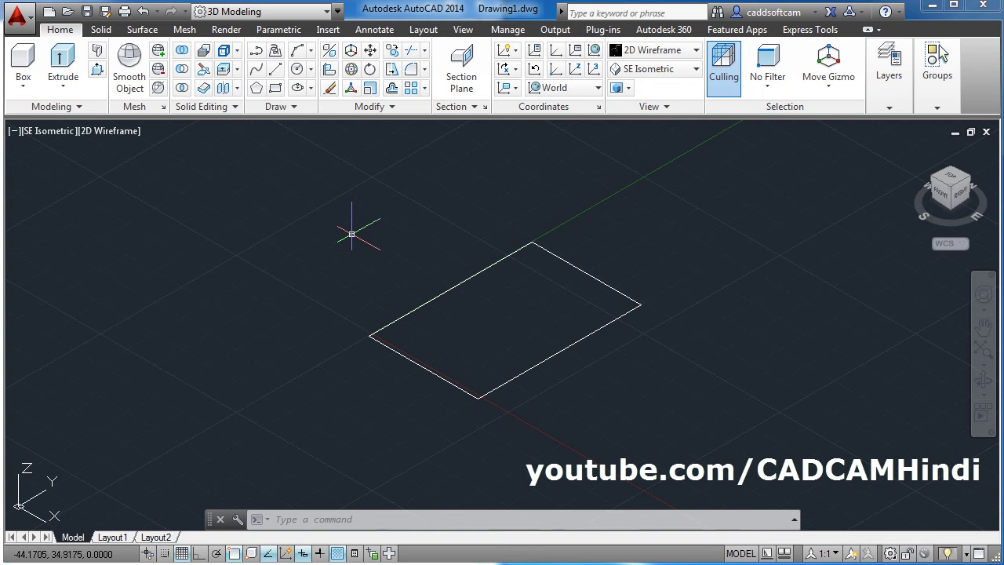
Press-pull the rectangle up 12 units into a solid block.
{"action": "left_click", "coordinate": [97, 71]}
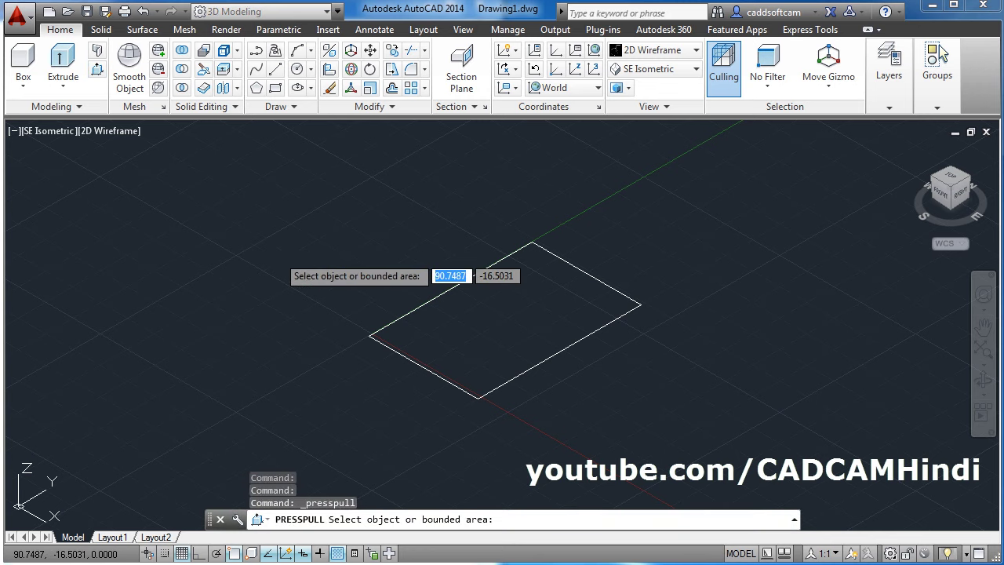
{"action": "left_click", "coordinate": [482, 339]}
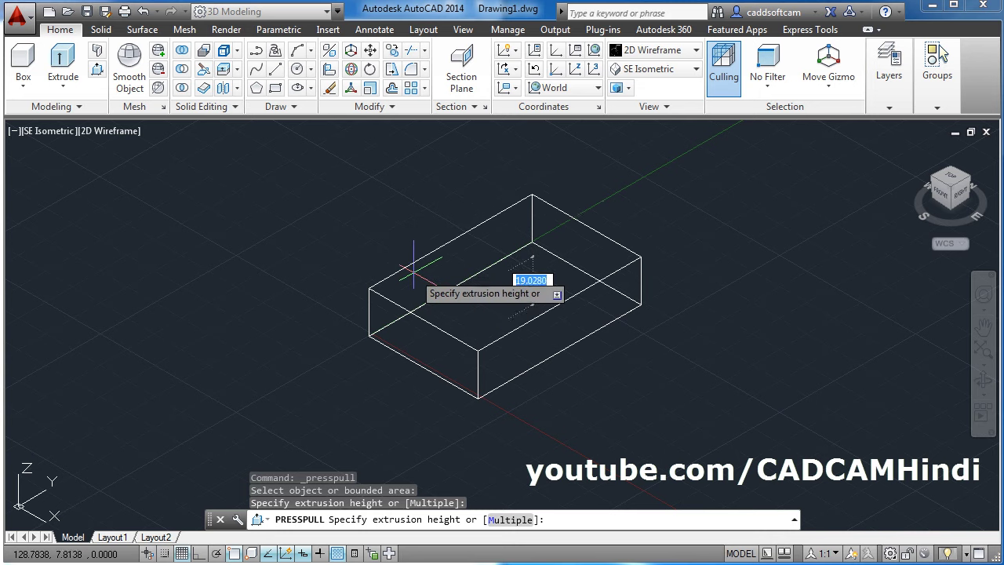
{"action": "type", "text": "12"}
{"action": "key", "text": "Return"}
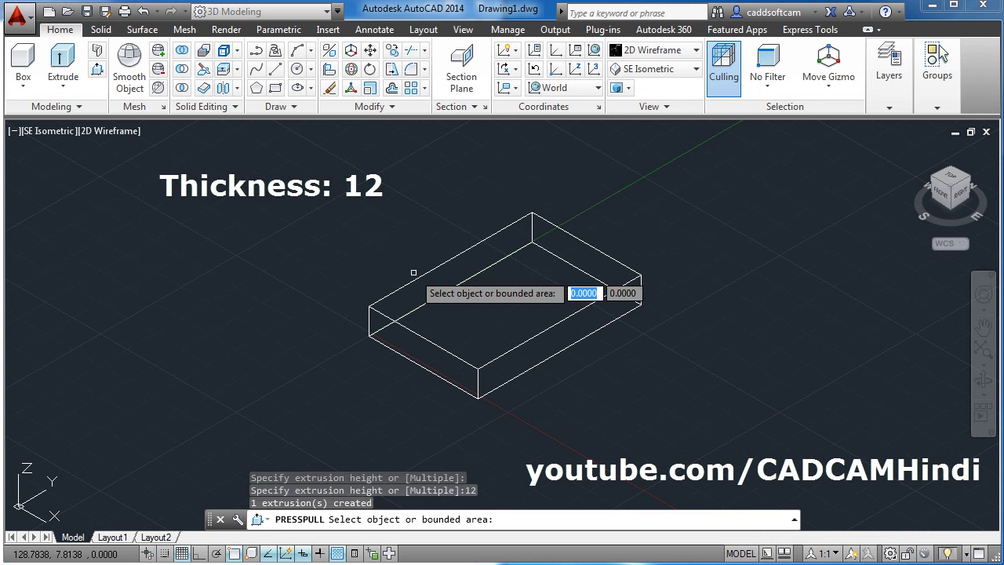
{"action": "key", "text": "Escape"}
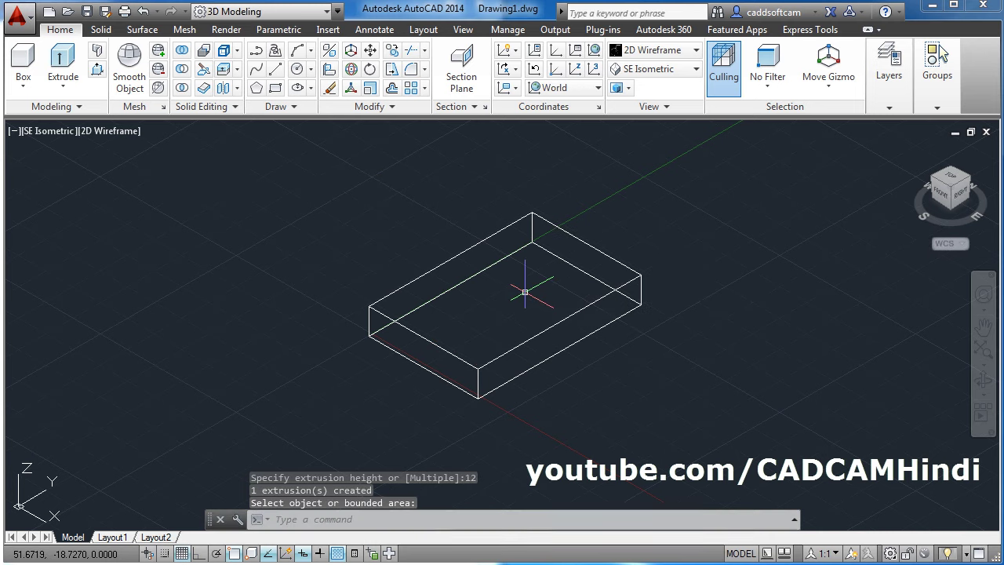
{"action": "scroll", "coordinate": [558, 222], "scroll_direction": "up", "scroll_amount": 1}
{"action": "scroll", "coordinate": [559, 221], "scroll_direction": "up", "scroll_amount": 1}
{"action": "middle_click_drag", "start_coordinate": [570, 298], "coordinate": [590, 276]}
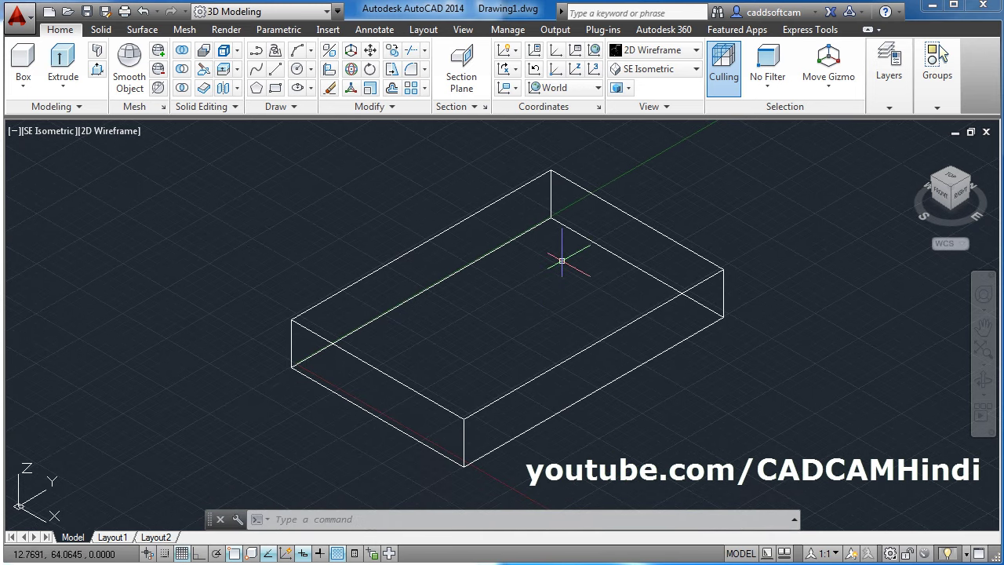
Apply the Shaded with Edges visual style and switch to the reference PDF.
{"action": "left_click", "coordinate": [665, 53]}
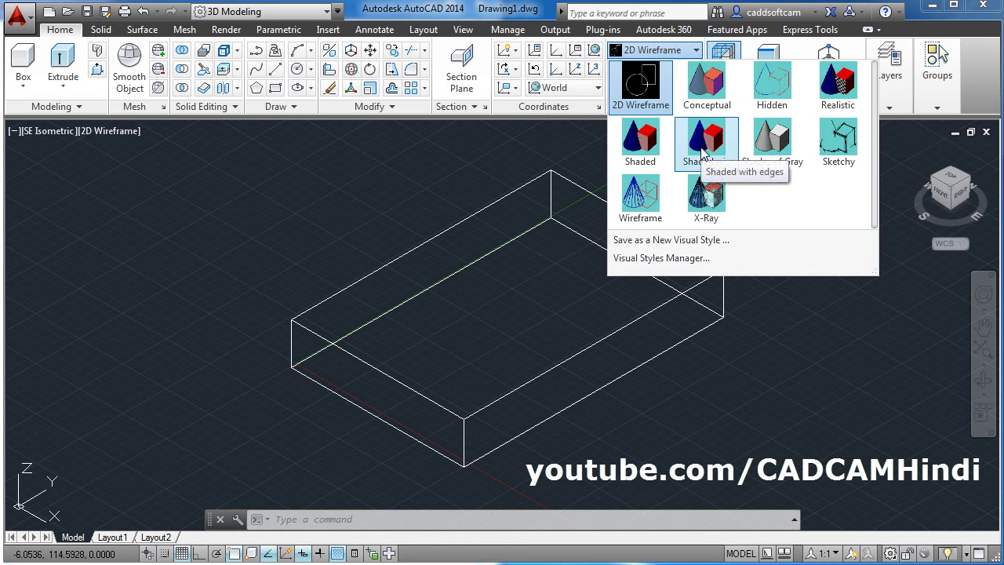
{"action": "left_click", "coordinate": [703, 153]}
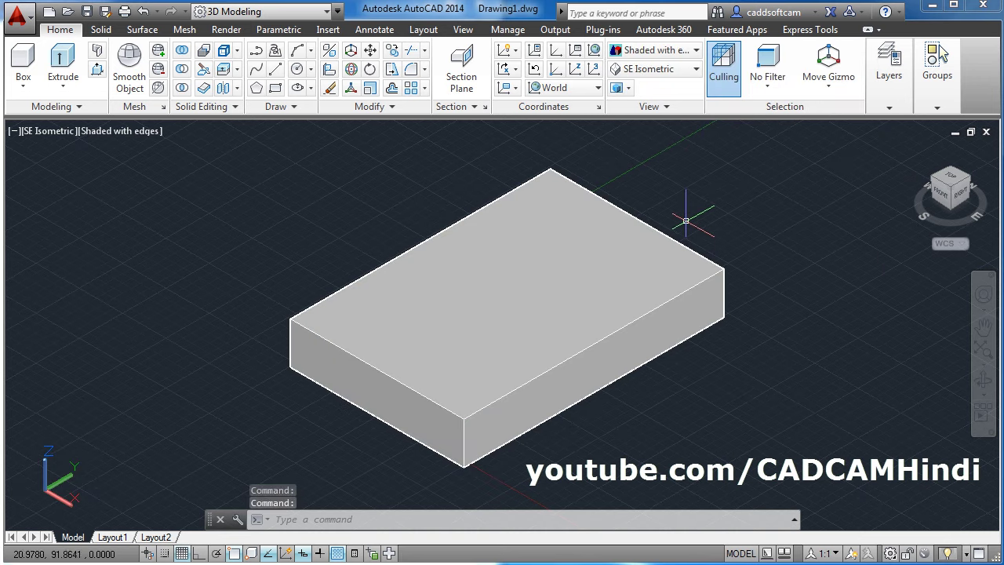
{"action": "scroll", "coordinate": [432, 218], "scroll_direction": "up", "scroll_amount": 2}
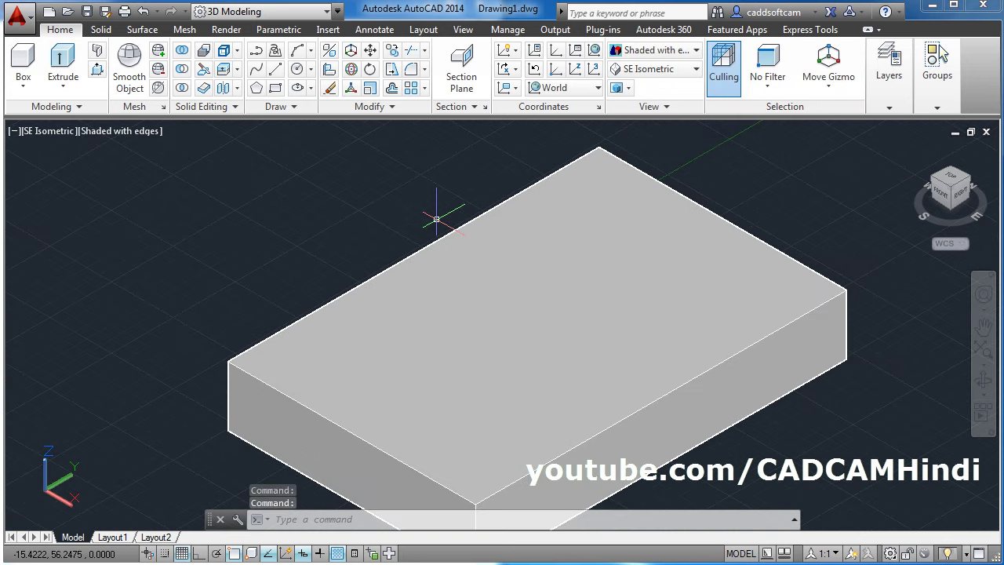
{"action": "scroll", "coordinate": [436, 218], "scroll_direction": "down", "scroll_amount": 3}
{"action": "key", "text": "alt+Tab"}
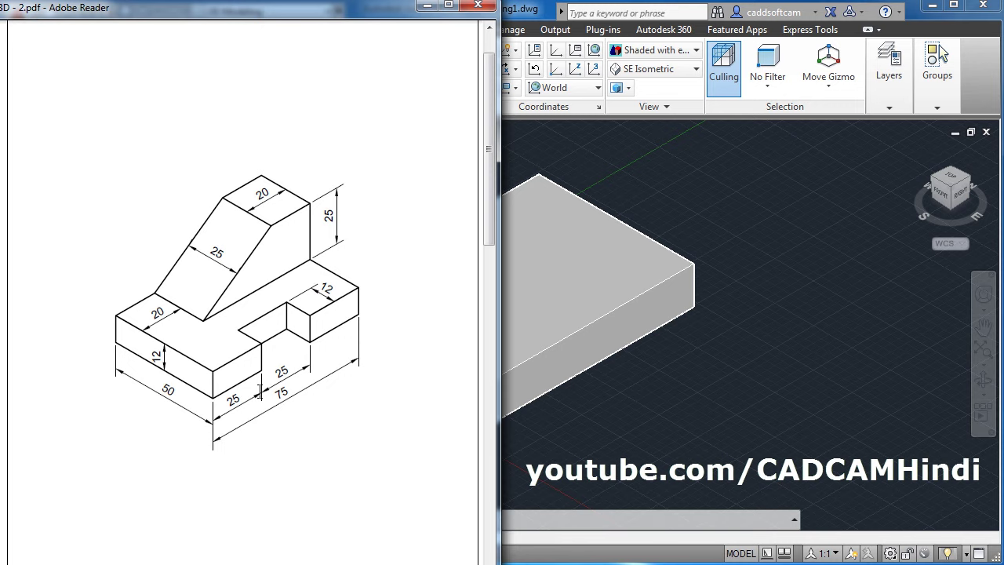
Return from the reference PDF to the shaded base block in AutoCAD.
{"action": "left_click", "coordinate": [656, 389]}
{"action": "left_click", "coordinate": [275, 89]}
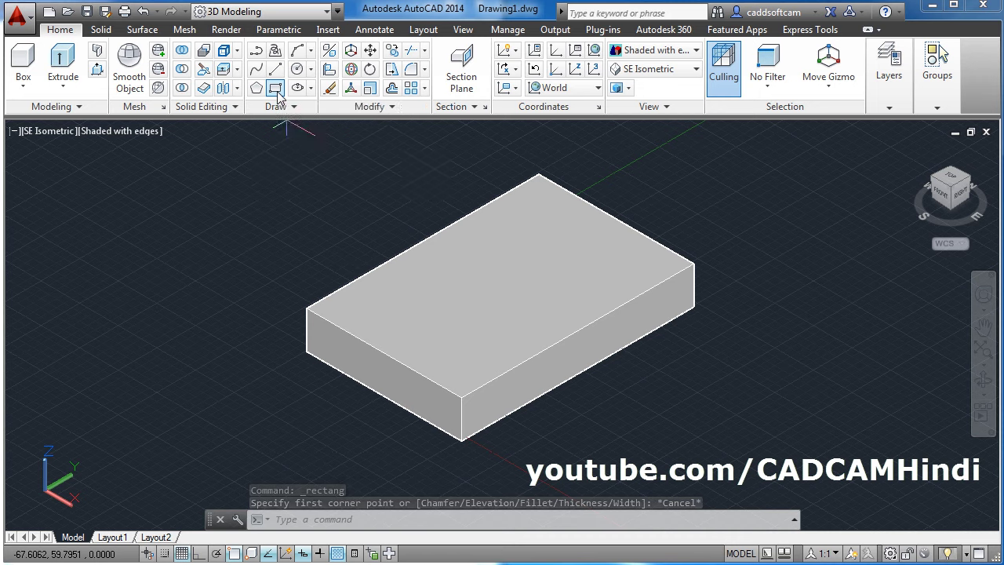
Draw a 12 by 25 rectangle on the top face, starting 25 along the edge, opposite corner @-12,25.
{"action": "left_click", "coordinate": [276, 89]}
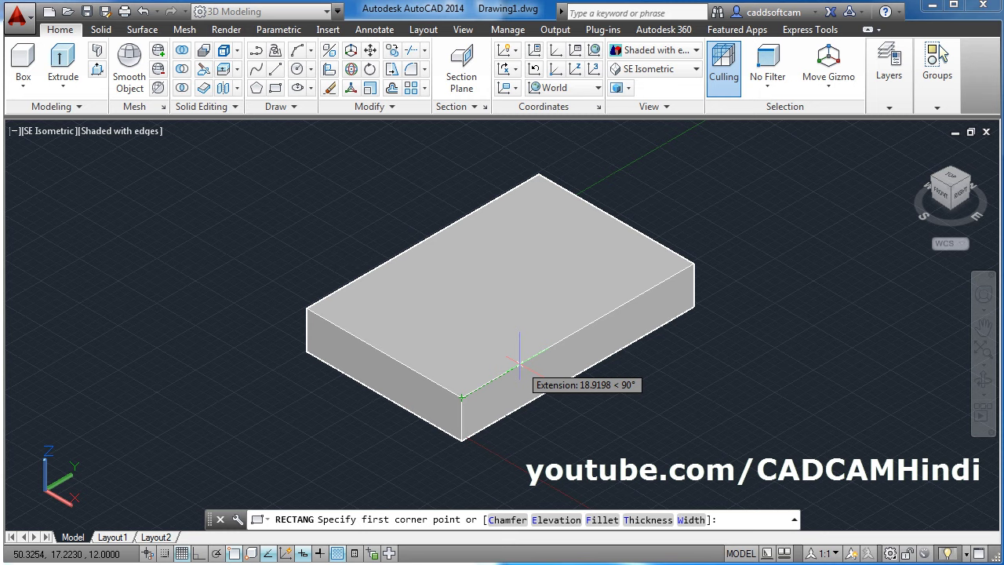
{"action": "type", "text": "25"}
{"action": "key", "text": "Return"}
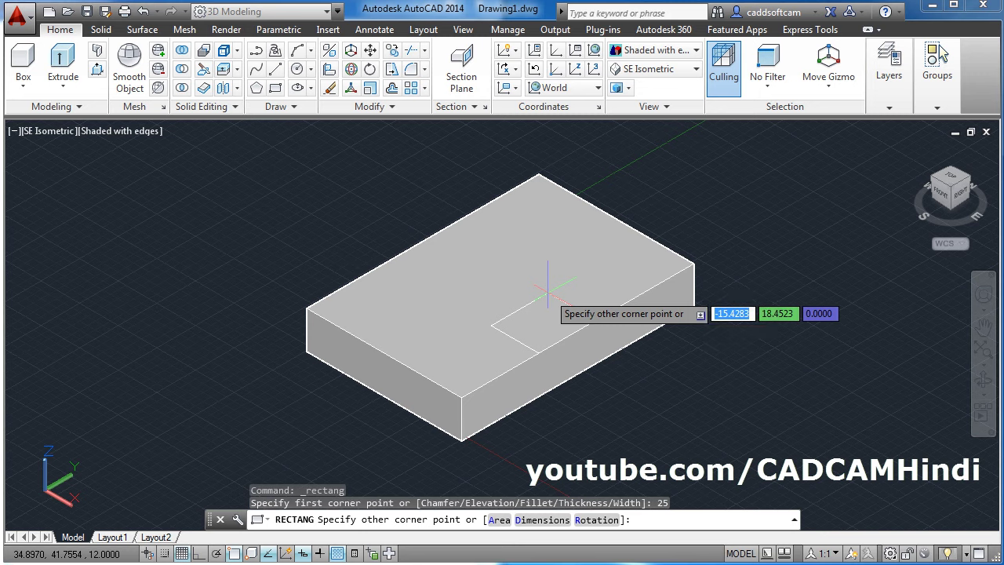
{"action": "type", "text": "-12"}
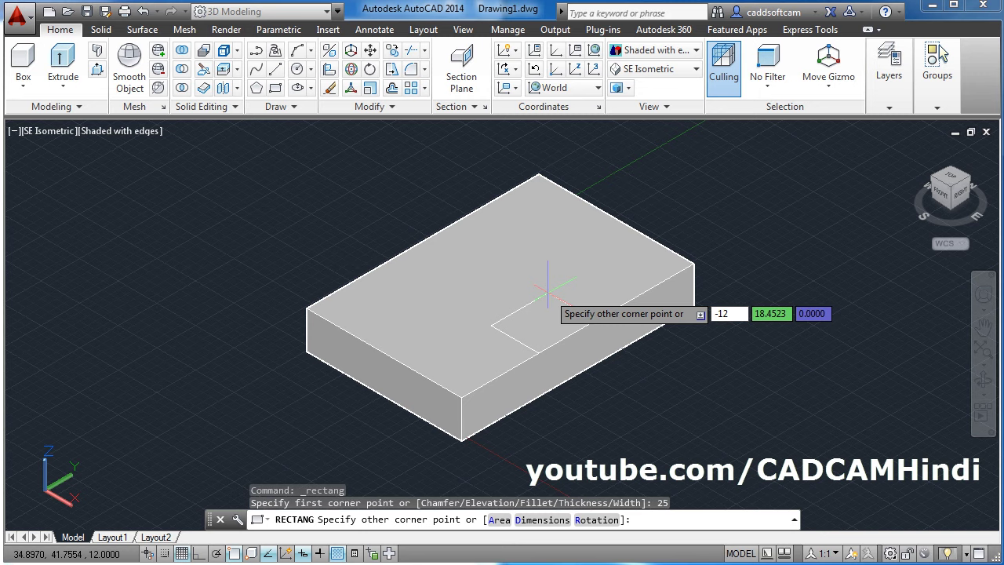
{"action": "key", "text": "Tab"}
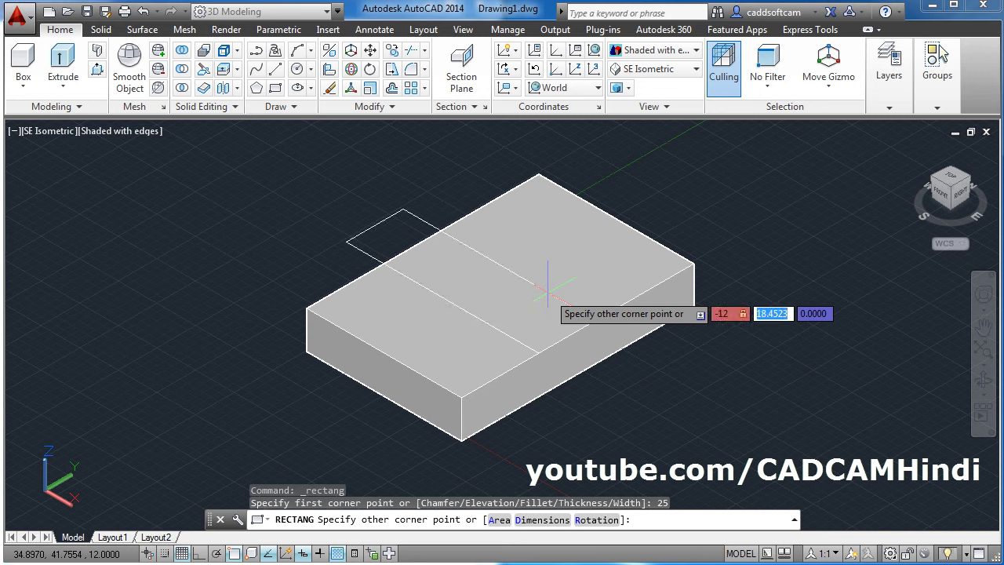
{"action": "type", "text": "25"}
{"action": "key", "text": "Return"}
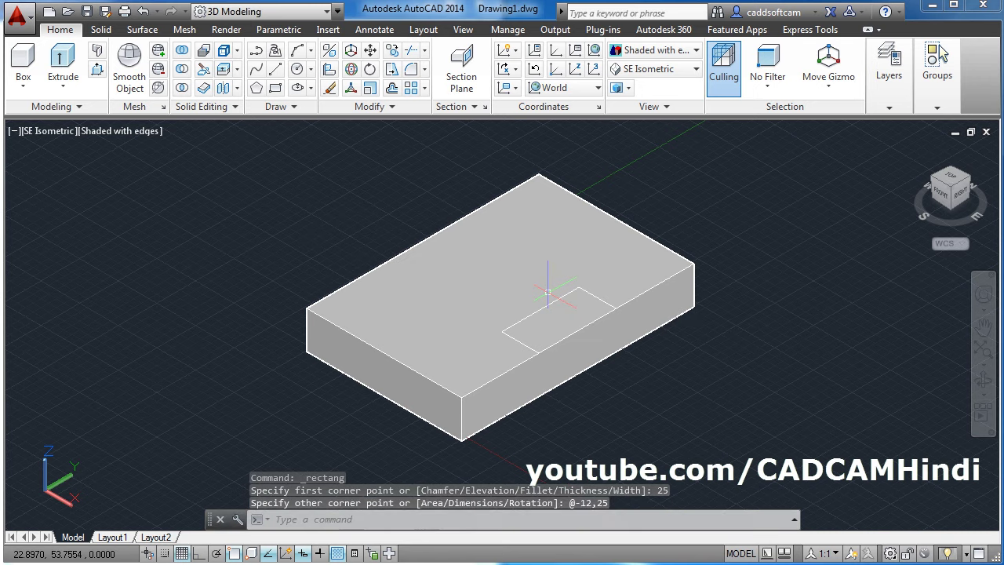
{"action": "scroll", "coordinate": [611, 278], "scroll_direction": "up", "scroll_amount": 2}
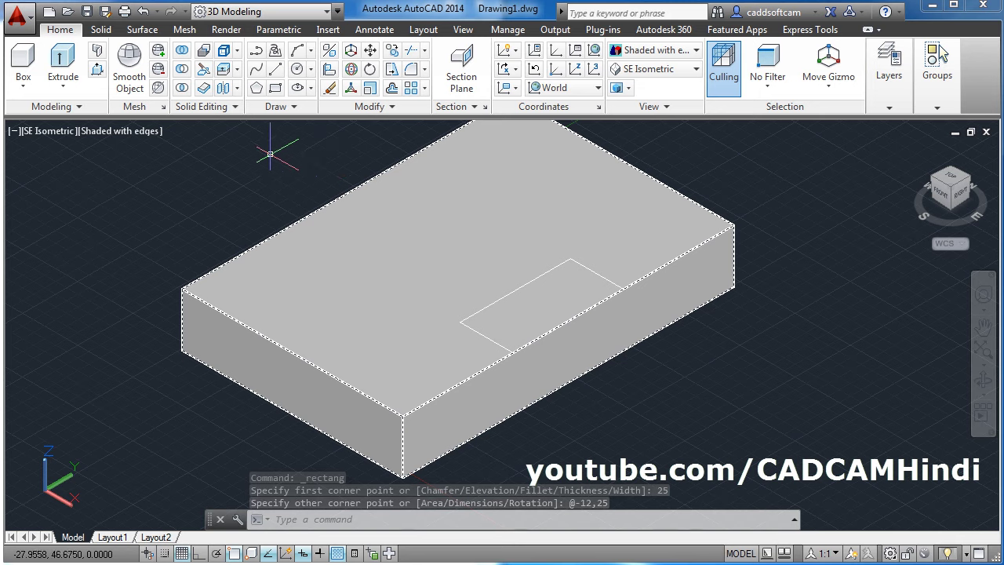
Press-pull the 12 by 25 rectangle down through the block to cut the notch.
{"action": "left_click", "coordinate": [99, 71]}
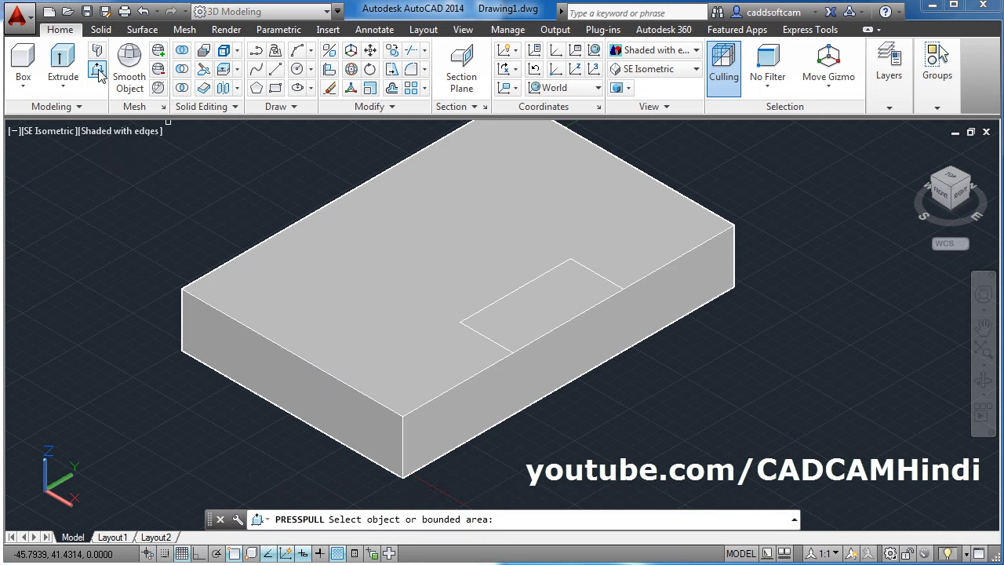
{"action": "left_click", "coordinate": [548, 311]}
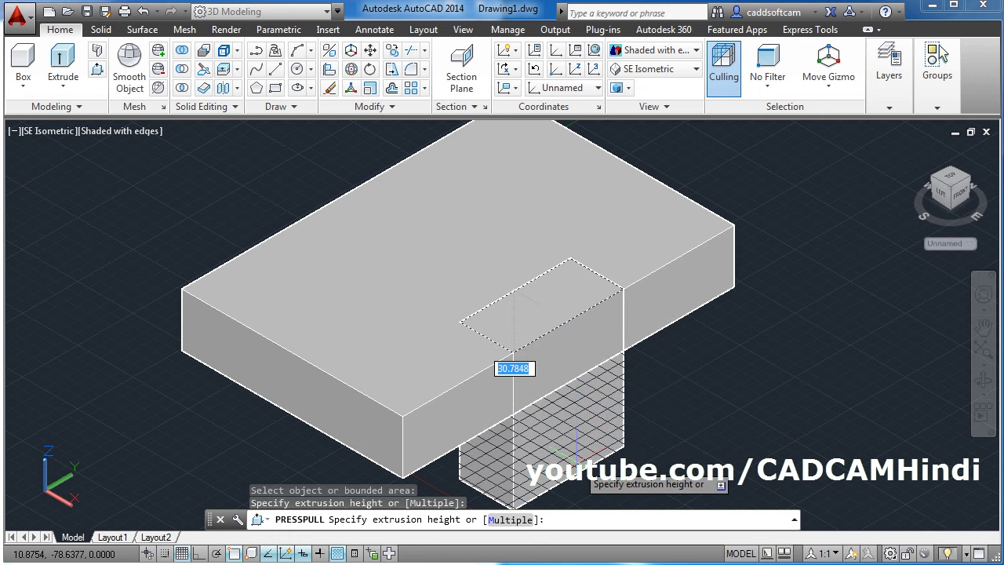
{"action": "left_click", "coordinate": [579, 460]}
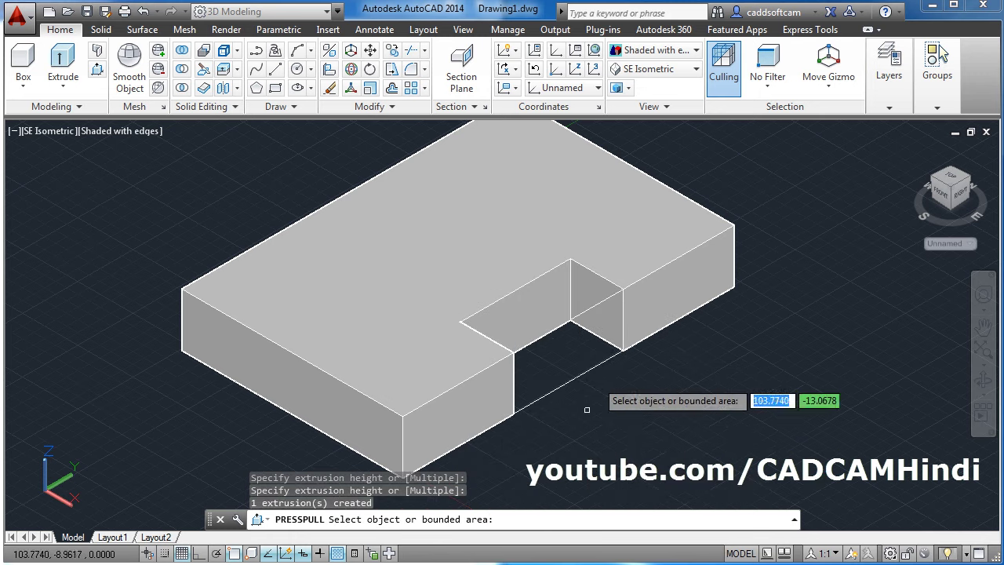
{"action": "key", "text": "Escape"}
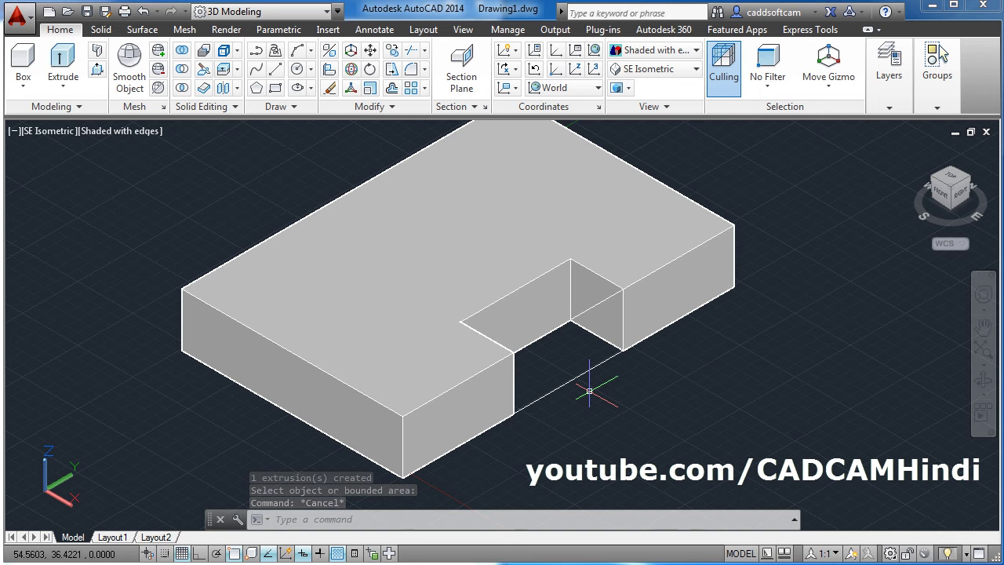
Erase the two leftover objects and switch to the reference PDF.
{"action": "type", "text": "E"}
{"action": "key", "text": "Return"}
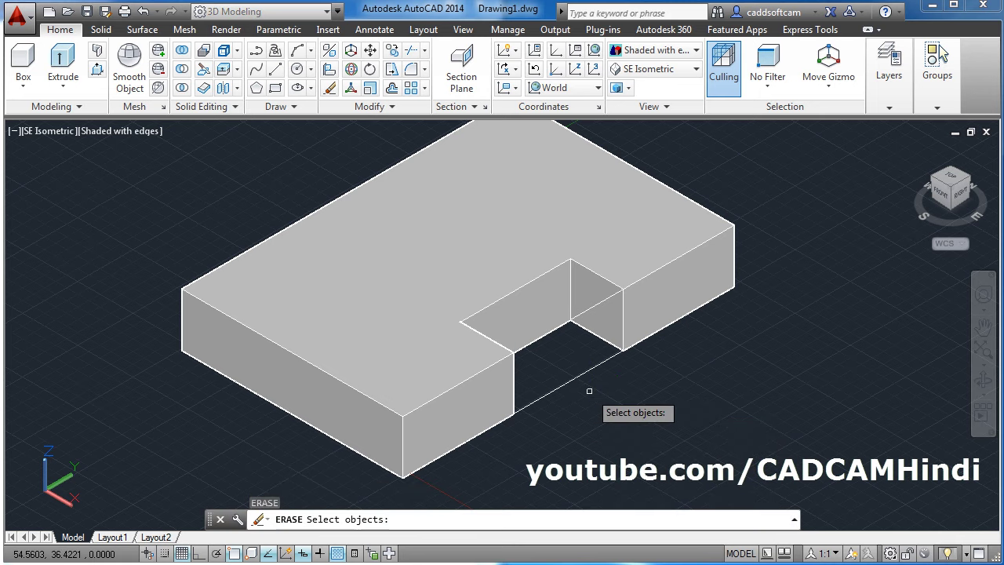
{"action": "left_click", "coordinate": [577, 377]}
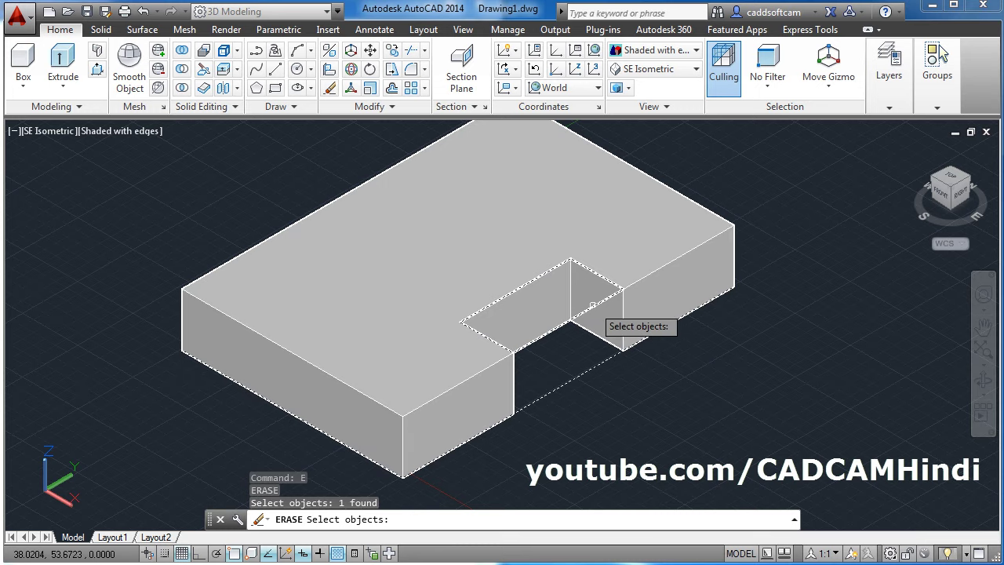
{"action": "left_click", "coordinate": [592, 305]}
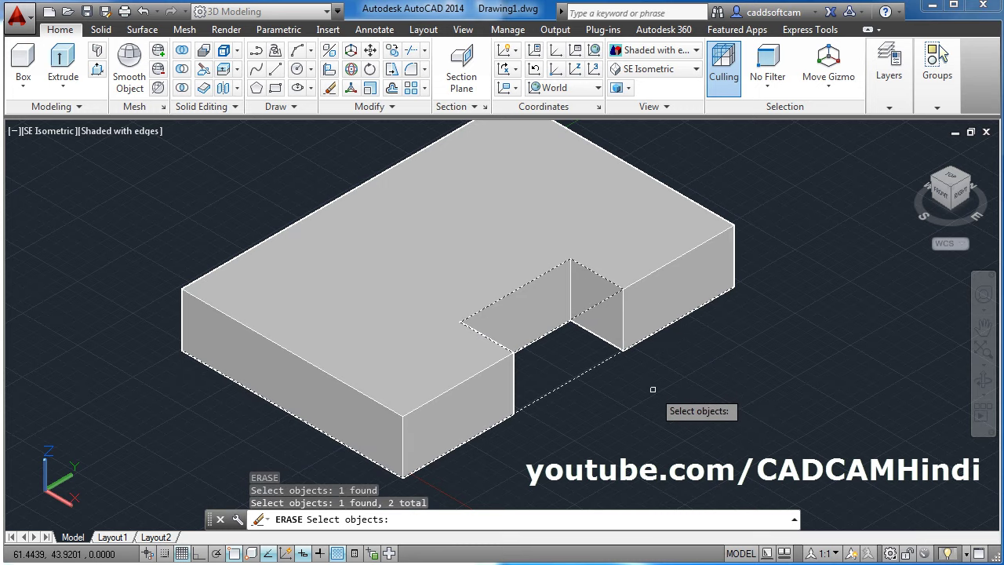
{"action": "key", "text": "Return"}
{"action": "scroll", "coordinate": [628, 372], "scroll_direction": "down", "scroll_amount": 3}
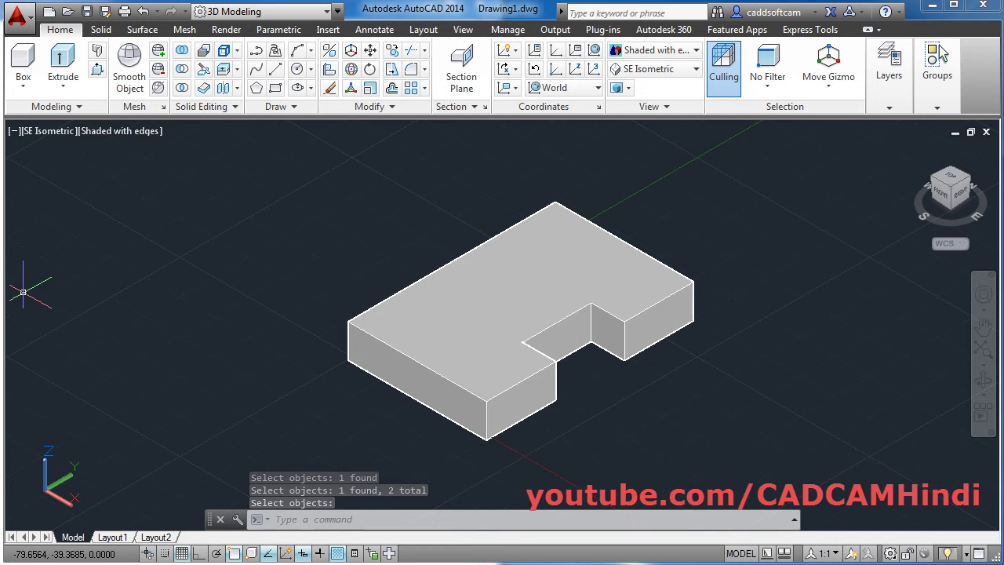
{"action": "key", "text": "alt+Tab"}
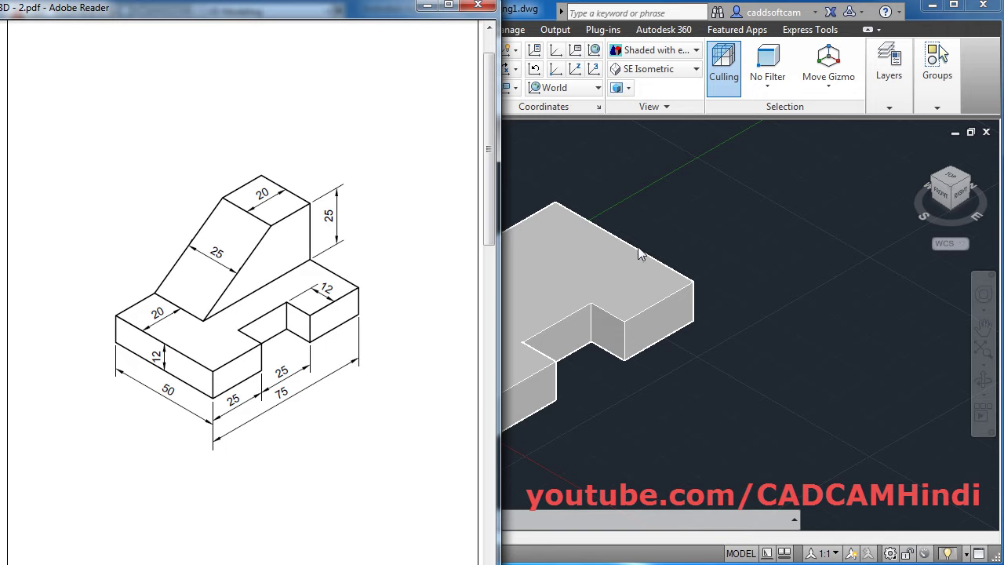
Align the UCS to the Right preset plane.
{"action": "left_click", "coordinate": [668, 210]}
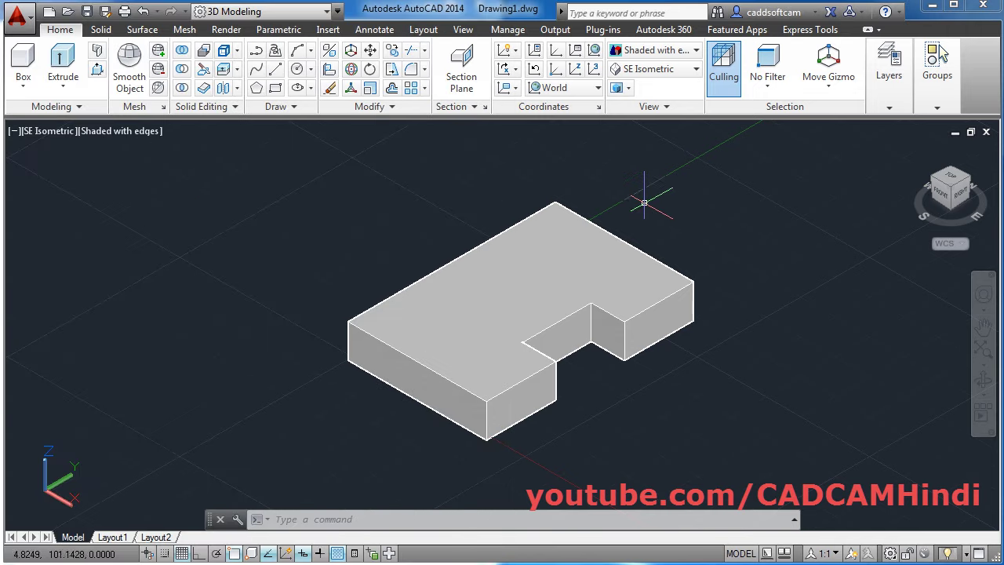
{"action": "left_click", "coordinate": [577, 89]}
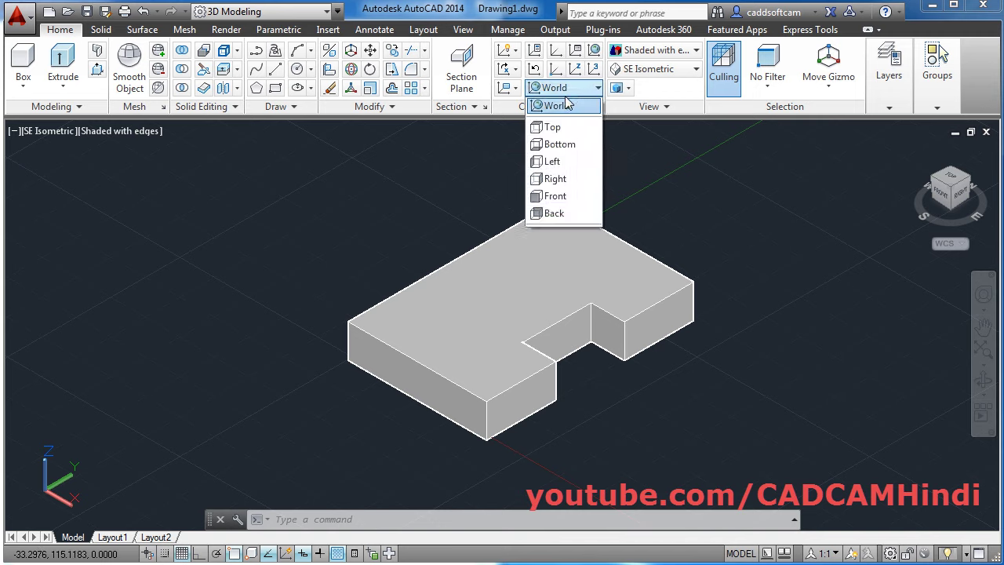
{"action": "left_click", "coordinate": [566, 184]}
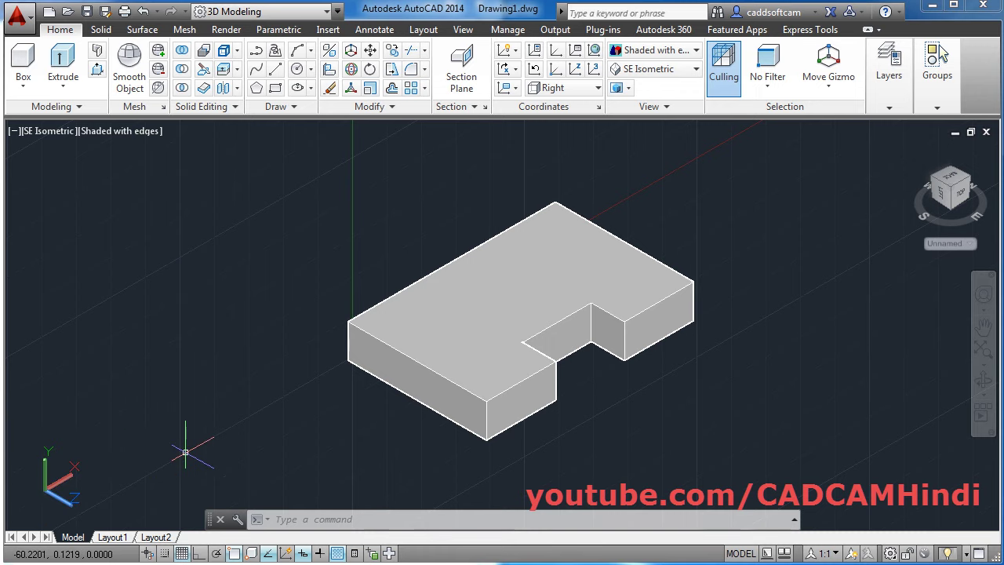
{"action": "left_click", "coordinate": [523, 221]}
{"action": "scroll", "coordinate": [529, 284], "scroll_direction": "down", "scroll_amount": 2}
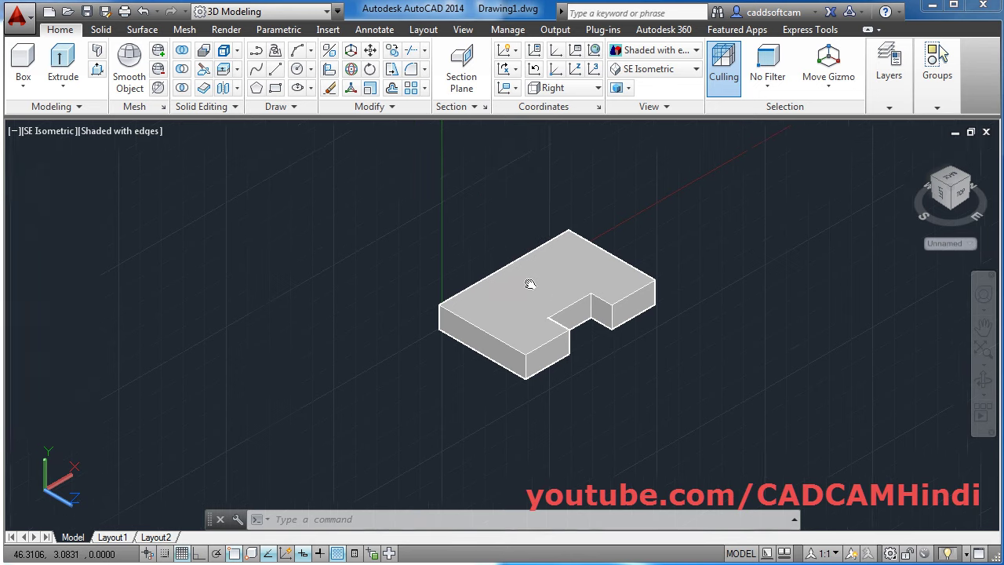
Recheck the reference drawing and pan to make room beside the block.
{"action": "key", "text": "alt+Tab"}
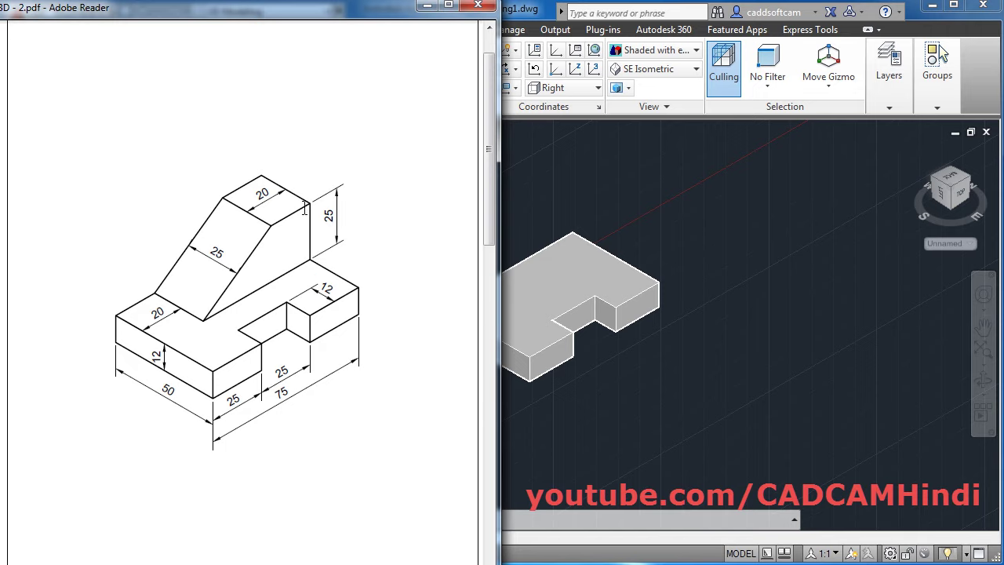
{"action": "left_click", "coordinate": [650, 312]}
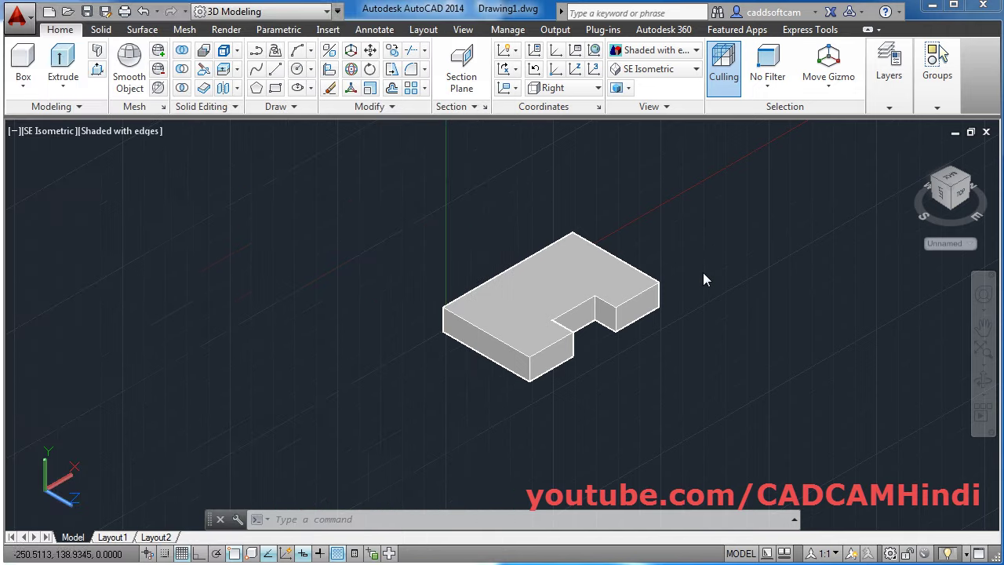
{"action": "middle_click_drag", "start_coordinate": [504, 251], "coordinate": [513, 276]}
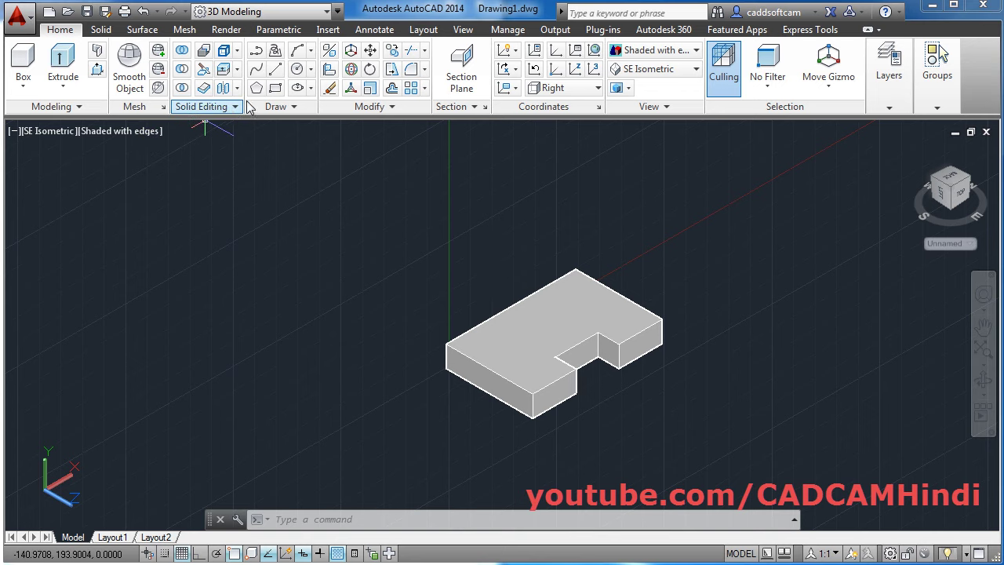
With Ortho on, draw lines of 55, 25 and 20 left of the block, closing back to the start.
{"action": "left_click", "coordinate": [276, 71]}
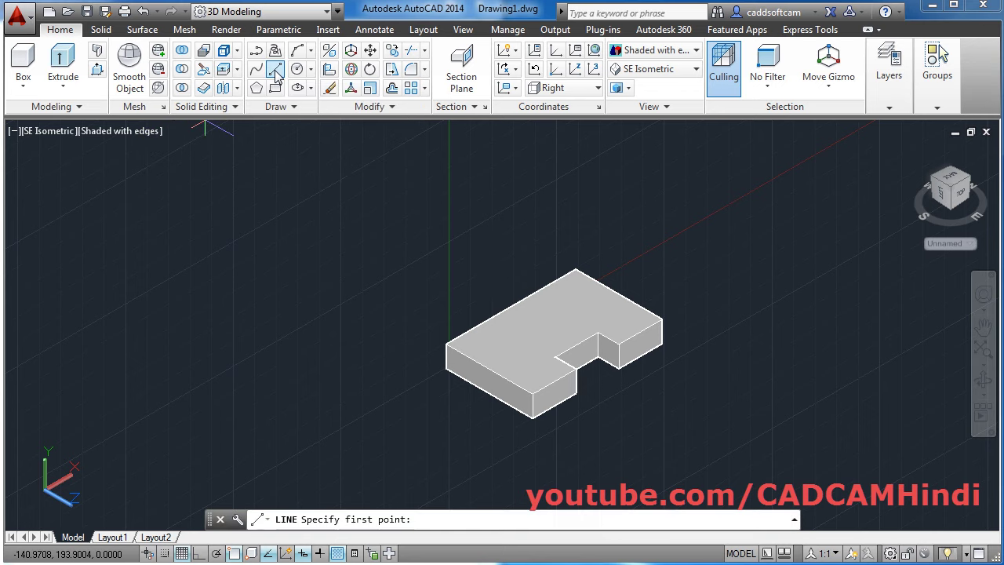
{"action": "left_click", "coordinate": [254, 301]}
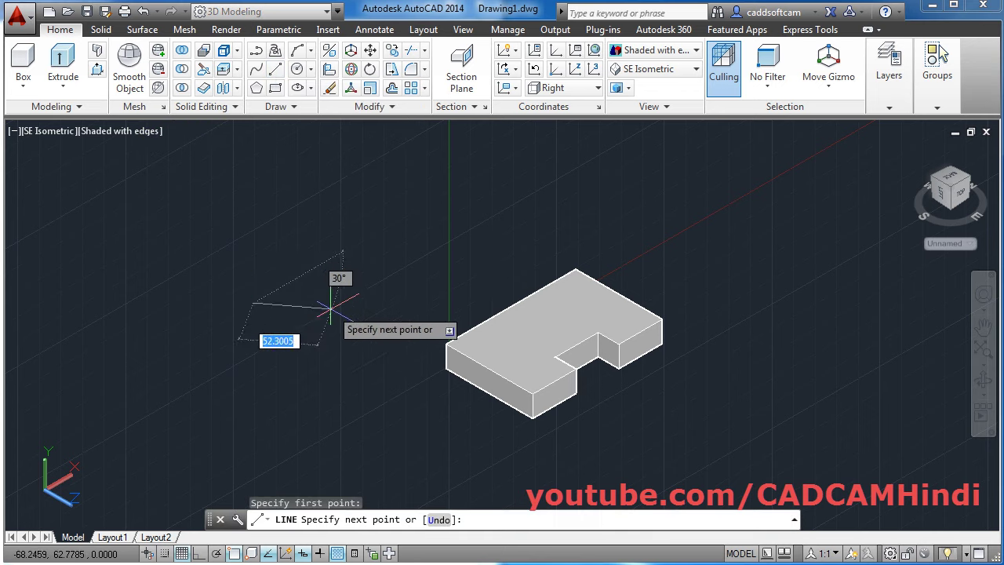
{"action": "left_click", "coordinate": [199, 554]}
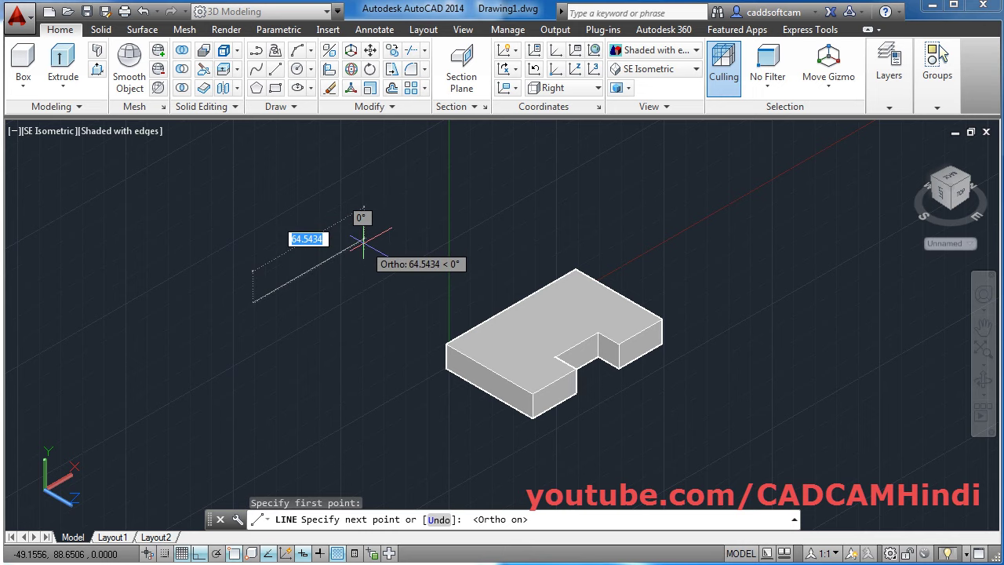
{"action": "type", "text": "55"}
{"action": "key", "text": "Return"}
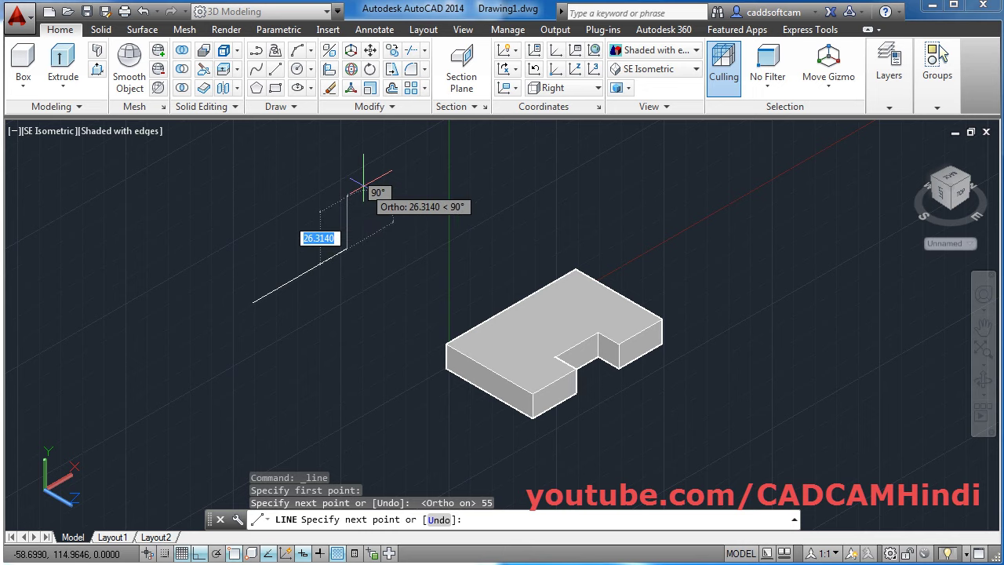
{"action": "type", "text": "25"}
{"action": "key", "text": "Return"}
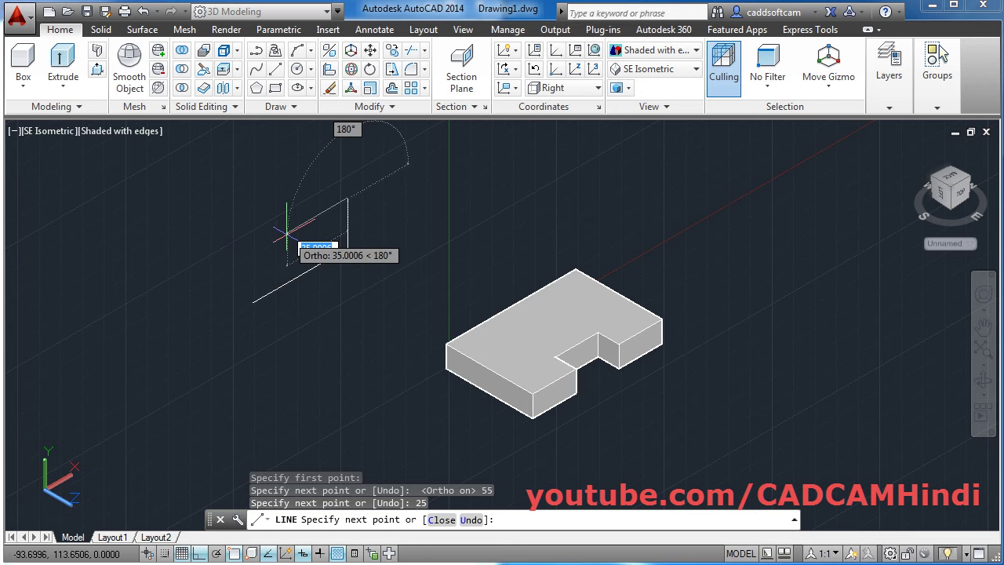
{"action": "type", "text": "20"}
{"action": "key", "text": "Return"}
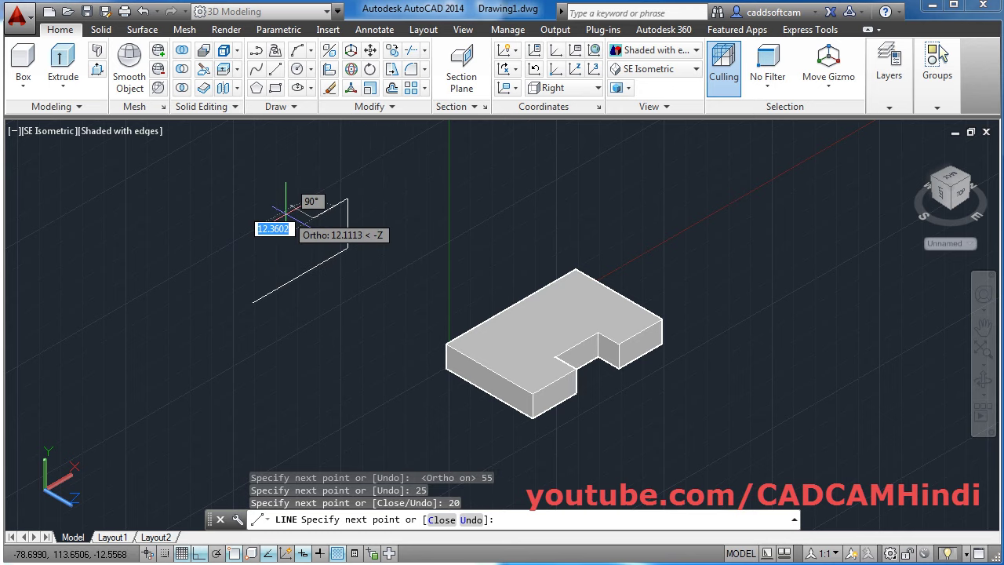
{"action": "scroll", "coordinate": [290, 210], "scroll_direction": "up", "scroll_amount": 2}
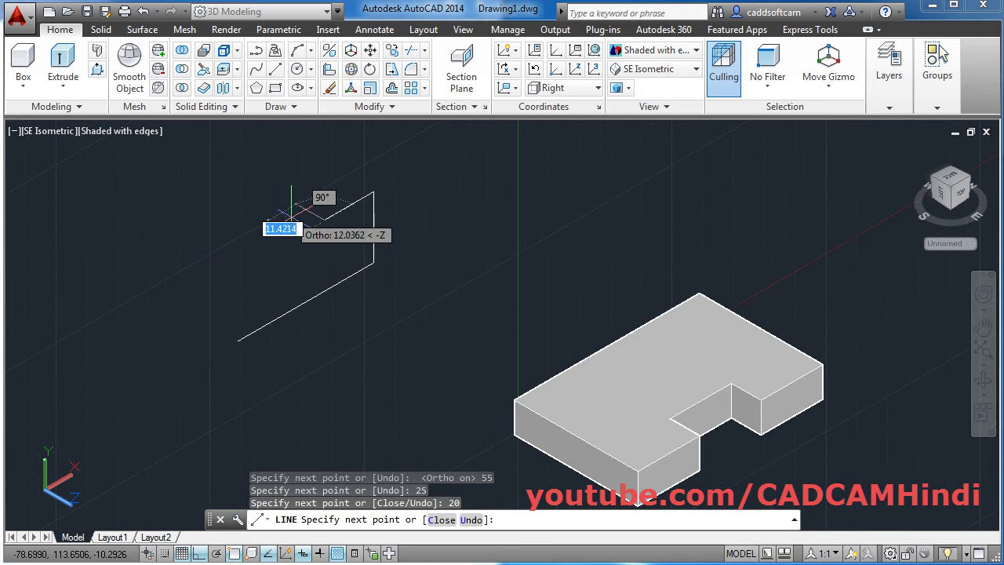
{"action": "left_click", "coordinate": [236, 342]}
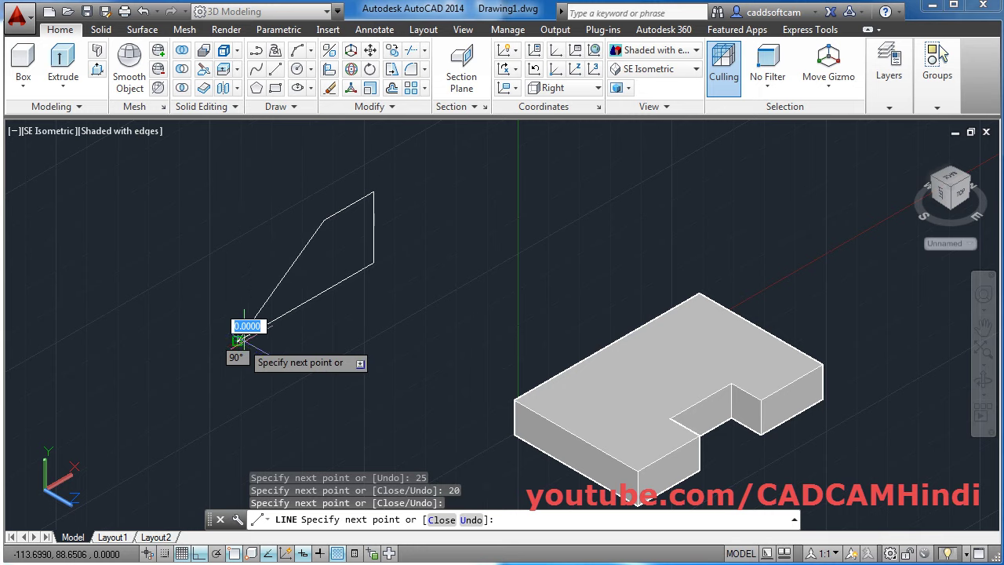
{"action": "key", "text": "Return"}
{"action": "middle_click_drag", "start_coordinate": [358, 347], "coordinate": [381, 341]}
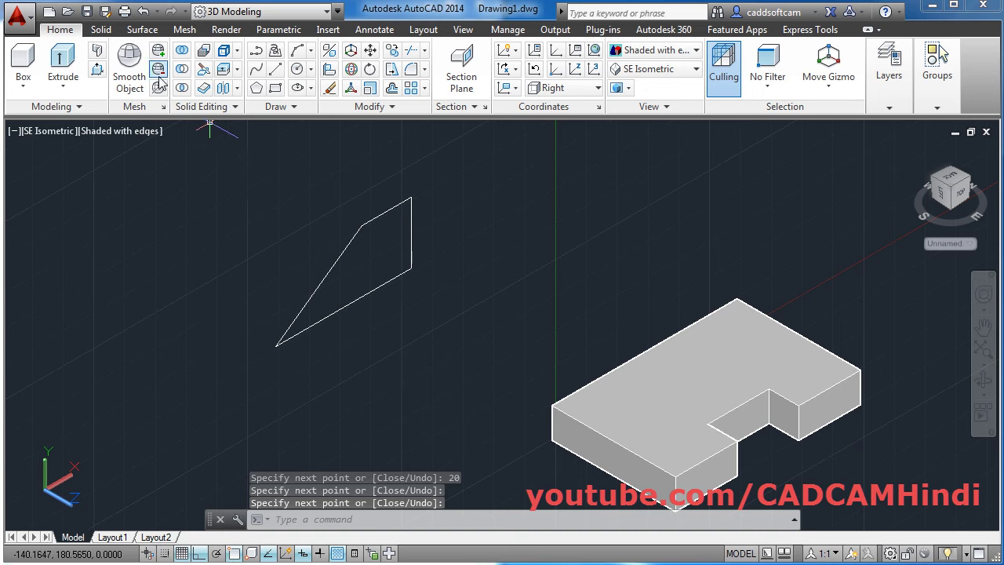
Press-pull the sloped profile 25 units into a solid wedge.
{"action": "left_click", "coordinate": [96, 70]}
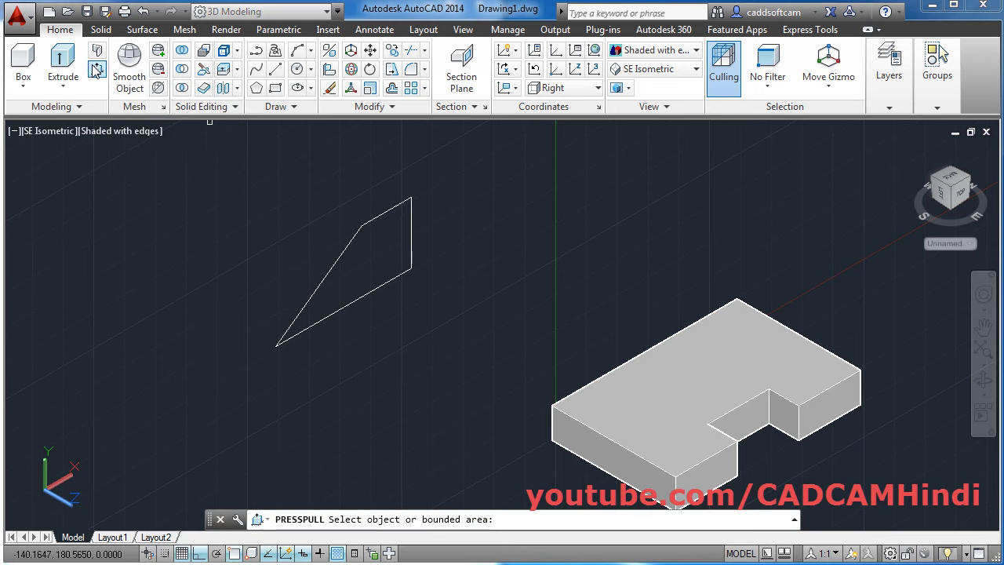
{"action": "left_click", "coordinate": [349, 283]}
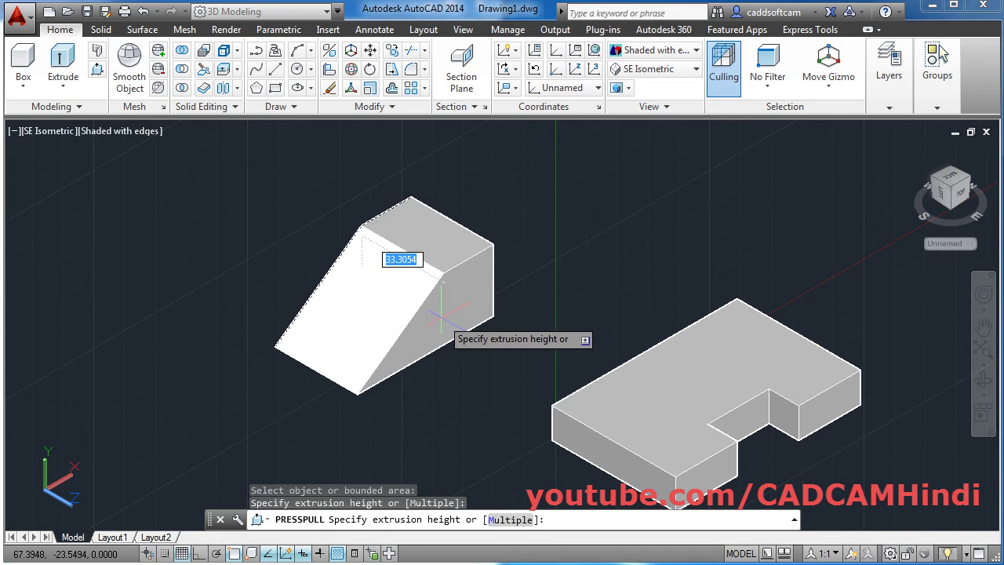
{"action": "type", "text": "25"}
{"action": "key", "text": "Return"}
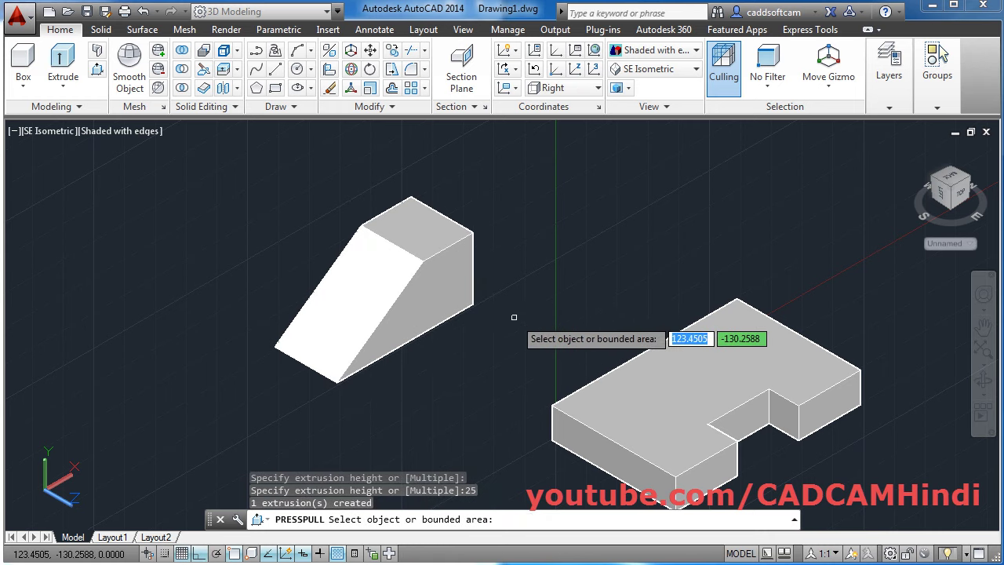
{"action": "key", "text": "Return"}
{"action": "middle_click_drag", "start_coordinate": [488, 327], "coordinate": [431, 315]}
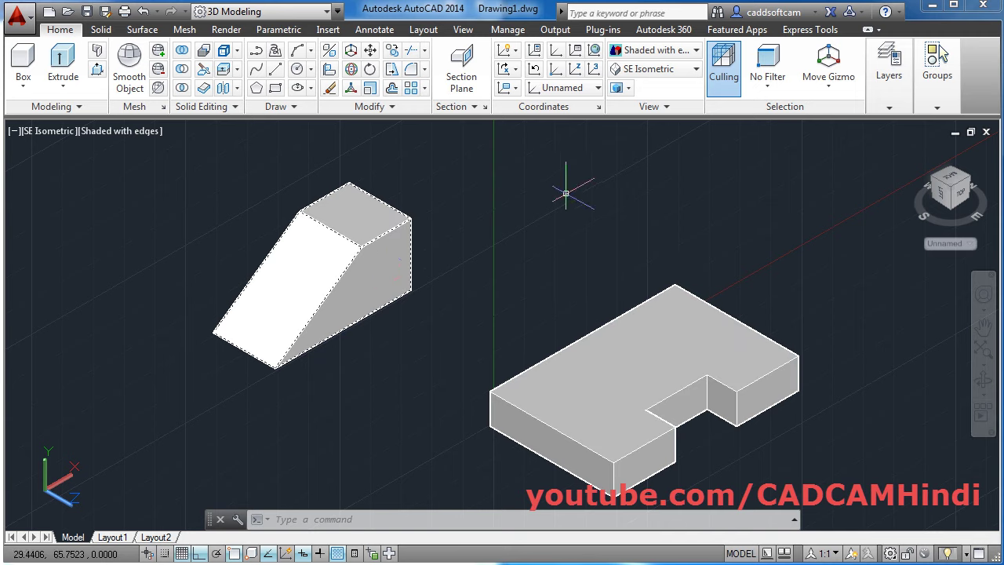
Switch to 2D Wireframe and move the wedge from its corner onto the block's corner endpoint.
{"action": "left_click", "coordinate": [651, 49]}
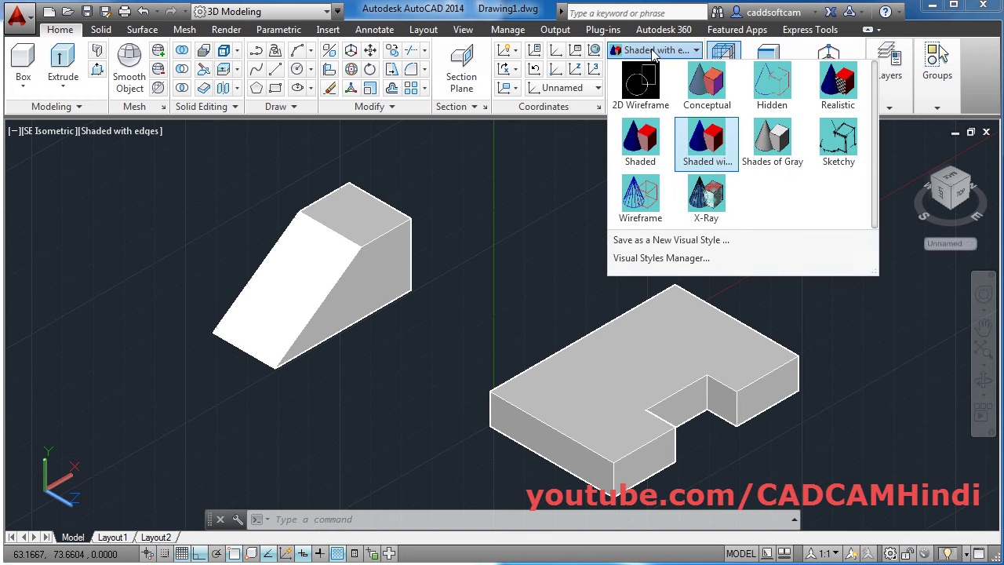
{"action": "left_click", "coordinate": [623, 94]}
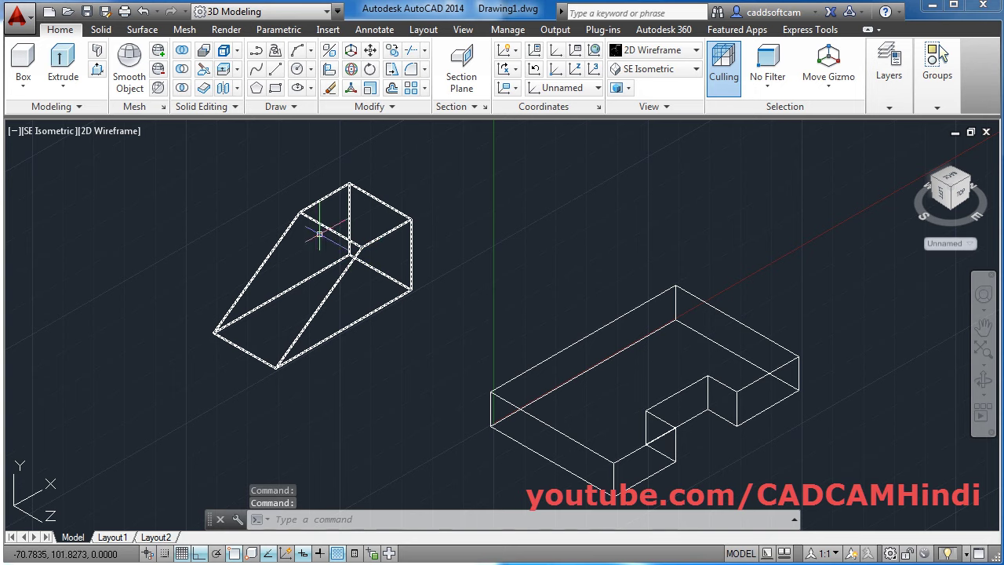
{"action": "left_click", "coordinate": [370, 50]}
{"action": "left_click", "coordinate": [392, 230]}
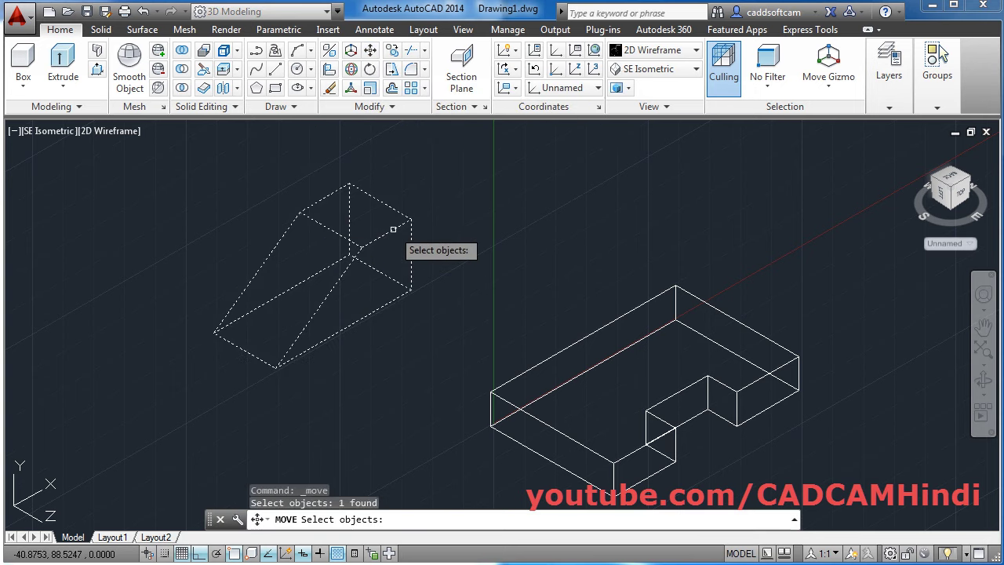
{"action": "key", "text": "Return"}
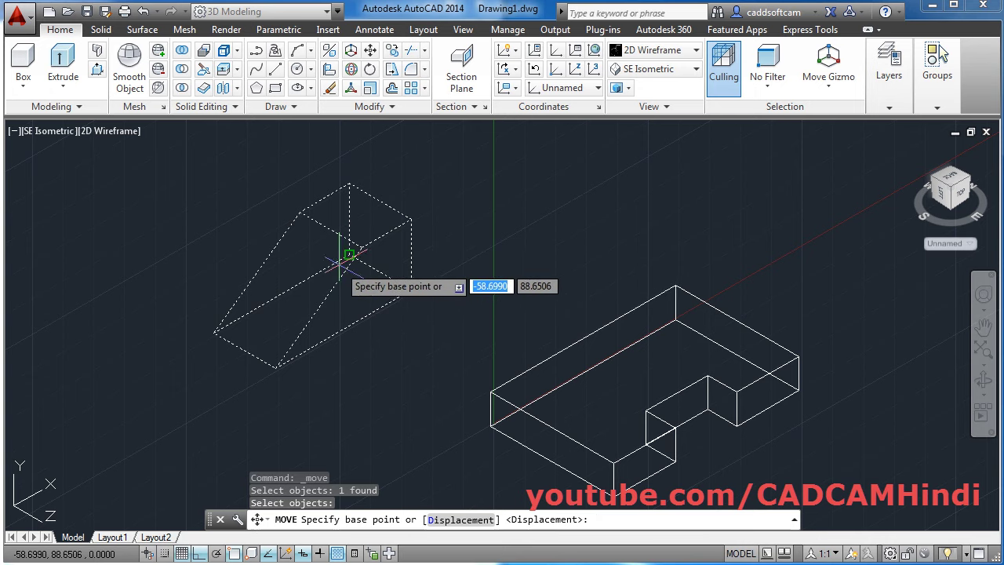
{"action": "left_click", "coordinate": [349, 254]}
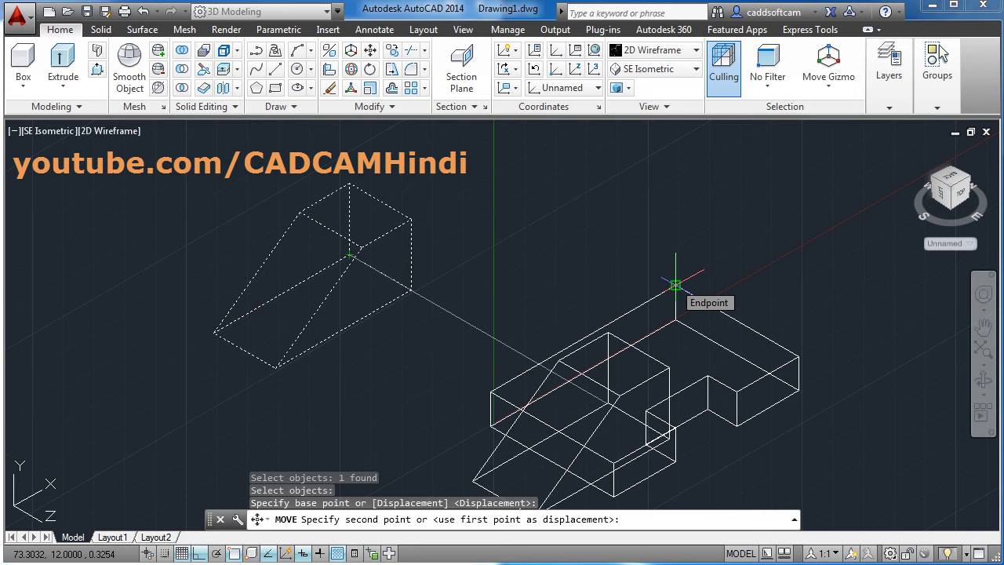
{"action": "left_click", "coordinate": [675, 286]}
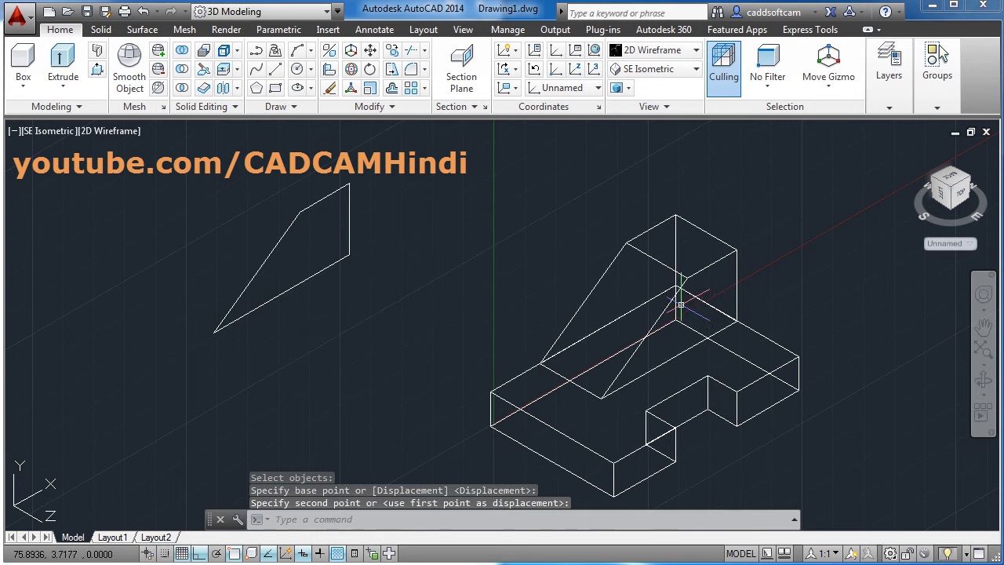
{"action": "middle_click_drag", "start_coordinate": [481, 320], "coordinate": [503, 304]}
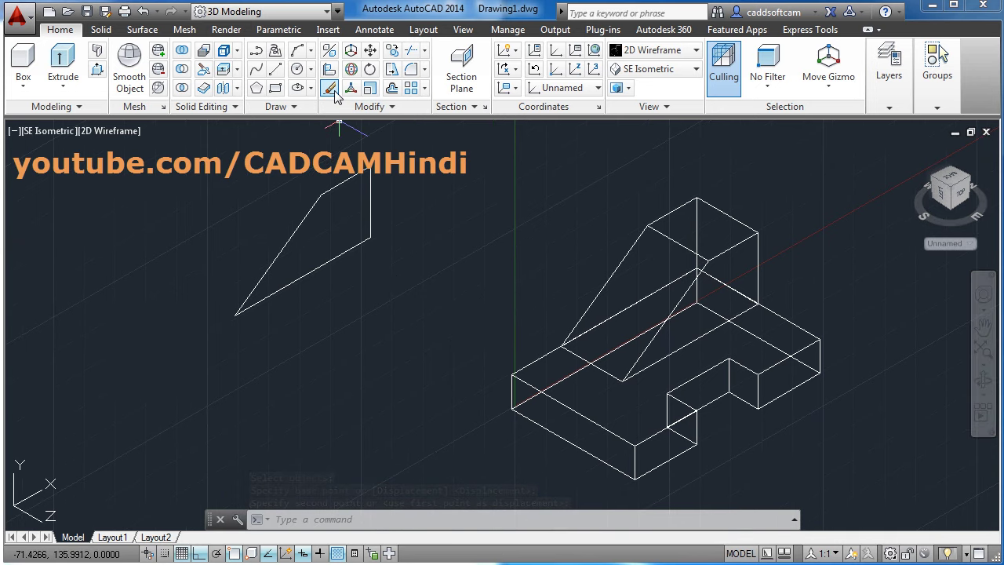
Erase the leftover triangular profile with a window selection.
{"action": "left_click", "coordinate": [330, 87]}
{"action": "left_click", "coordinate": [393, 146]}
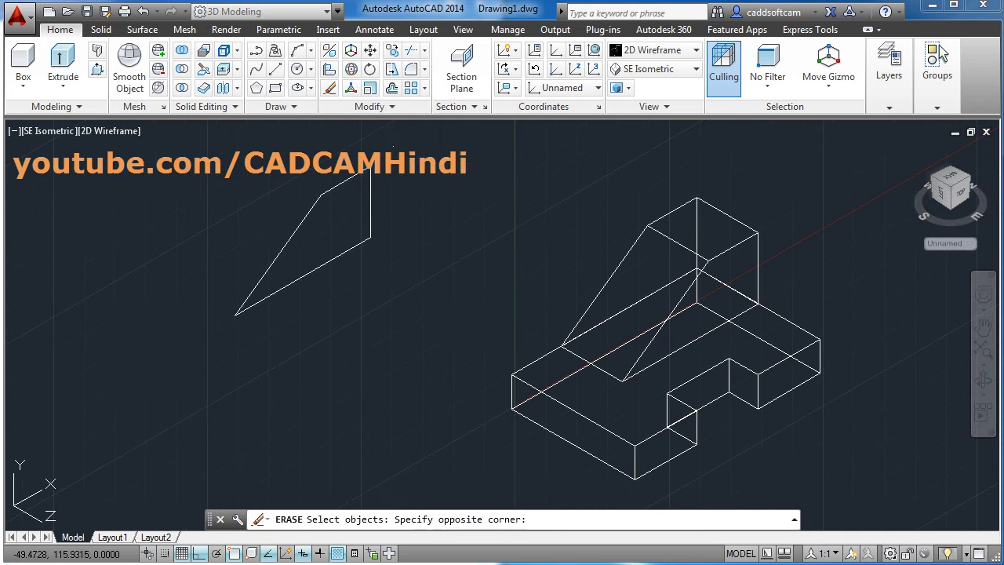
{"action": "left_click", "coordinate": [205, 357]}
{"action": "key", "text": "Return"}
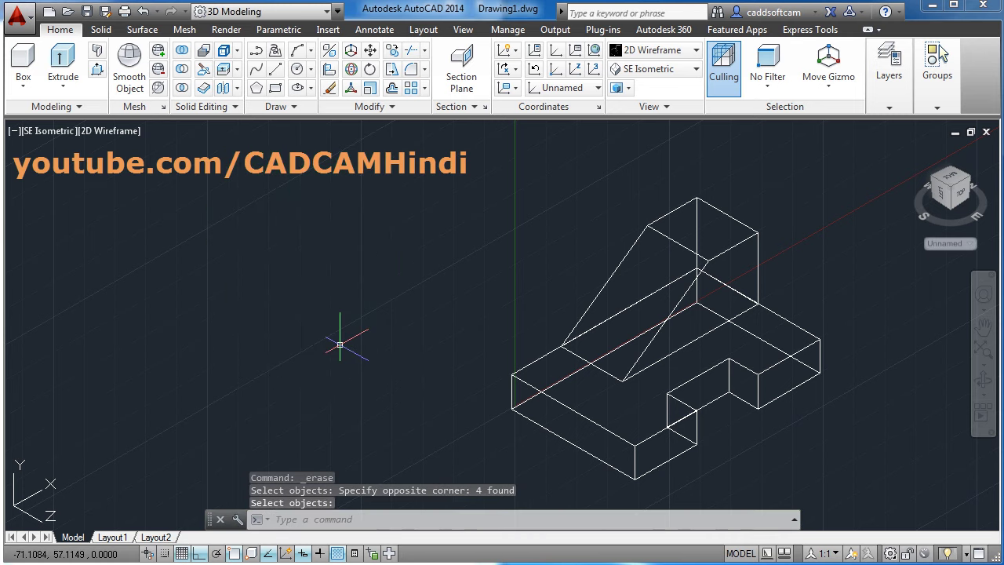
Zoom to fit the model and show it Shaded with Edges.
{"action": "middle_click", "coordinate": [415, 339]}
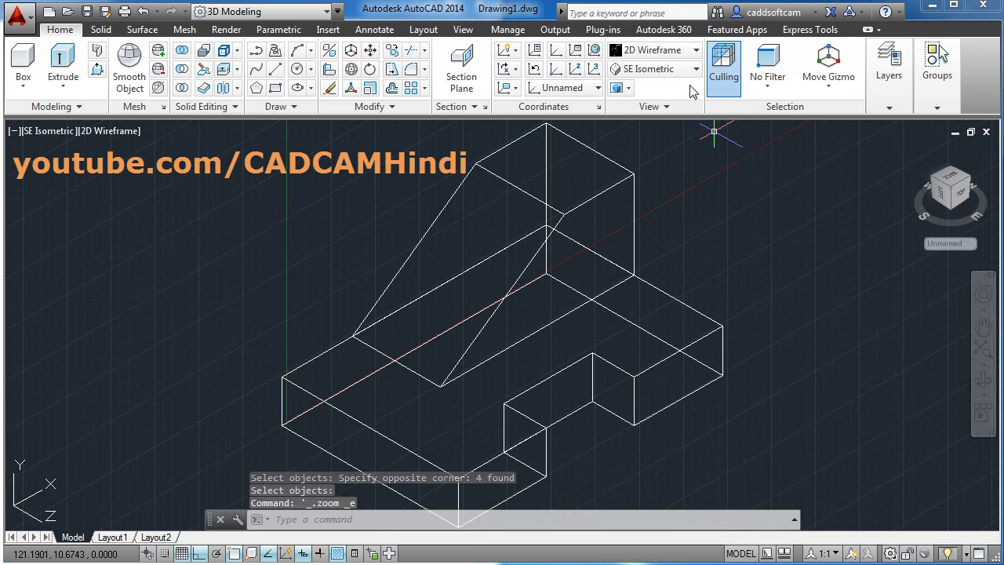
{"action": "left_click", "coordinate": [671, 54]}
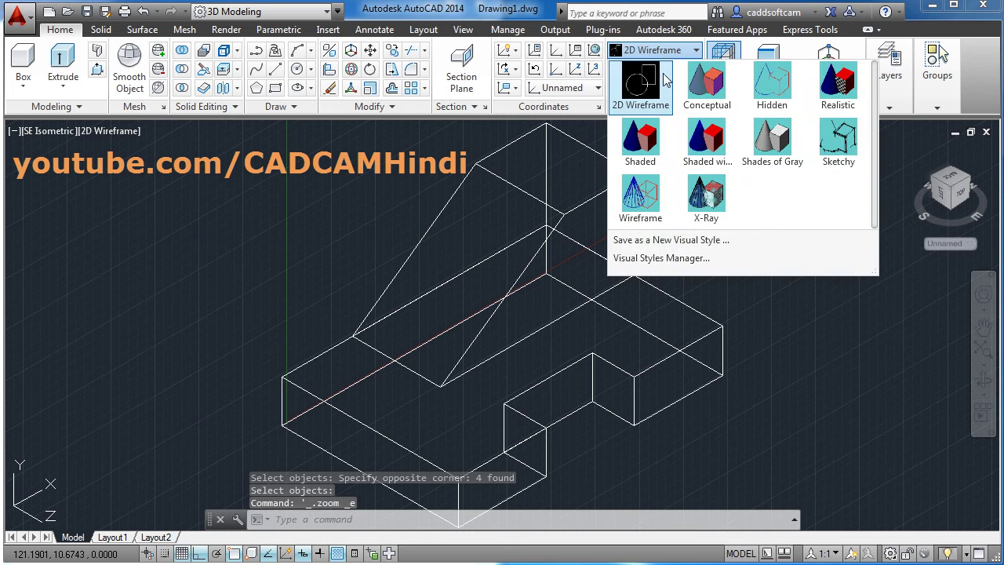
{"action": "left_click", "coordinate": [704, 143]}
{"action": "scroll", "coordinate": [549, 314], "scroll_direction": "down", "scroll_amount": 2}
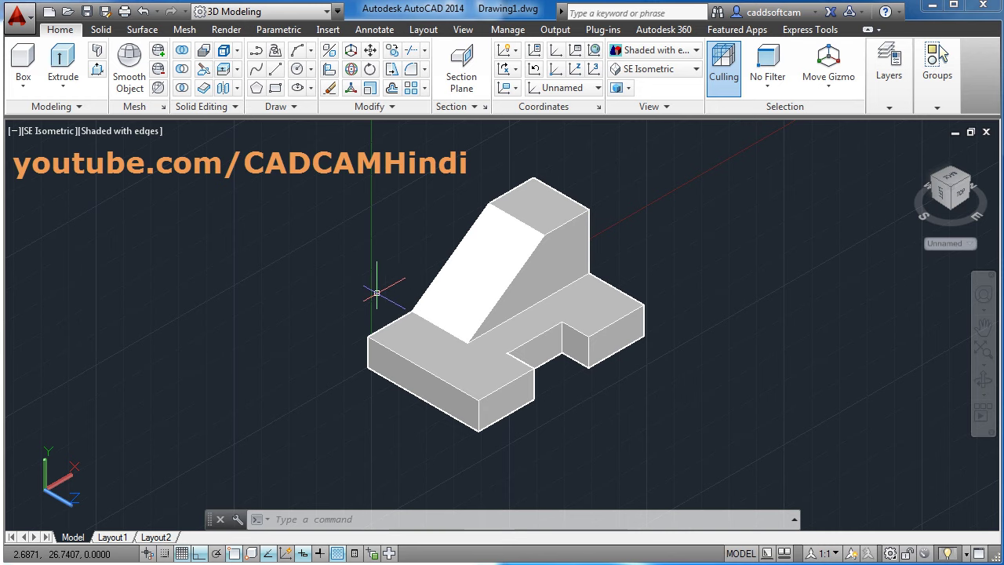
Orbit the model to a new angle and turn the grid off.
{"action": "mouse_move", "coordinate": [377, 293]}
{"action": "middle_mouse_down", "text": "shift"}
{"action": "mouse_move", "coordinate": [525, 290]}
{"action": "mouse_move", "coordinate": [437, 347]}
{"action": "mouse_move", "coordinate": [493, 332]}
{"action": "mouse_move", "coordinate": [485, 334]}
{"action": "middle_mouse_up", "text": "shift"}
{"action": "left_click", "coordinate": [445, 335]}
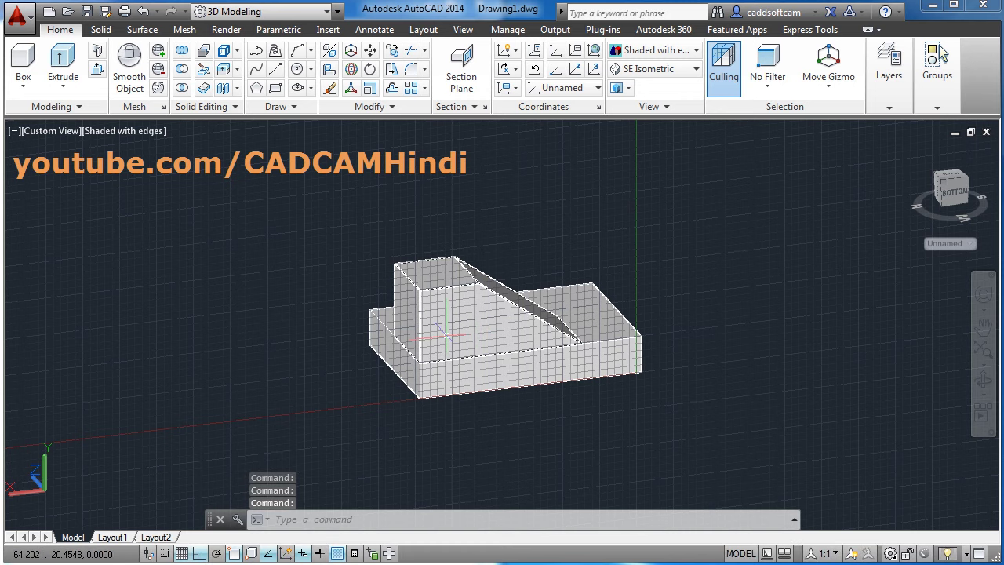
{"action": "key", "text": "Escape"}
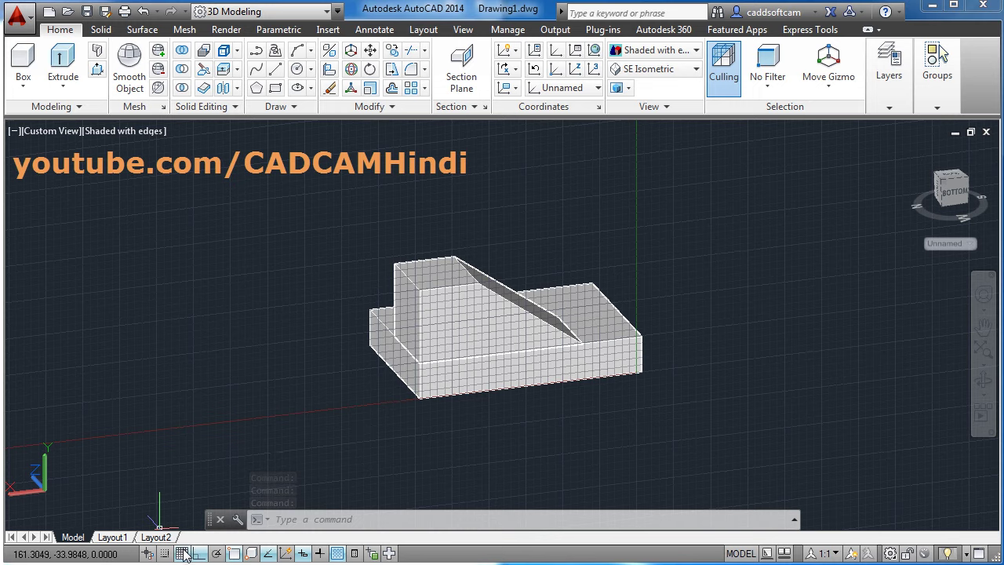
{"action": "left_click", "coordinate": [183, 554]}
{"action": "middle_click_drag", "start_coordinate": [416, 410], "coordinate": [445, 395], "text": "shift"}
{"action": "left_click", "coordinate": [491, 320]}
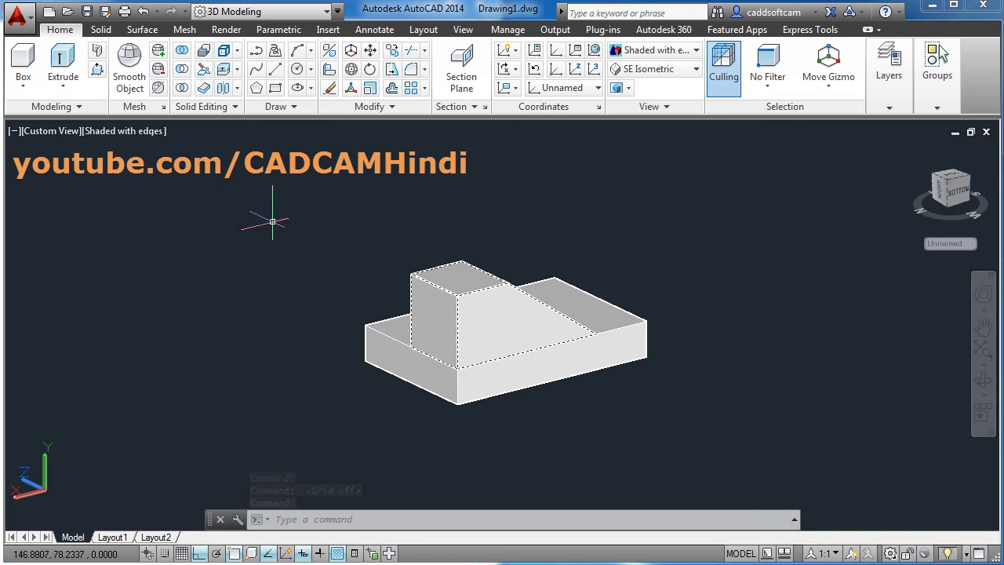
Union the wedge with the slotted block, then orbit to a top-side angle.
{"action": "left_click", "coordinate": [182, 51]}
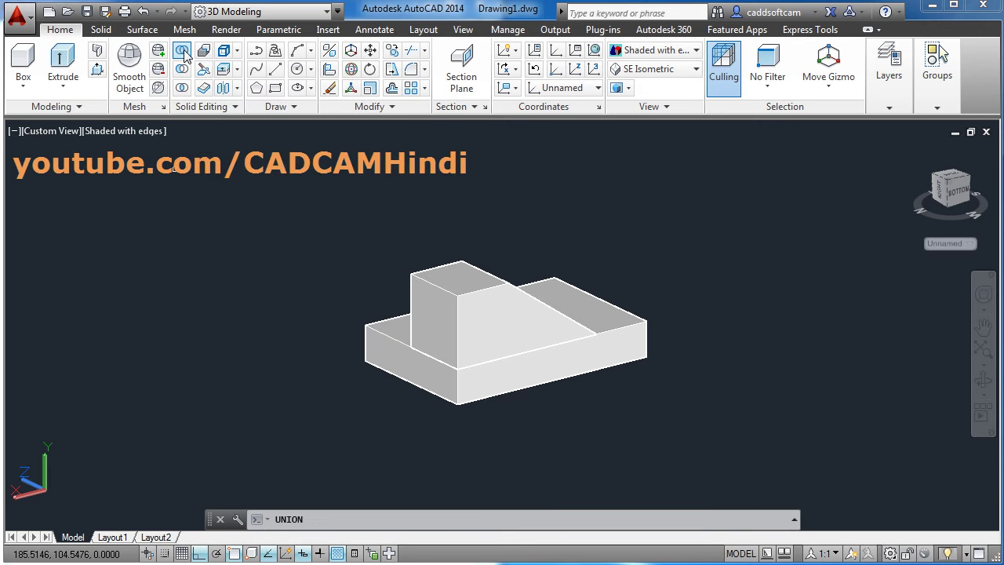
{"action": "left_click", "coordinate": [488, 320]}
{"action": "left_click", "coordinate": [476, 391]}
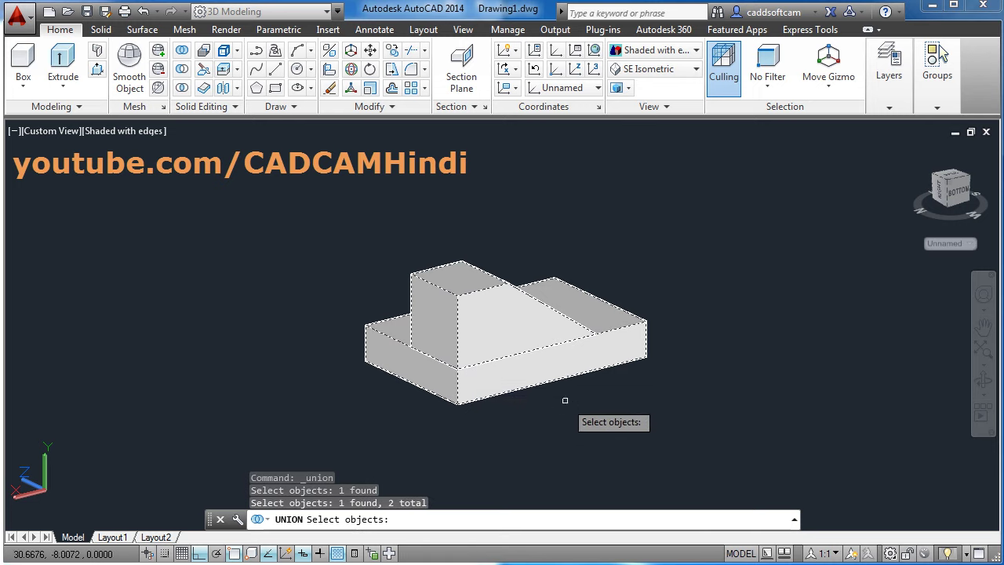
{"action": "key", "text": "Return"}
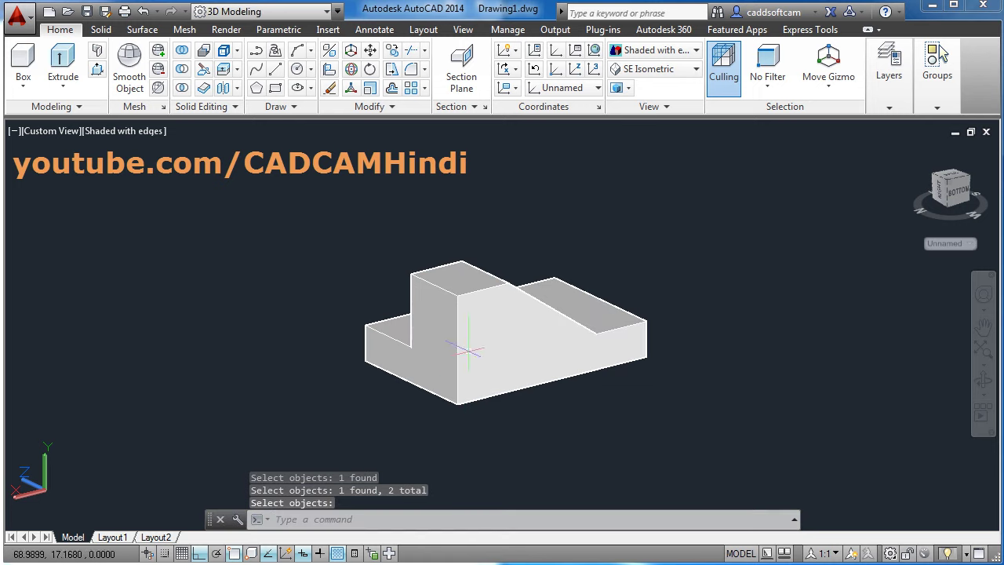
{"action": "mouse_move", "coordinate": [696, 336]}
{"action": "middle_mouse_down", "text": "shift"}
{"action": "mouse_move", "coordinate": [562, 366]}
{"action": "mouse_move", "coordinate": [395, 346]}
{"action": "middle_mouse_up", "text": "shift"}
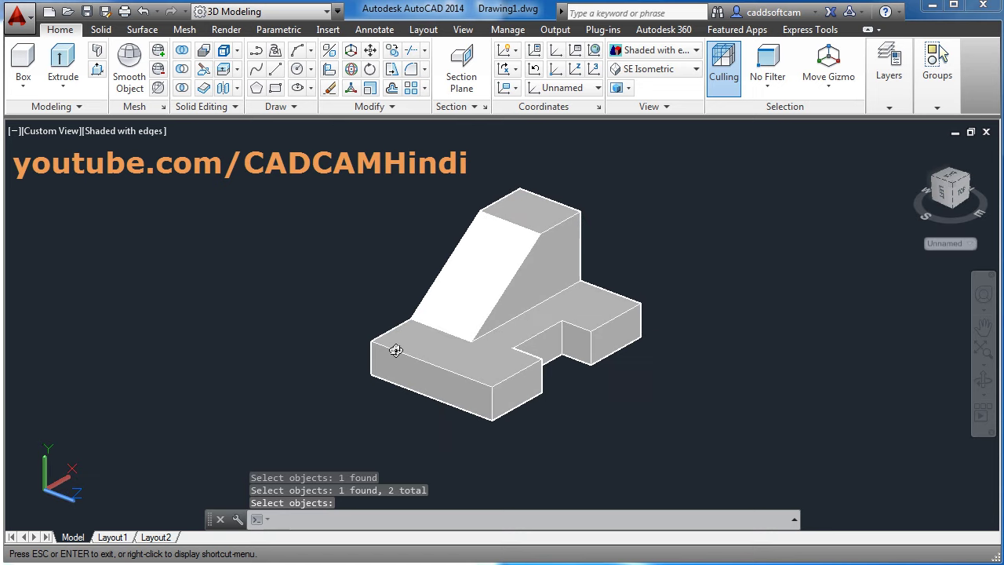
{"action": "left_click", "coordinate": [480, 333]}
{"action": "middle_click_drag", "start_coordinate": [480, 334], "coordinate": [431, 340]}
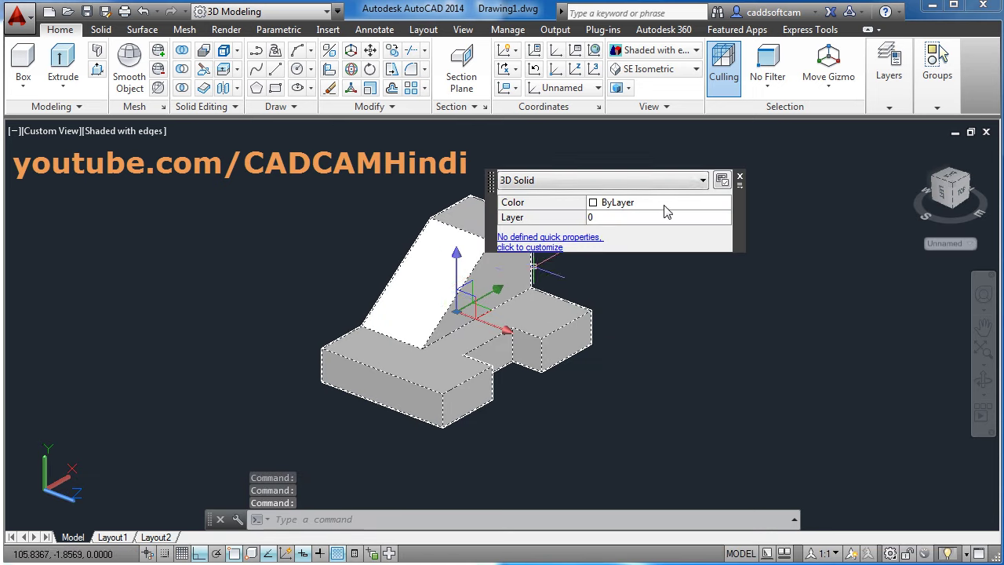
Set the combined solid's colour to Yellow in Quick Properties.
{"action": "left_click", "coordinate": [665, 210]}
{"action": "left_click", "coordinate": [663, 206]}
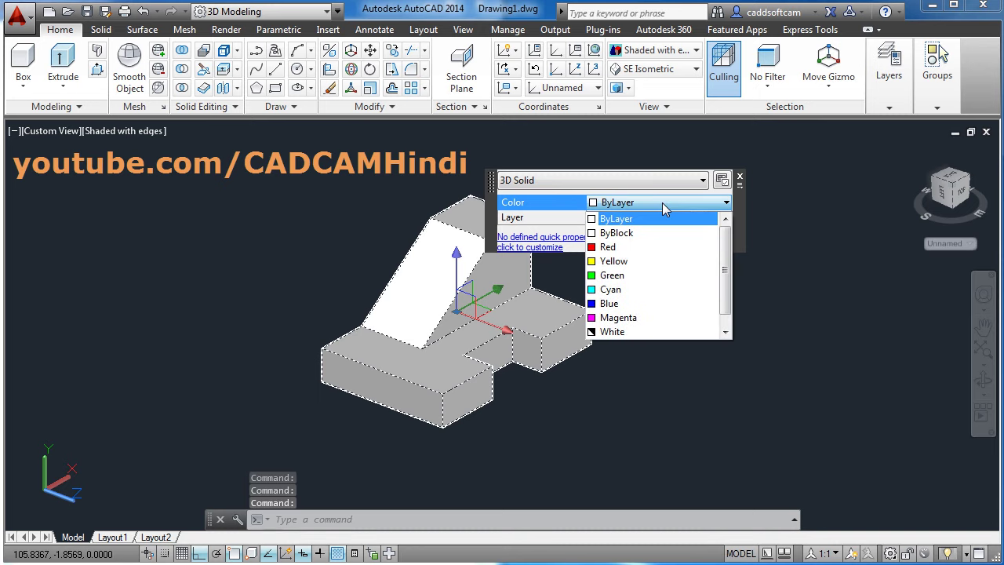
{"action": "left_click", "coordinate": [633, 259]}
{"action": "key", "text": "Escape"}
{"action": "key", "text": "Escape"}
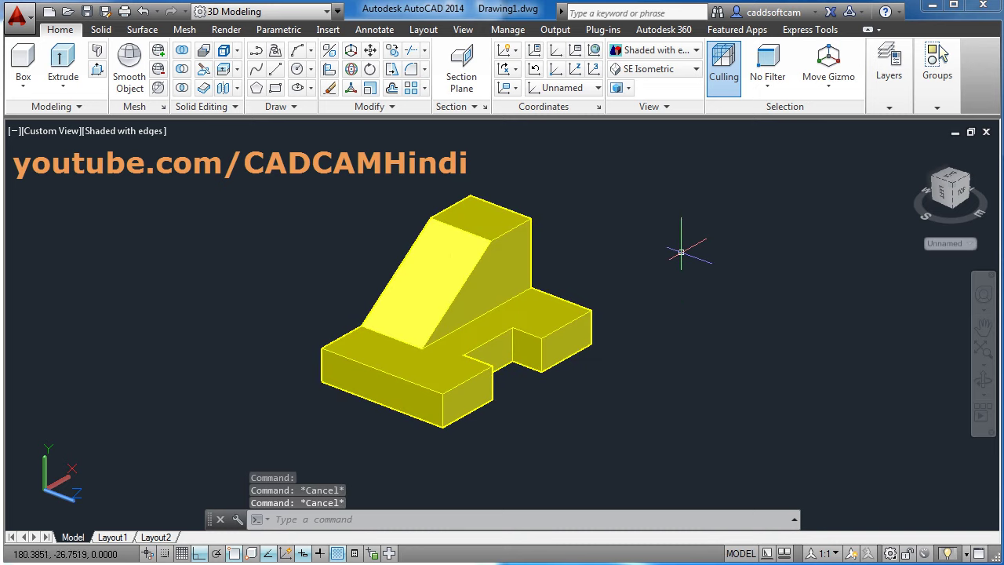
Switch to the SE Isometric view and bring up the reference PDF.
{"action": "left_click", "coordinate": [654, 72]}
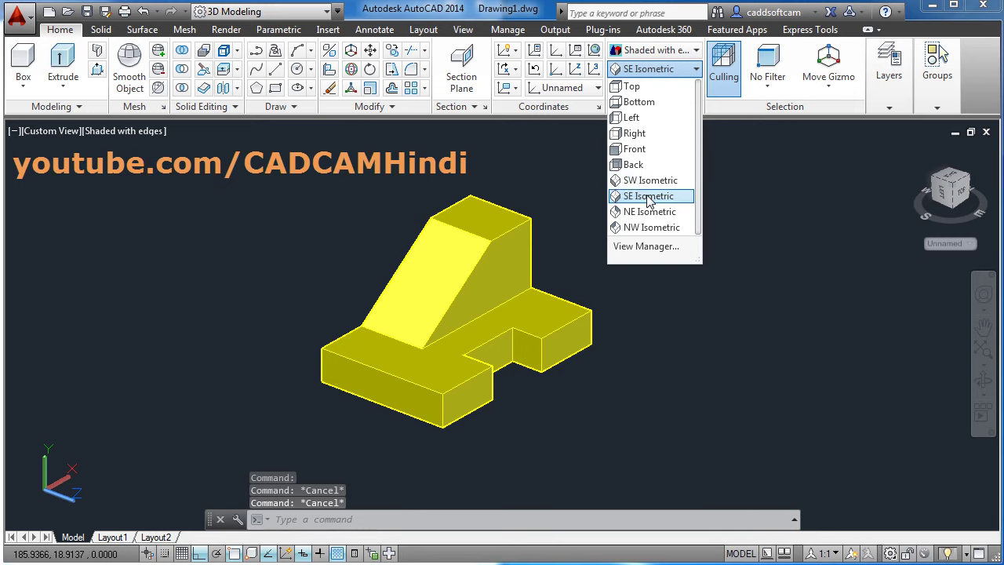
{"action": "left_click", "coordinate": [648, 196]}
{"action": "scroll", "coordinate": [740, 362], "scroll_direction": "down", "scroll_amount": 2}
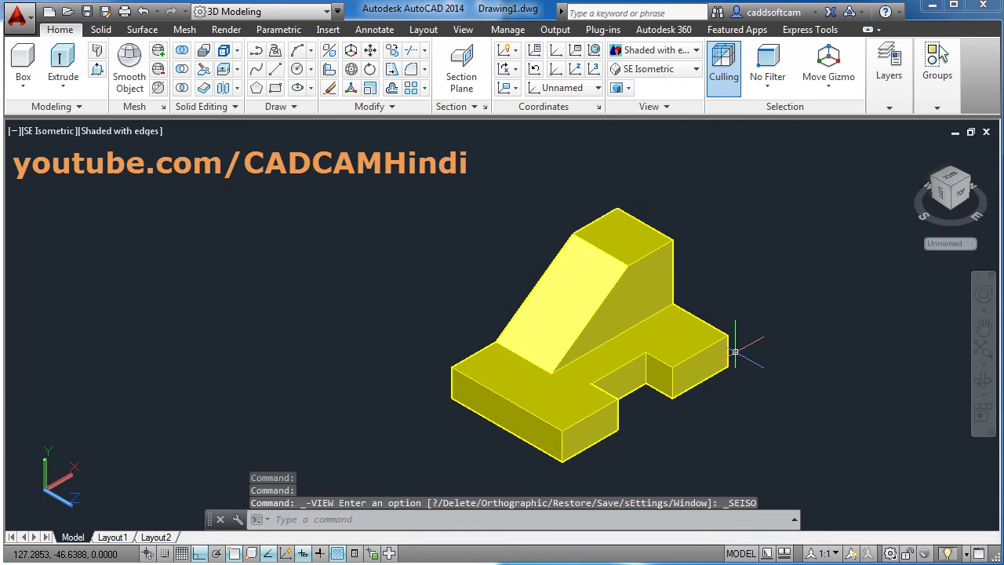
{"action": "middle_click_drag", "start_coordinate": [741, 362], "coordinate": [693, 365]}
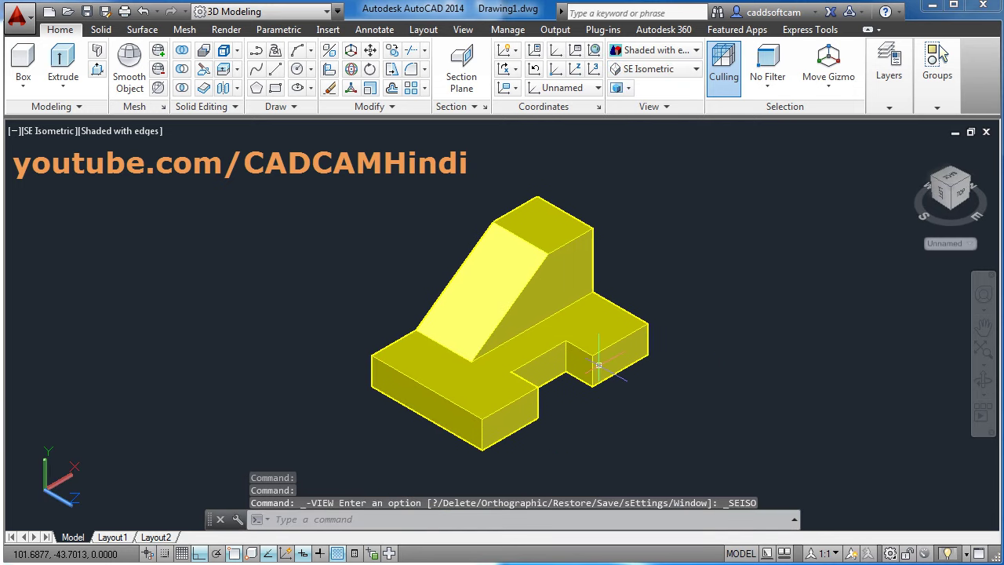
{"action": "key", "text": "alt+Tab"}
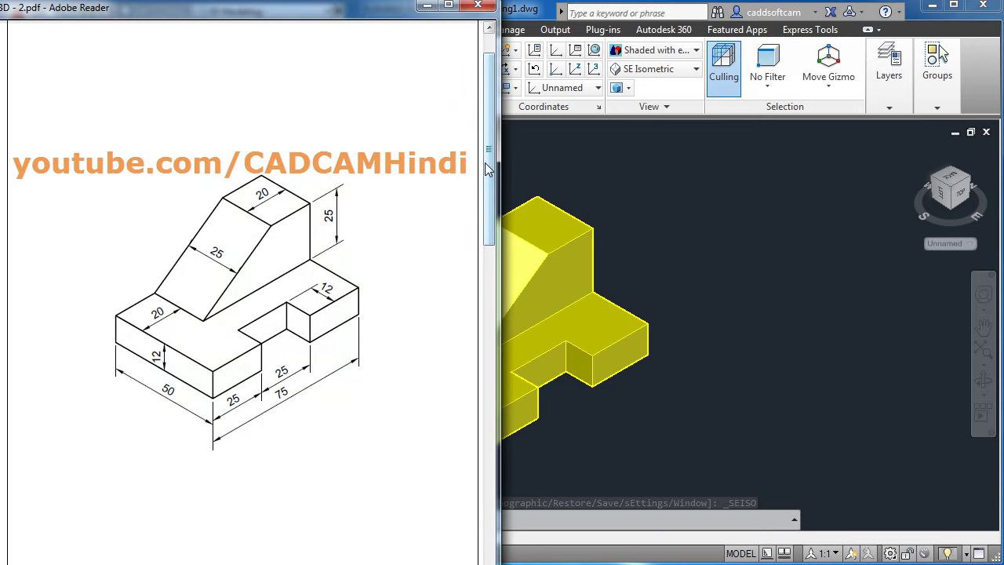
Scroll the PDF to page 2's slit hollow cylinder drawing, then return to AutoCAD.
{"action": "left_click_drag", "start_coordinate": [485, 163], "coordinate": [485, 429]}
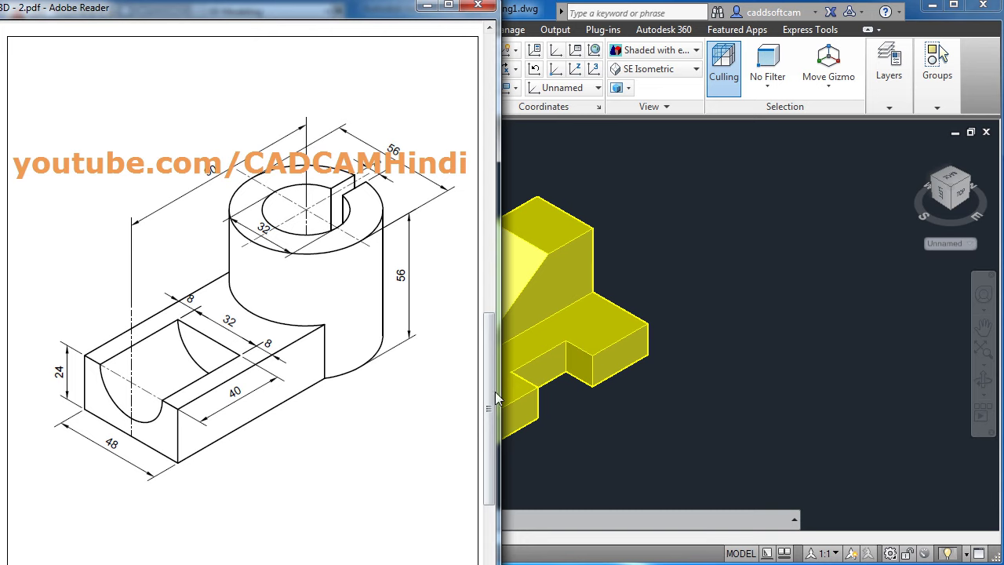
{"action": "left_click", "coordinate": [725, 293]}
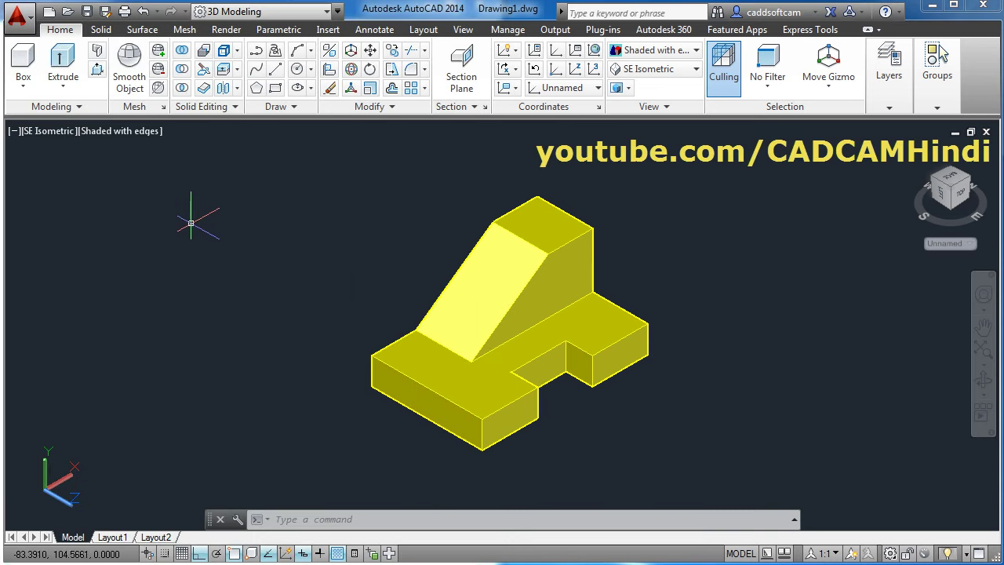
Start a new drawing from acadiso.dwt and set it to SE Isometric view.
{"action": "left_click", "coordinate": [47, 16]}
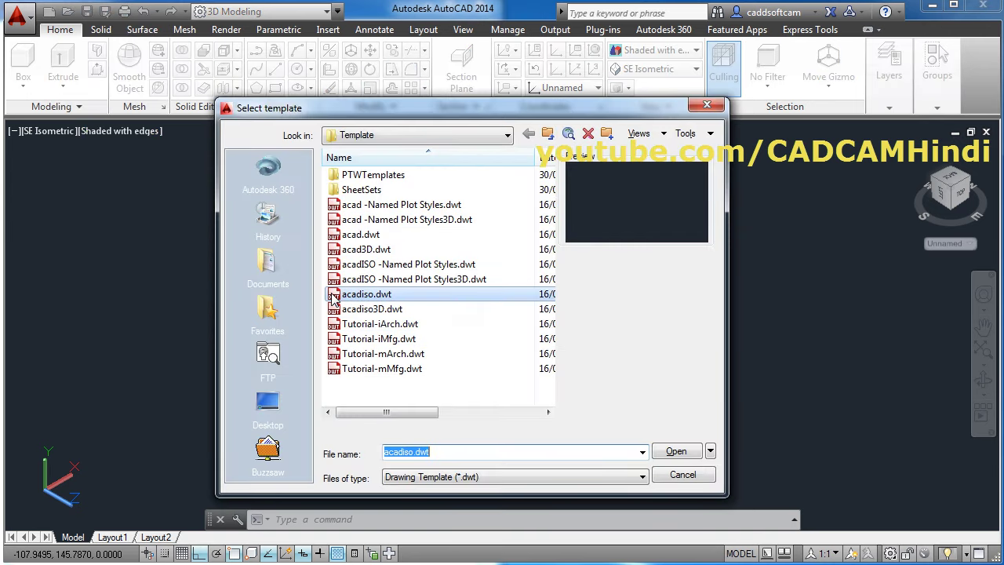
{"action": "left_click", "coordinate": [333, 298]}
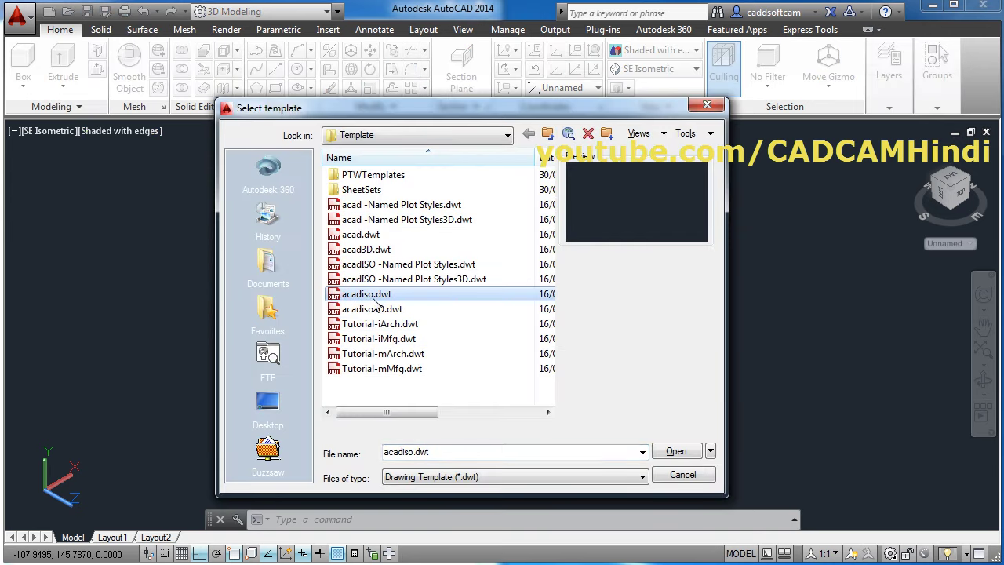
{"action": "left_click", "coordinate": [676, 451]}
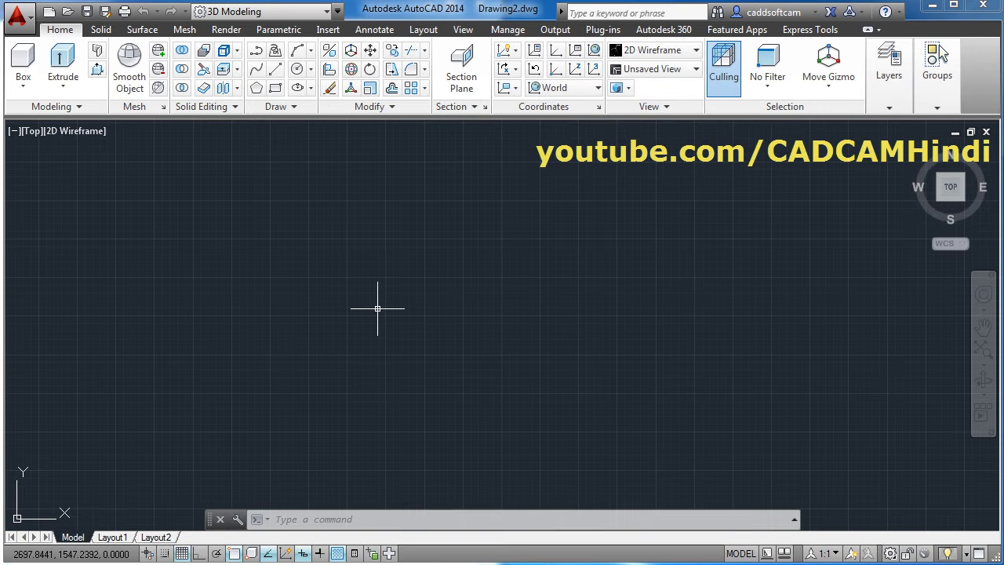
{"action": "left_click", "coordinate": [655, 71]}
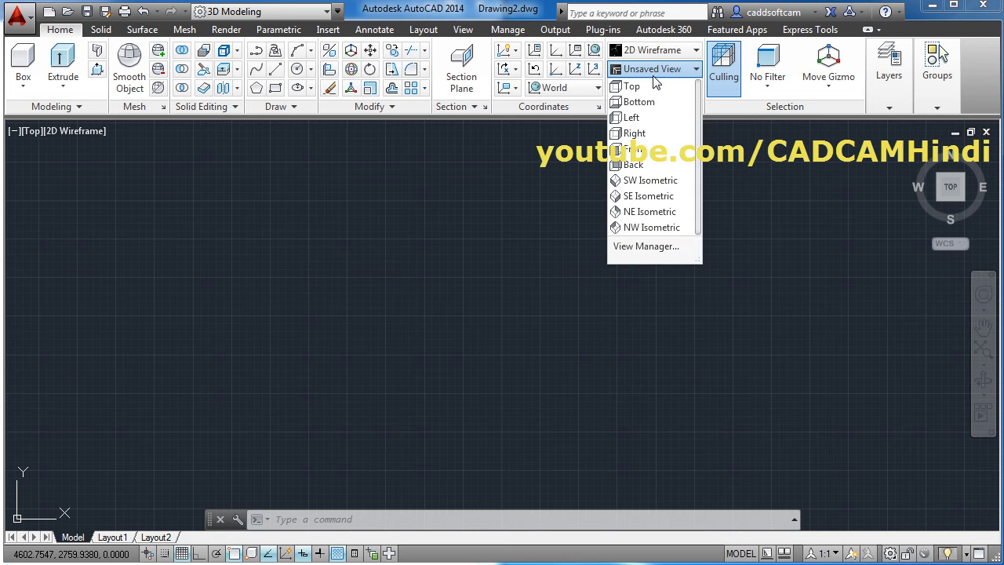
{"action": "left_click", "coordinate": [659, 196]}
{"action": "type", "text": "UCS"}
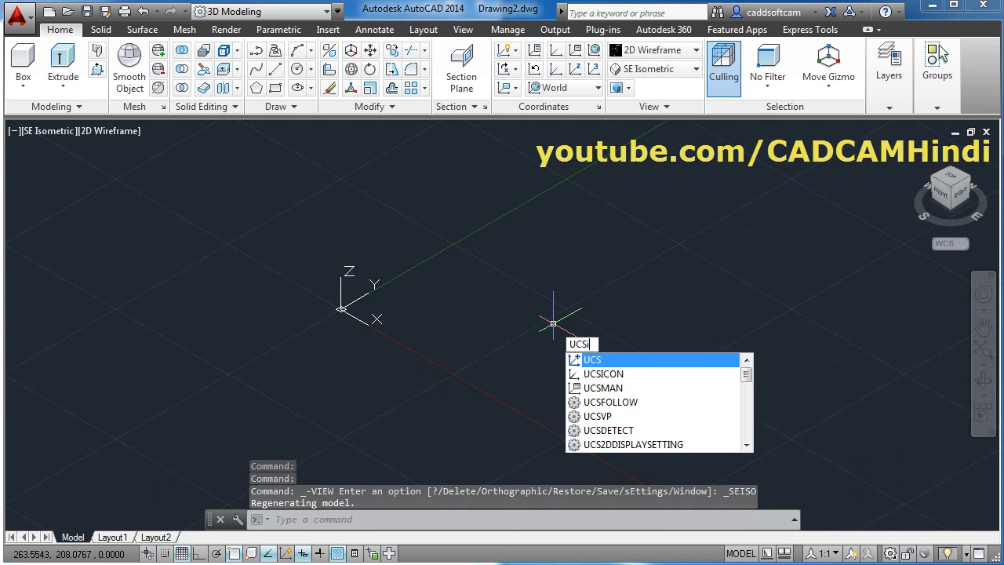
Set UCSICON to No origin so the icon stays in the corner, then view the reference.
{"action": "type", "text": "icon"}
{"action": "key", "text": "Return"}
{"action": "type", "text": "N"}
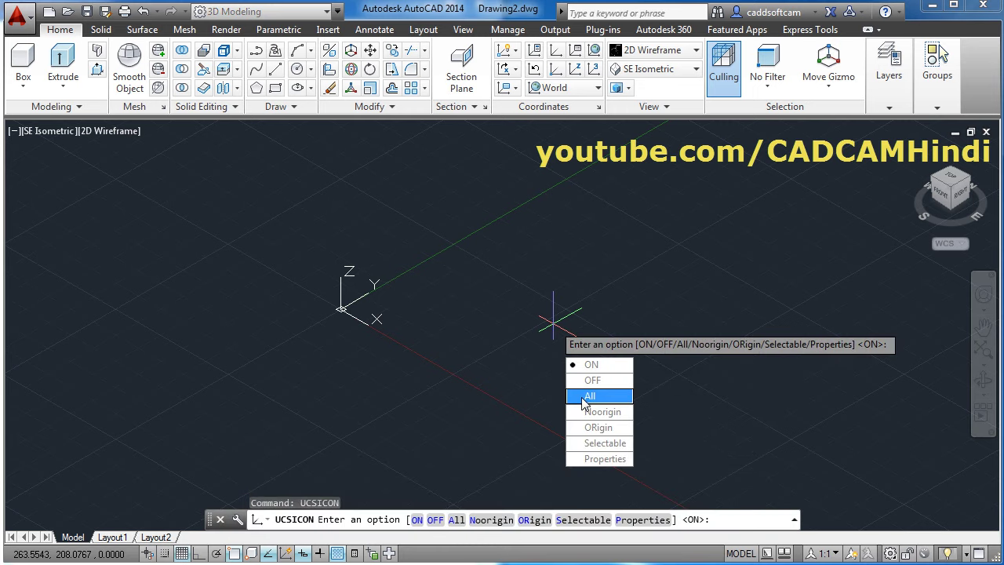
{"action": "key", "text": "Return"}
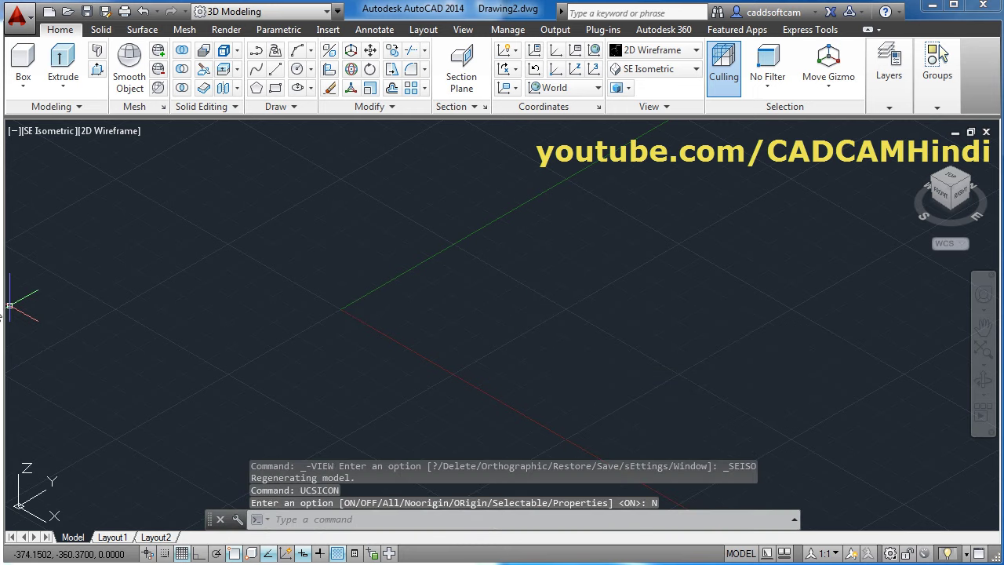
{"action": "key", "text": "alt+Tab"}
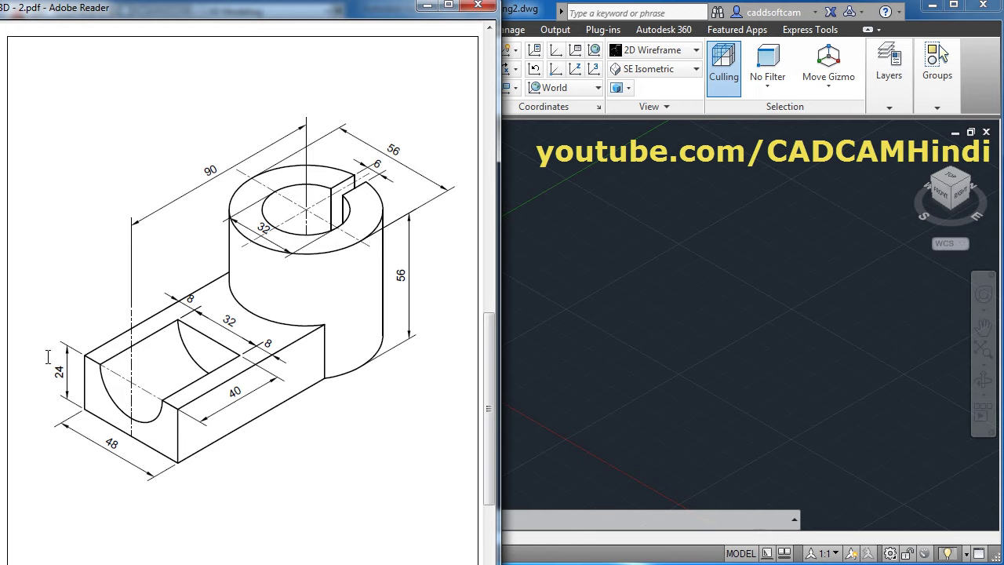
Draw a 48 by 90 rectangle from the origin and centre it in view.
{"action": "left_click", "coordinate": [584, 292]}
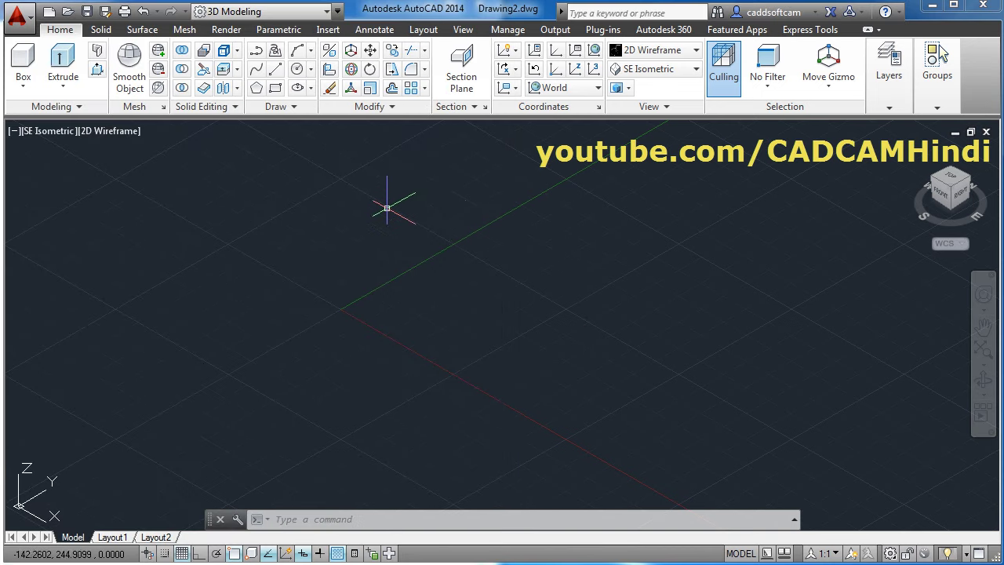
{"action": "left_click", "coordinate": [276, 88]}
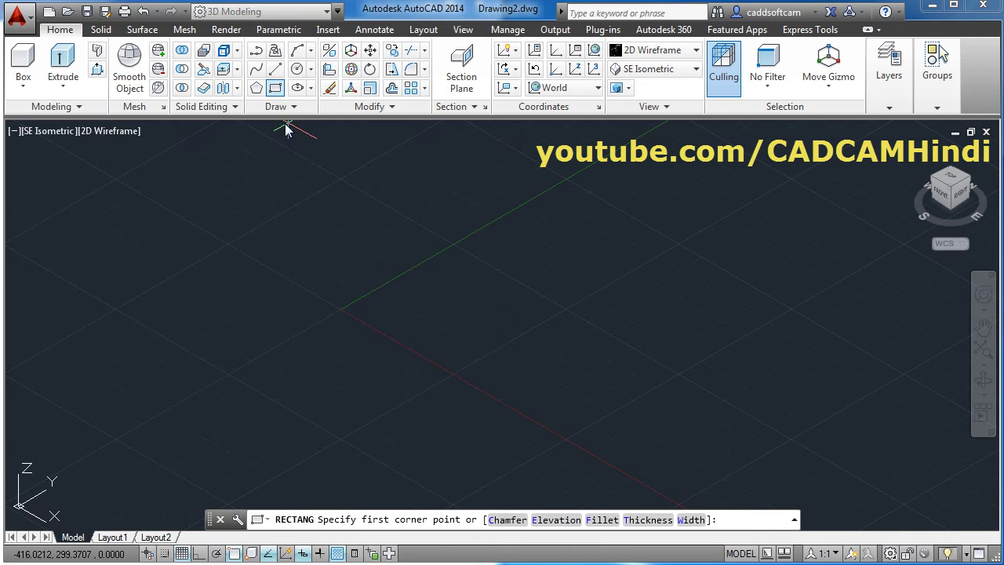
{"action": "left_click", "coordinate": [346, 312]}
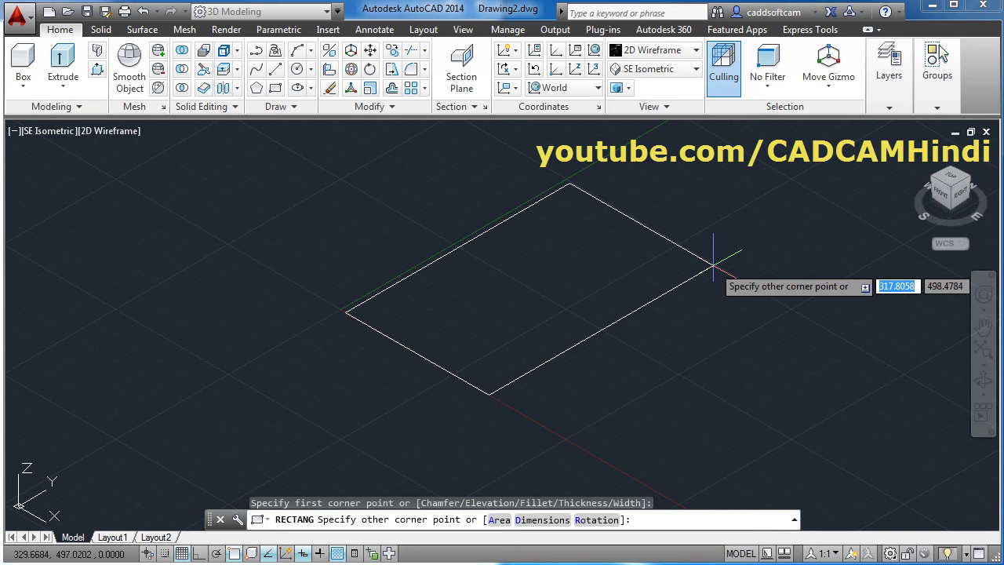
{"action": "type", "text": "48"}
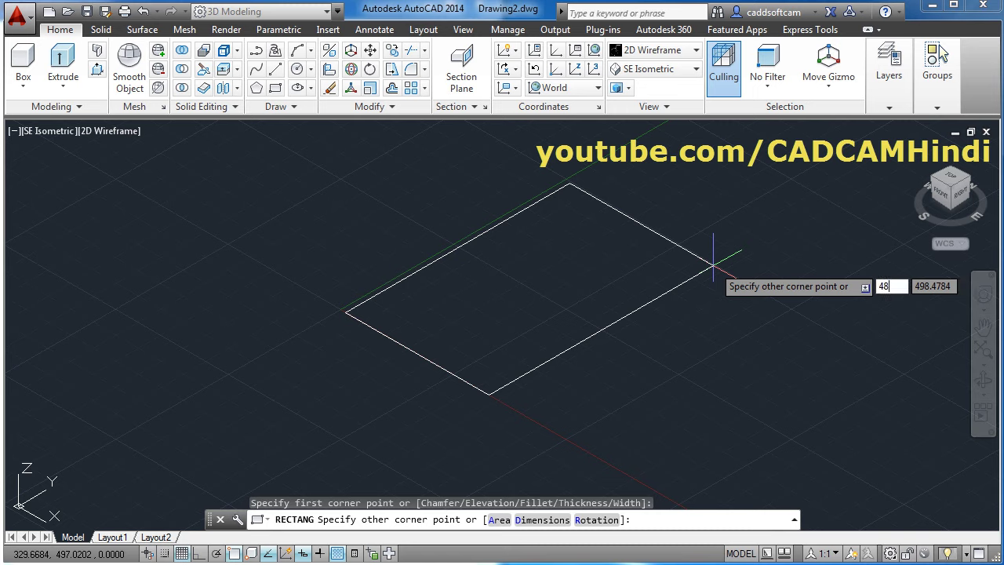
{"action": "key", "text": "Tab"}
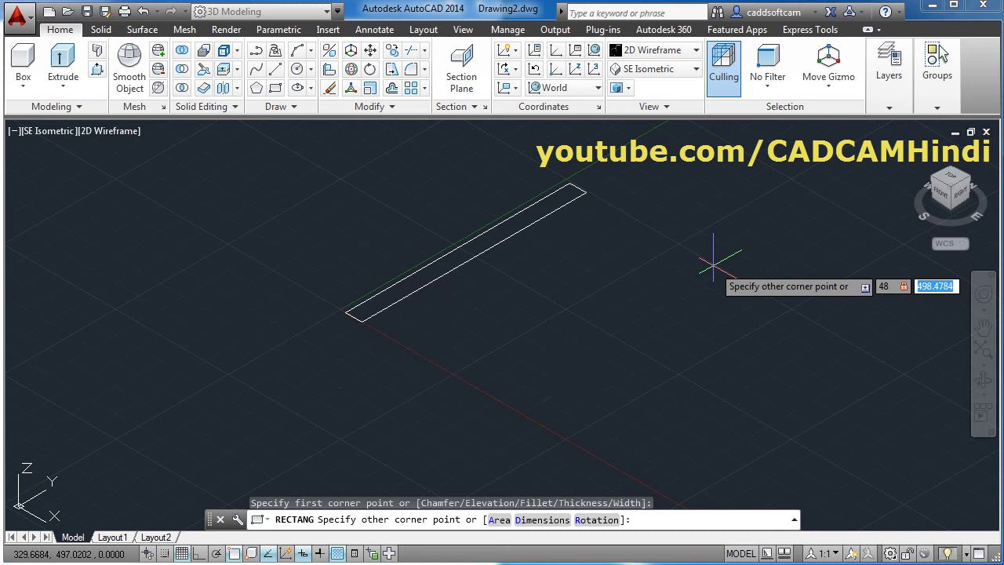
{"action": "type", "text": "90"}
{"action": "key", "text": "Return"}
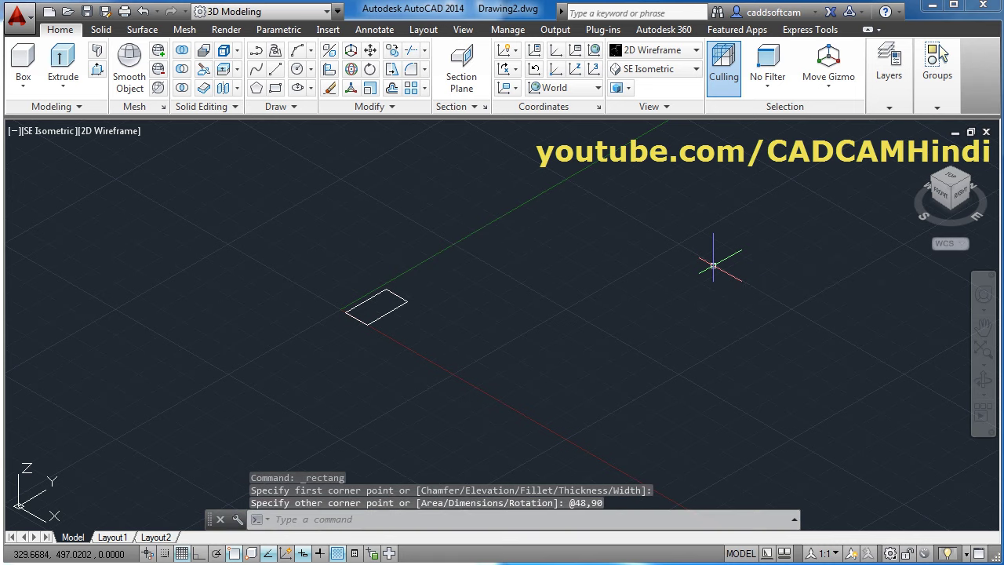
{"action": "scroll", "coordinate": [337, 313], "scroll_direction": "up", "scroll_amount": 3}
{"action": "scroll", "coordinate": [314, 324], "scroll_direction": "up", "scroll_amount": 3}
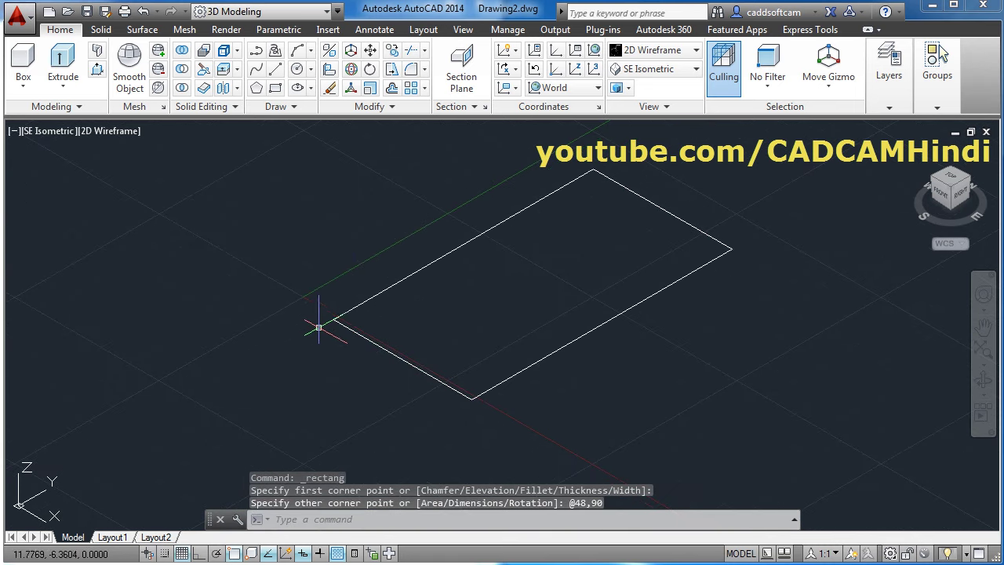
{"action": "middle_click_drag", "start_coordinate": [701, 287], "coordinate": [680, 312]}
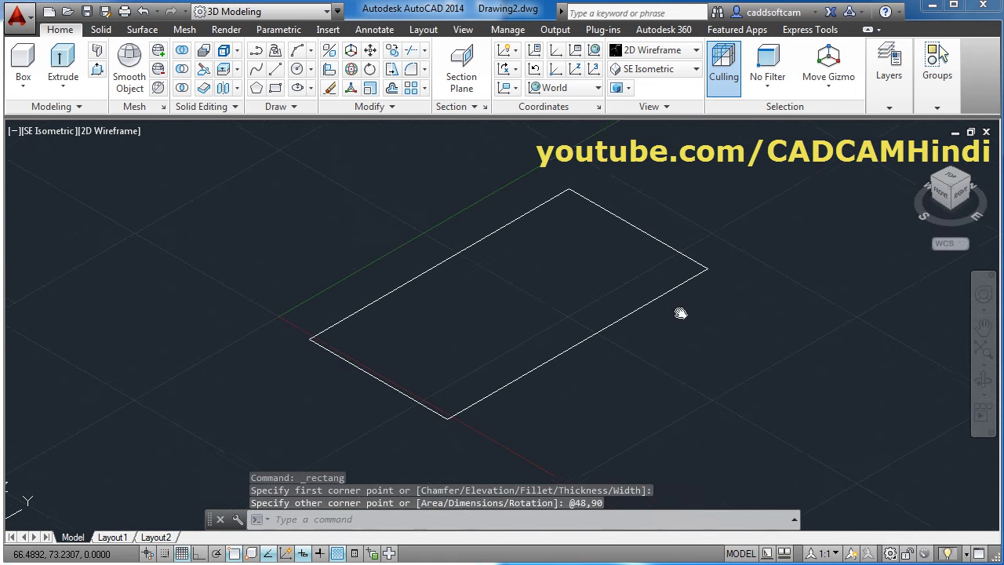
Presspull the rectangle up 24 units into a box, then check the reference PDF.
{"action": "left_click", "coordinate": [97, 69]}
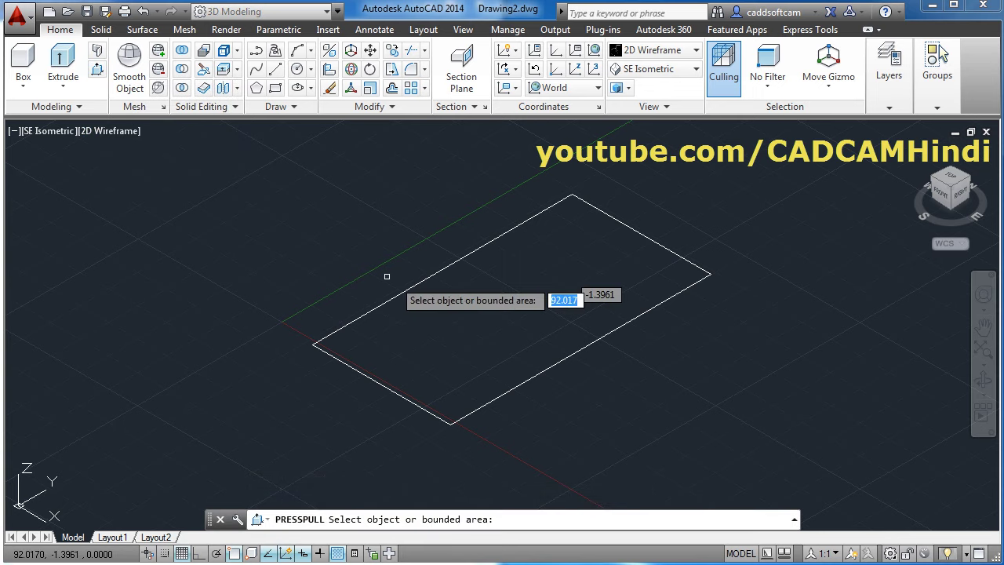
{"action": "left_click", "coordinate": [428, 376]}
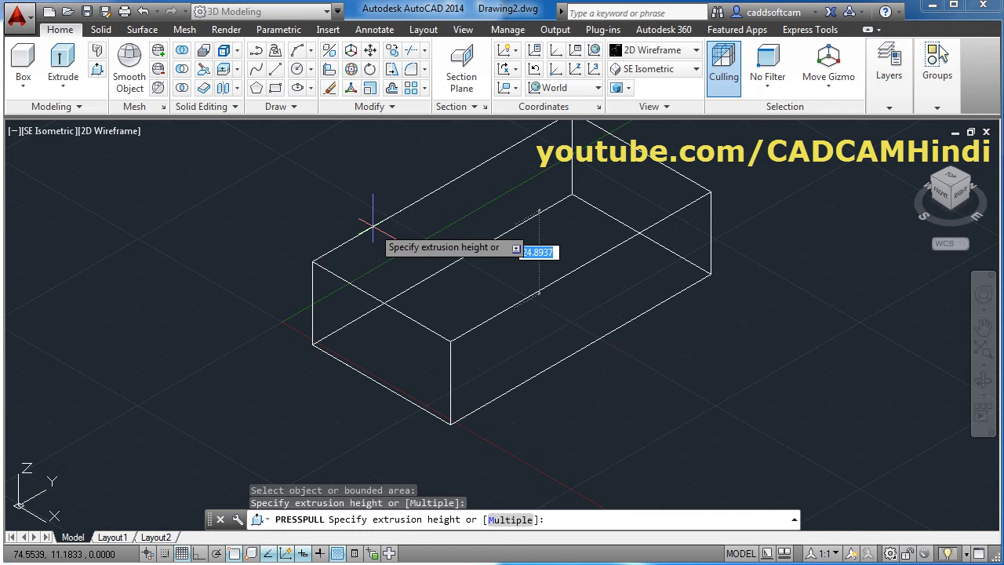
{"action": "type", "text": "24"}
{"action": "key", "text": "Return"}
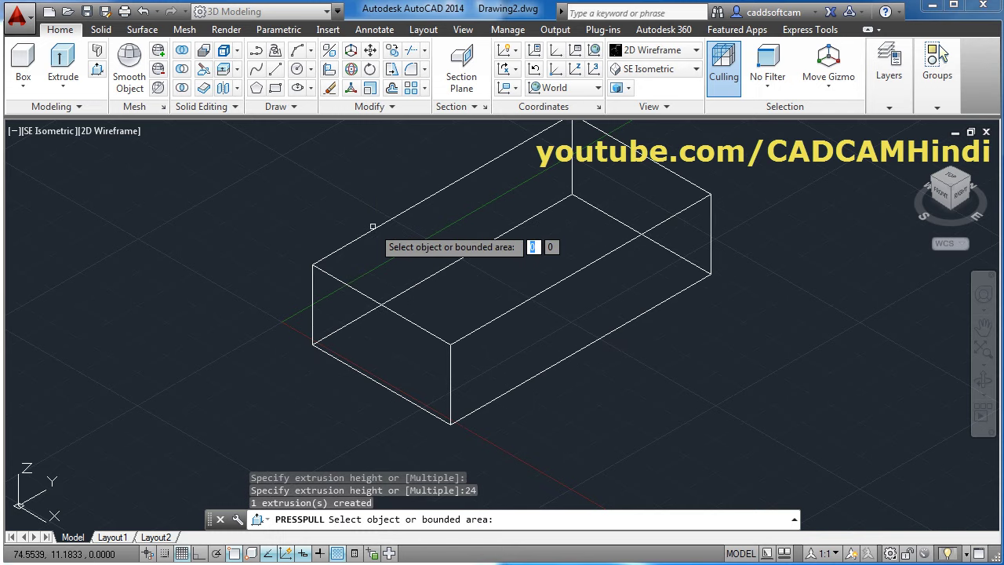
{"action": "key", "text": "Return"}
{"action": "mouse_move", "coordinate": [481, 285]}
{"action": "middle_mouse_down"}
{"action": "mouse_move", "coordinate": [500, 318]}
{"action": "mouse_move", "coordinate": [523, 320]}
{"action": "middle_mouse_up"}
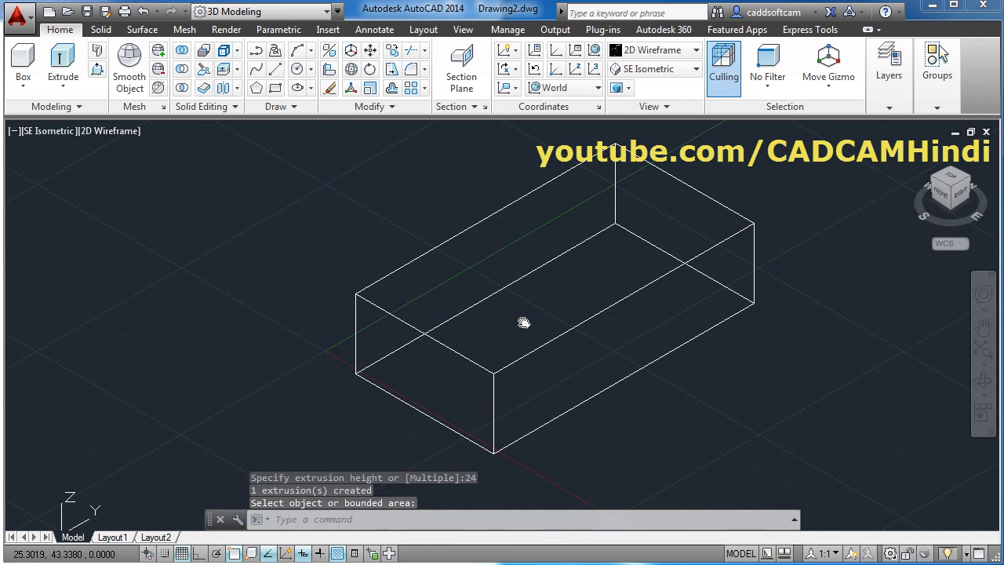
{"action": "key", "text": "alt+Tab"}
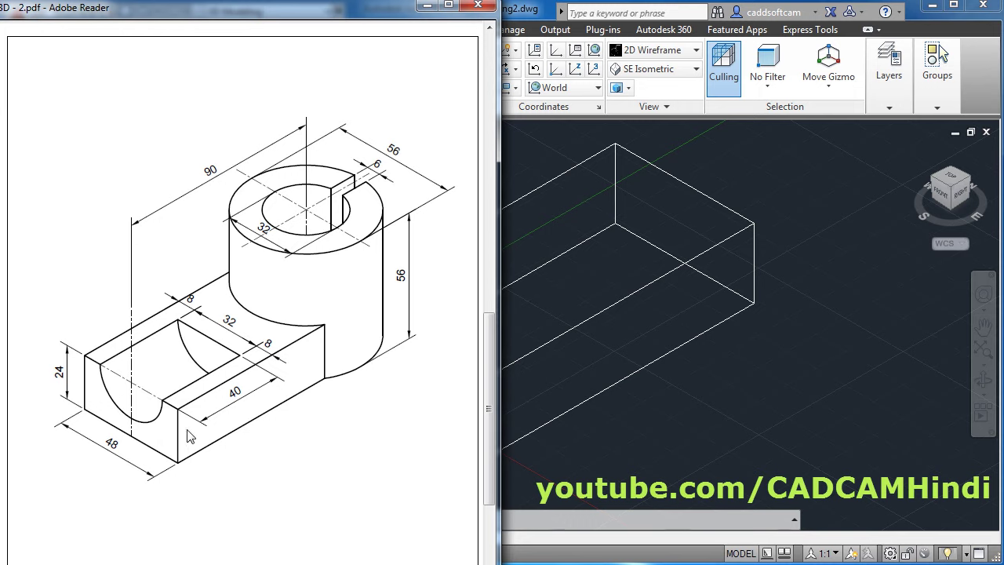
Align the UCS with the Front plane.
{"action": "left_click", "coordinate": [751, 427]}
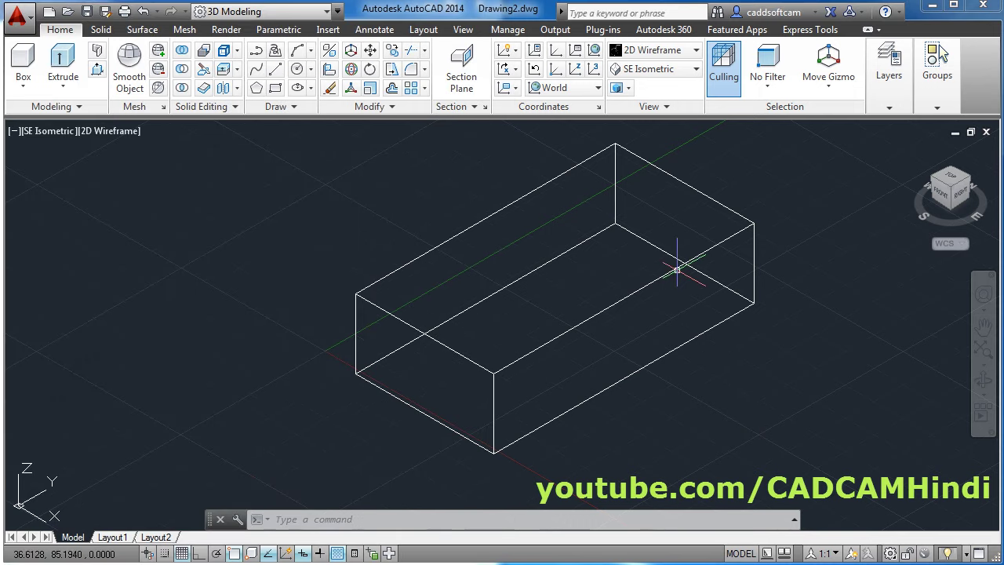
{"action": "left_click", "coordinate": [571, 89]}
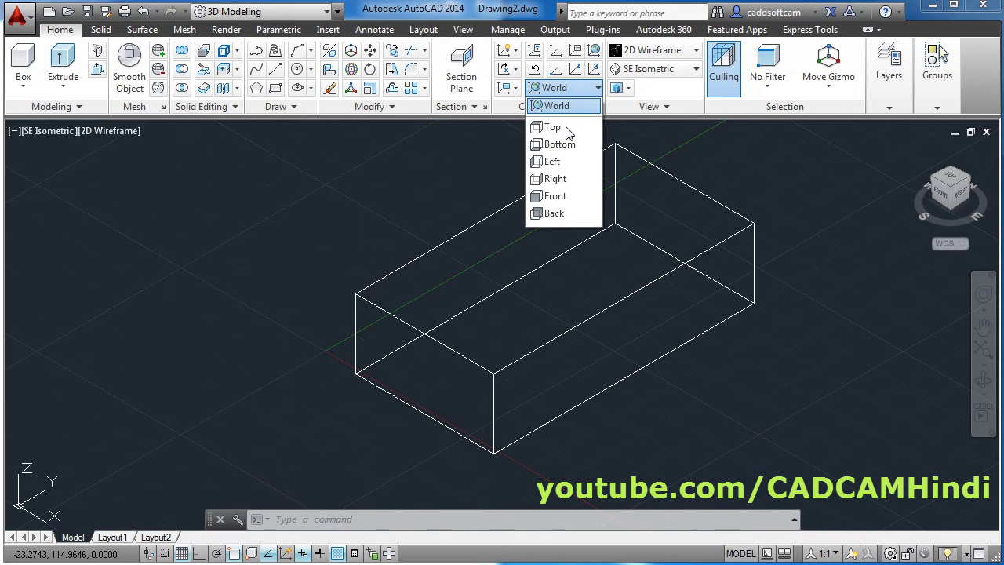
{"action": "left_click", "coordinate": [563, 198]}
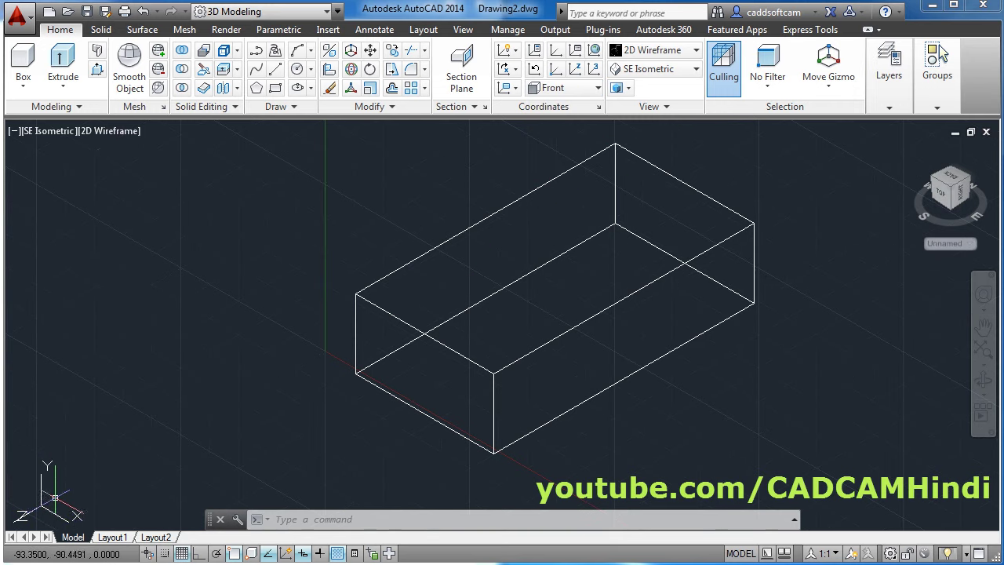
{"action": "scroll", "coordinate": [306, 353], "scroll_direction": "down", "scroll_amount": 1}
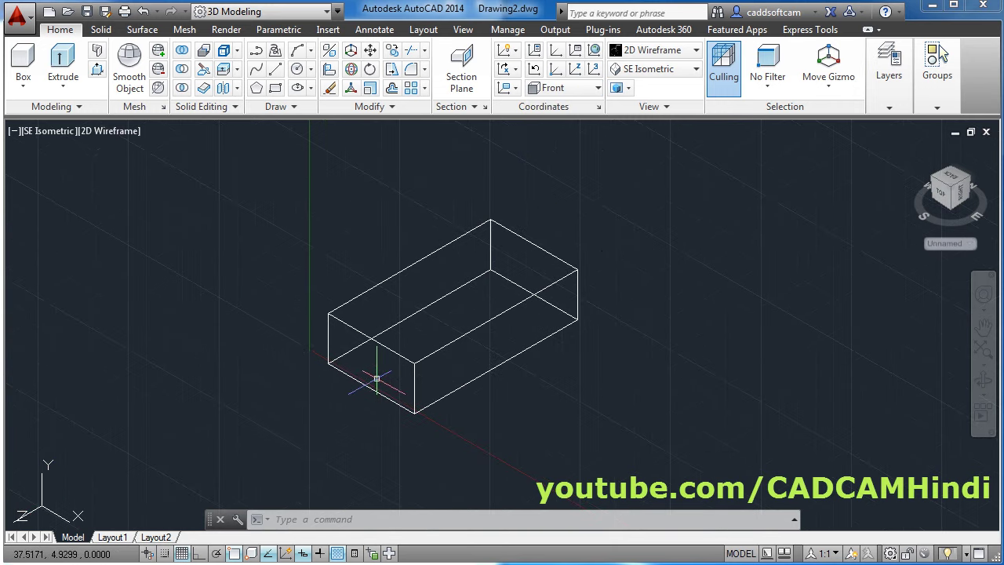
{"action": "scroll", "coordinate": [375, 381], "scroll_direction": "down", "scroll_amount": 1}
{"action": "scroll", "coordinate": [375, 381], "scroll_direction": "up", "scroll_amount": 1}
{"action": "scroll", "coordinate": [392, 377], "scroll_direction": "down", "scroll_amount": 1}
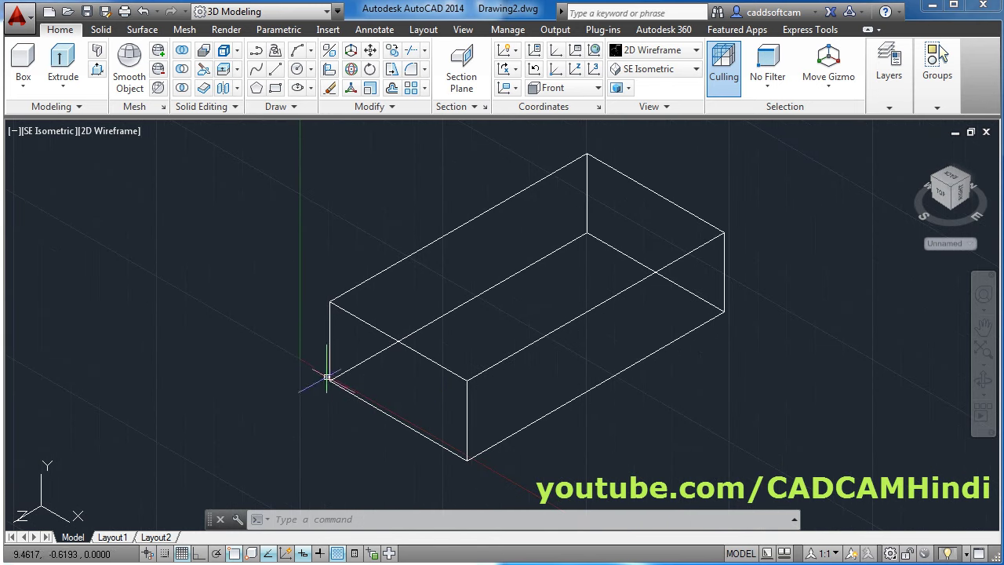
Show the box Shaded with Edges and turn the grid off.
{"action": "left_click", "coordinate": [659, 50]}
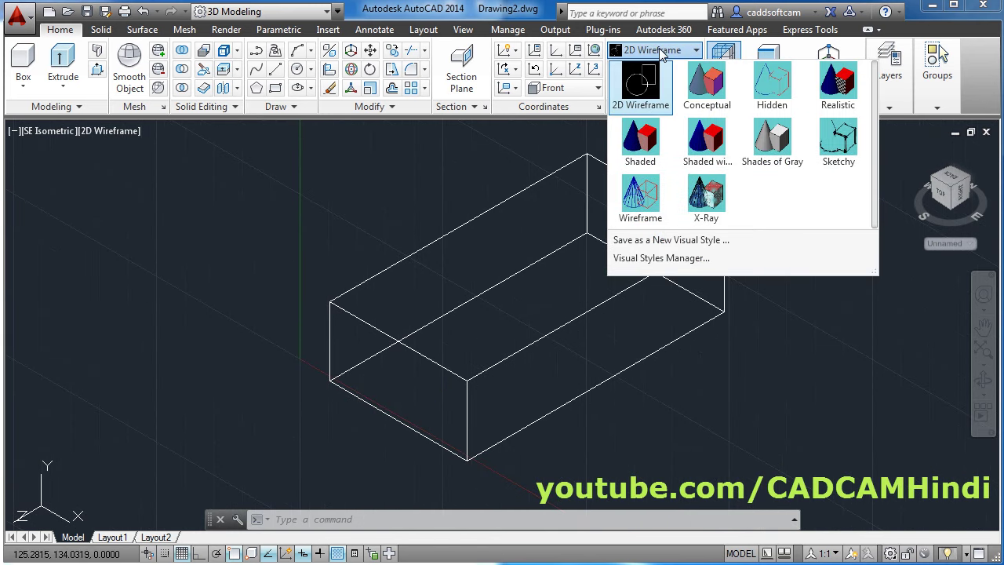
{"action": "left_click", "coordinate": [700, 135]}
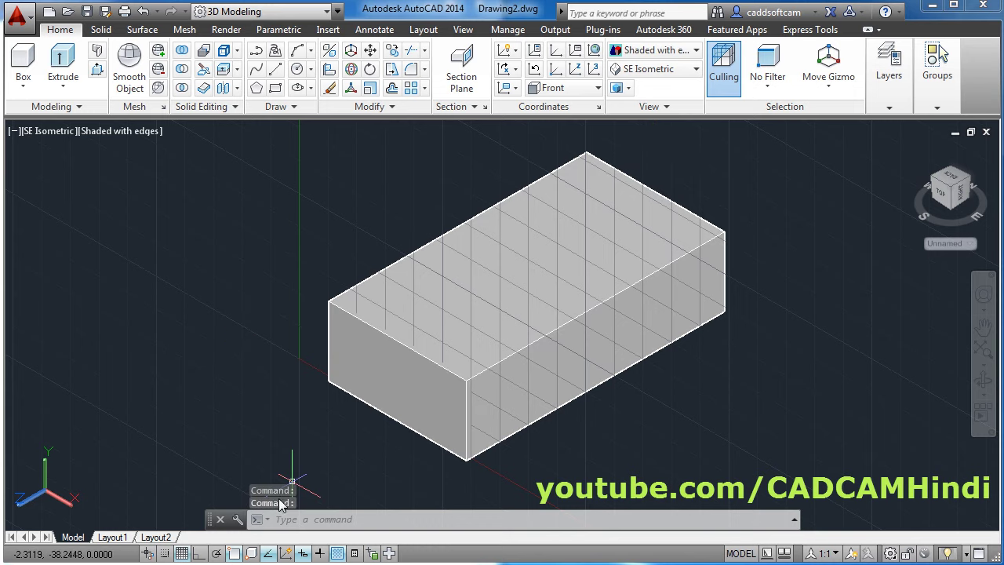
{"action": "left_click", "coordinate": [183, 554]}
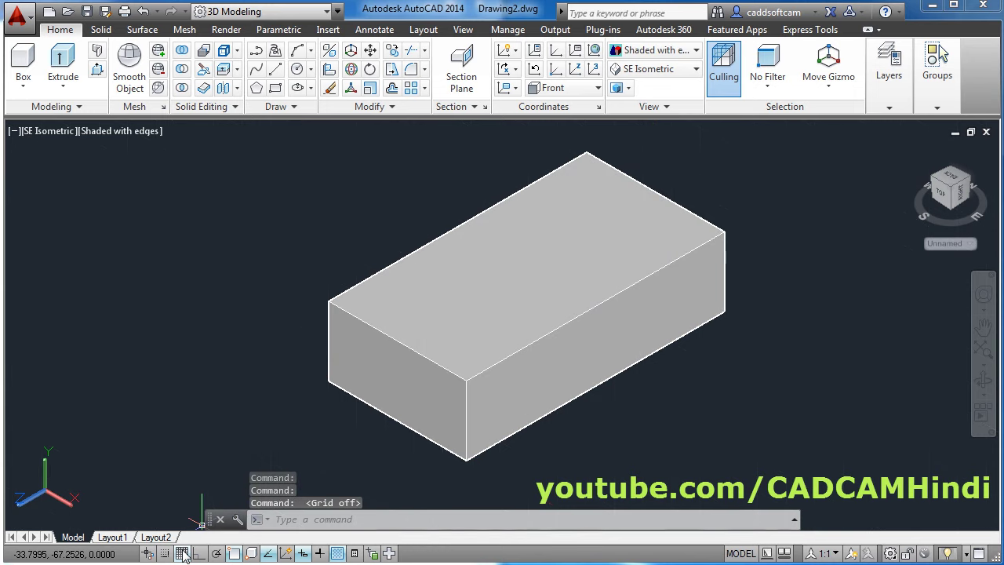
Draw a radius-16 circle centred at the midpoint of the box's short top edge.
{"action": "left_click", "coordinate": [298, 69]}
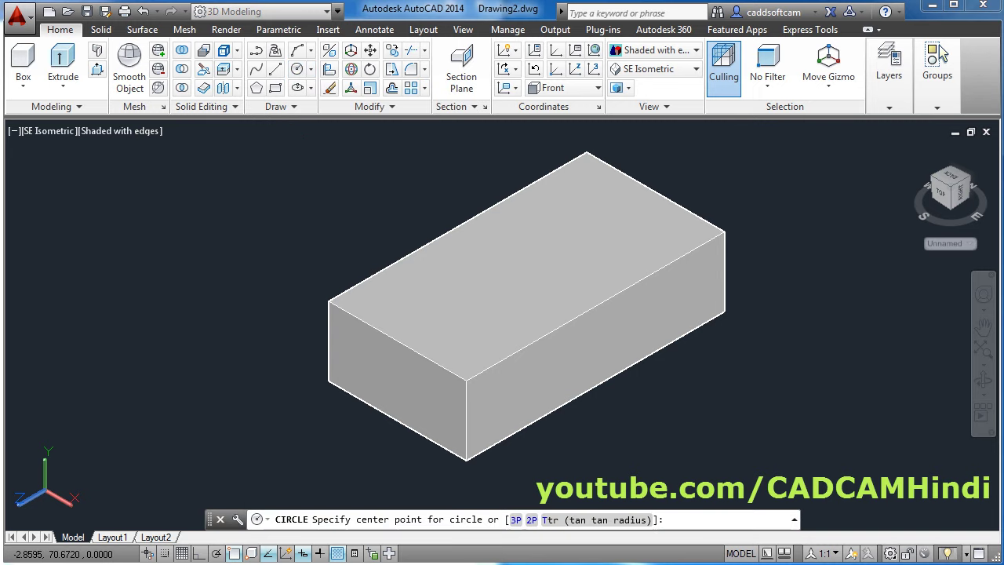
{"action": "left_click", "coordinate": [397, 341]}
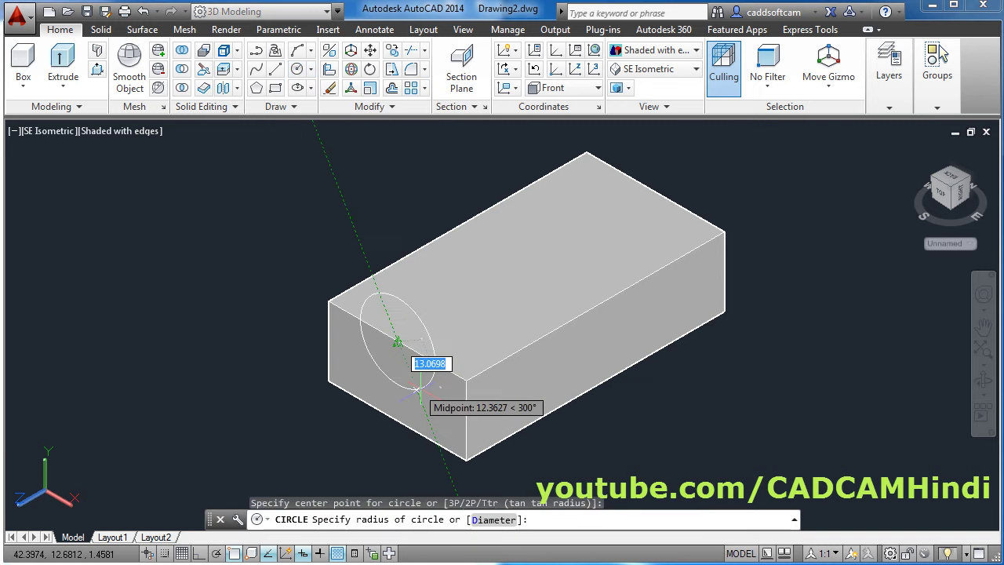
{"action": "key", "text": "alt+Tab"}
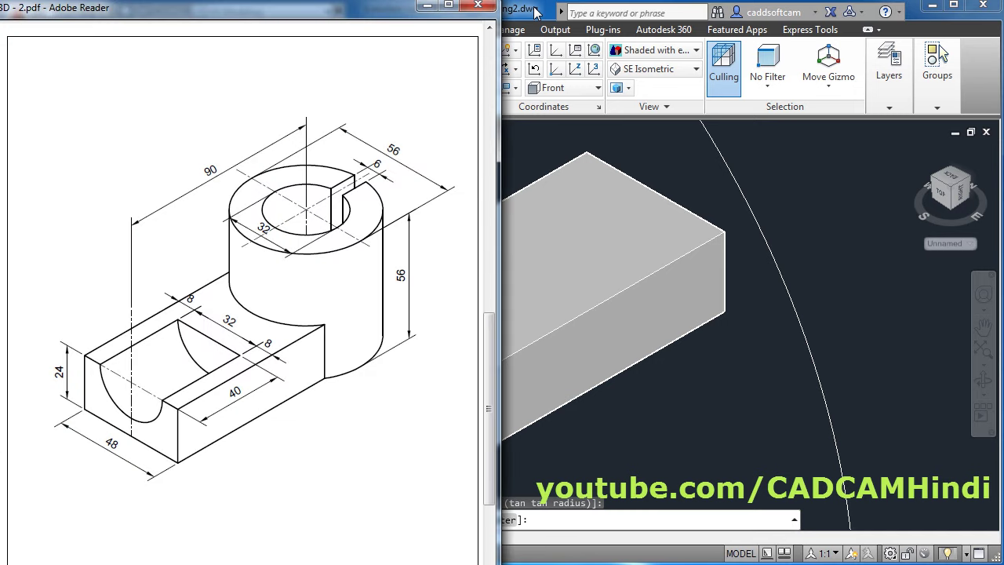
{"action": "left_click", "coordinate": [535, 13]}
{"action": "type", "text": "16"}
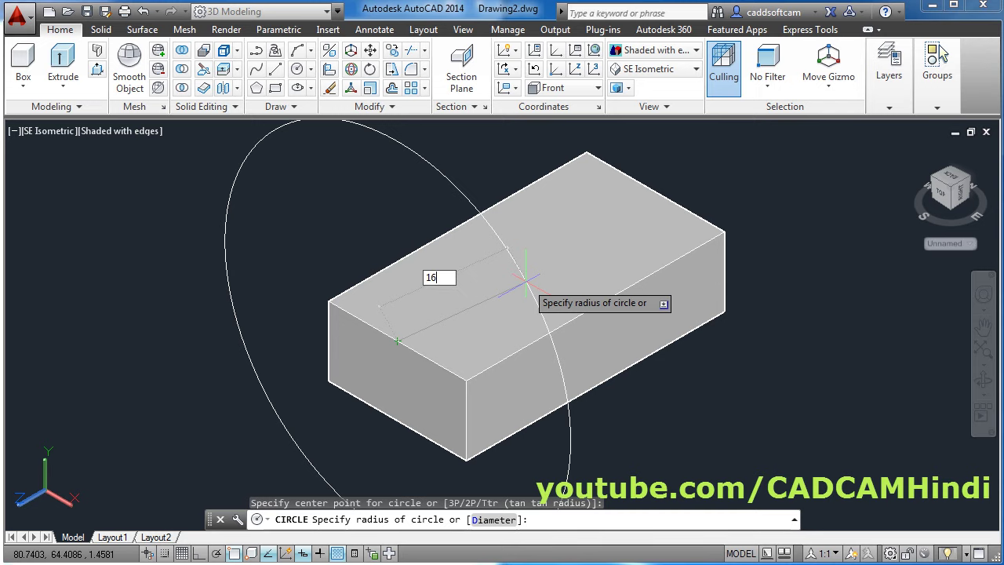
{"action": "key", "text": "Return"}
{"action": "scroll", "coordinate": [448, 377], "scroll_direction": "up", "scroll_amount": 2}
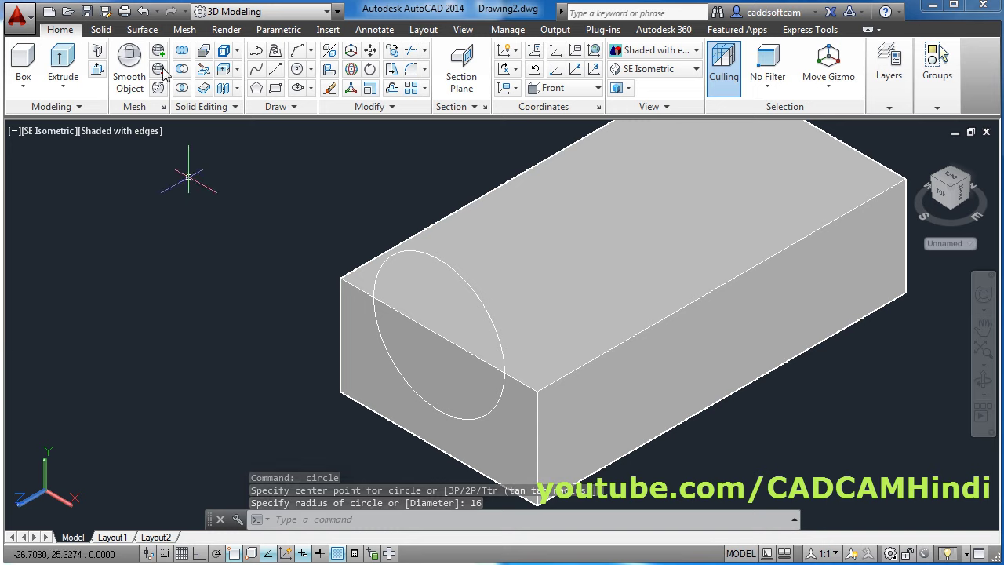
Press-pull the half circle on the block's end face 40 units in to cut the channel.
{"action": "left_click", "coordinate": [98, 69]}
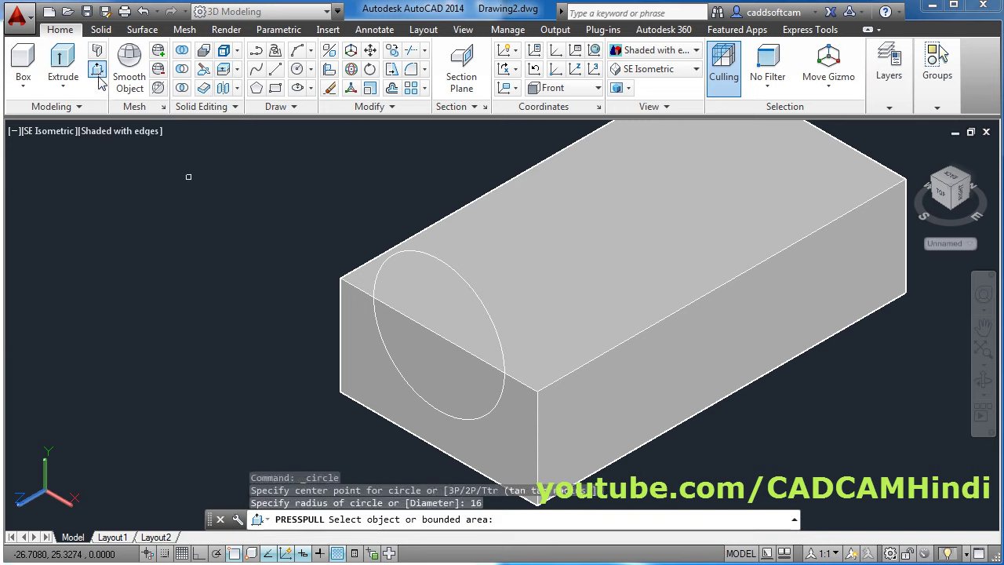
{"action": "left_click", "coordinate": [411, 351]}
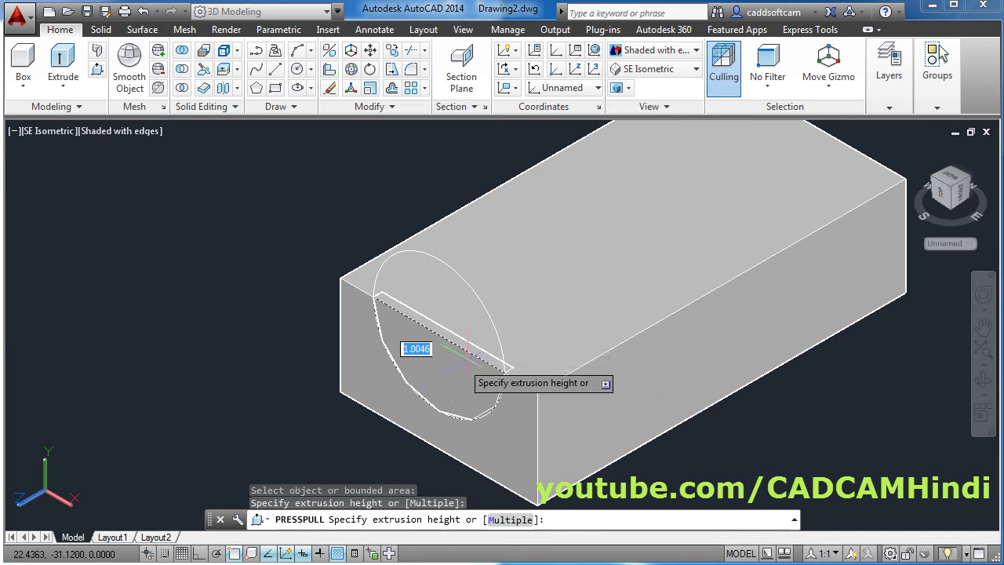
{"action": "key", "text": "alt+Tab"}
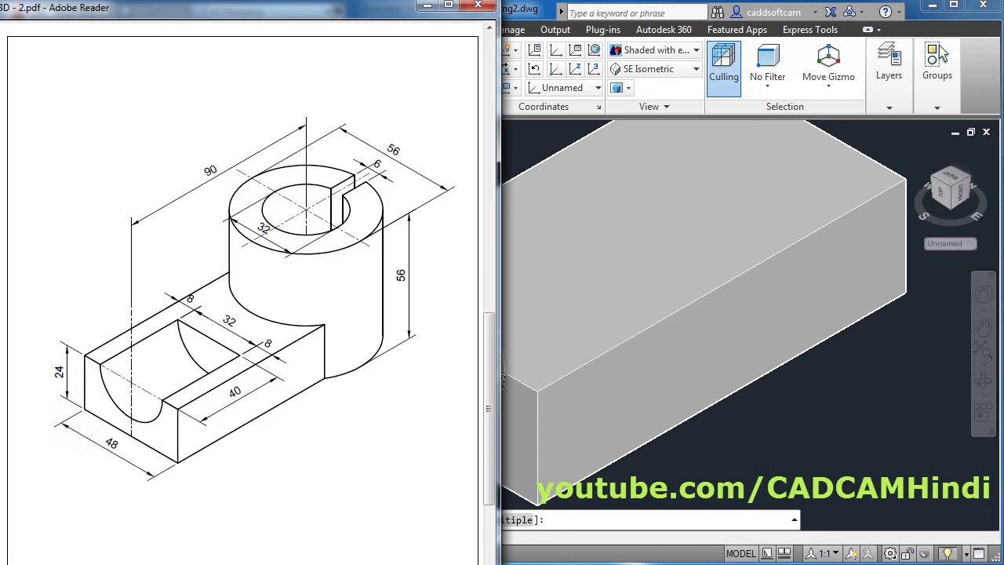
{"action": "mouse_move", "coordinate": [950, 190]}
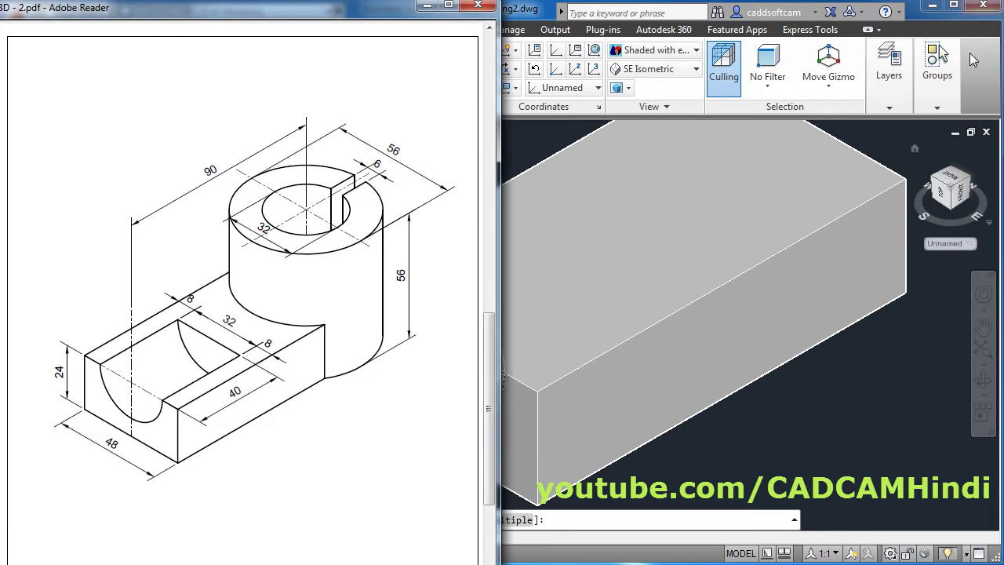
{"action": "key", "text": "alt+Tab"}
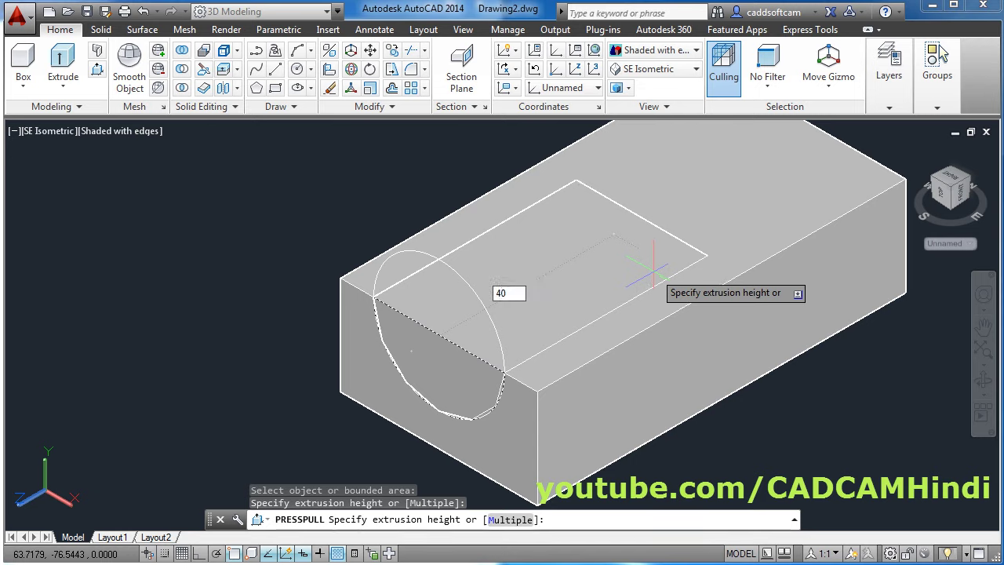
{"action": "key", "text": "Return"}
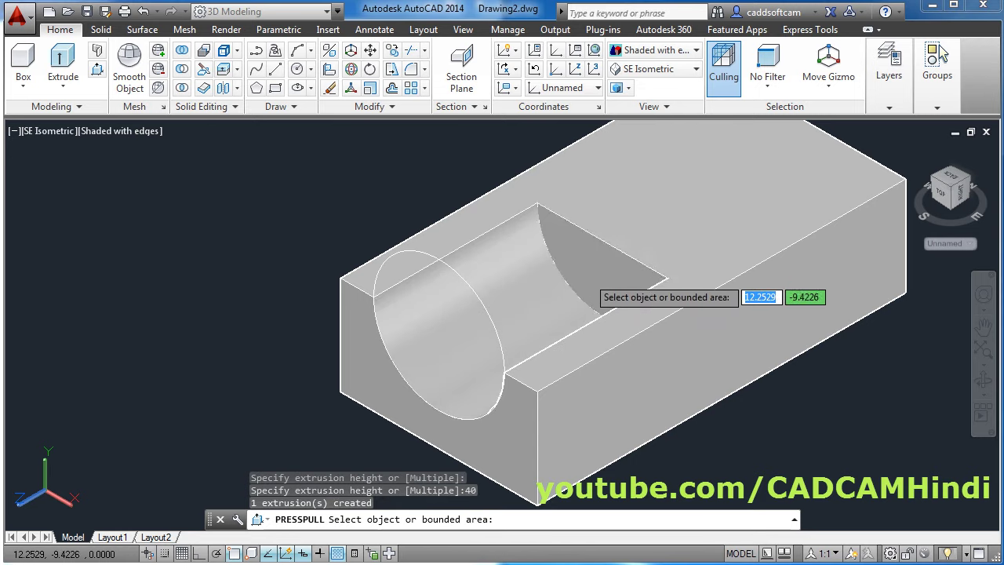
{"action": "key", "text": "Return"}
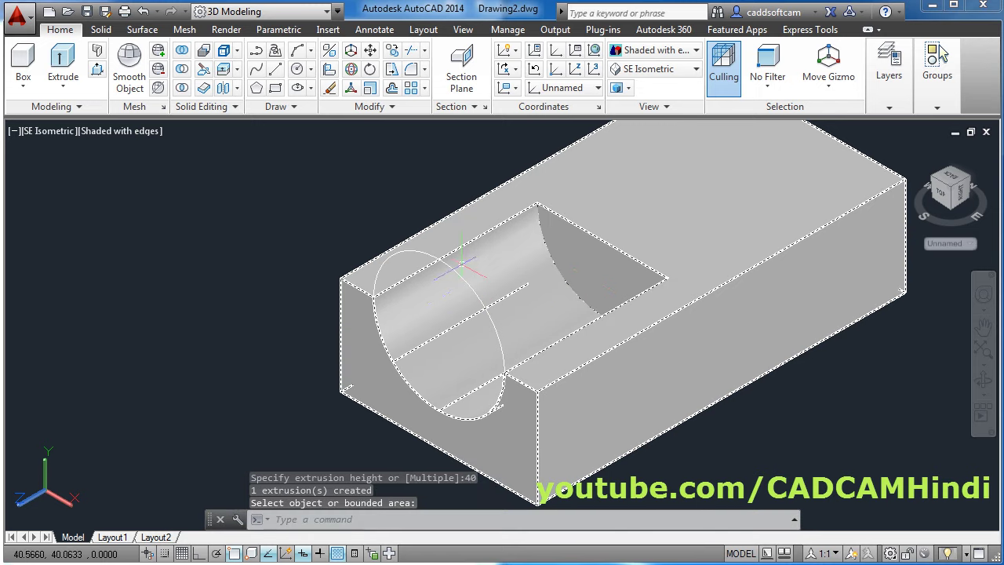
Erase the leftover circle from the block's end and compare the result with the reference drawing.
{"action": "left_click", "coordinate": [330, 90]}
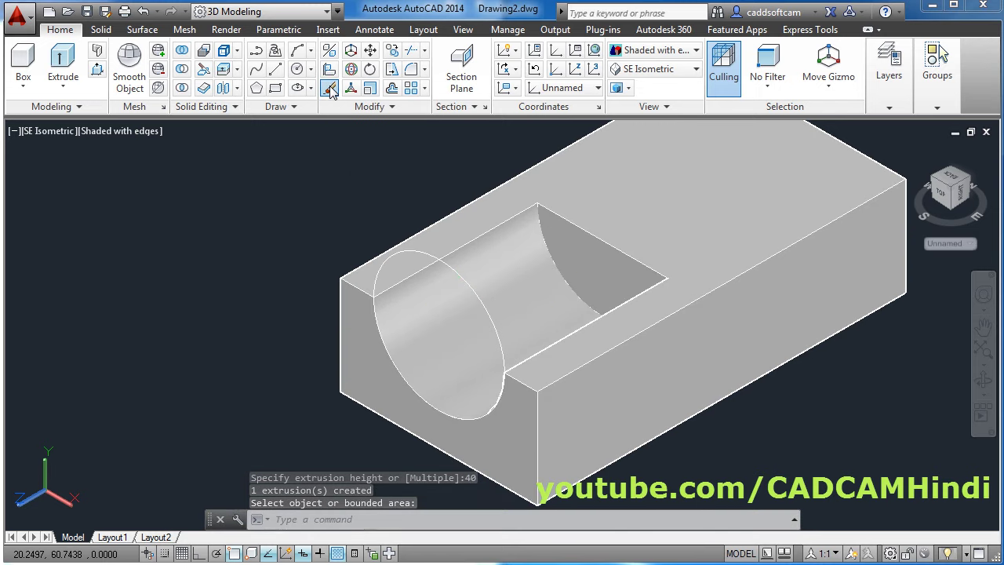
{"action": "left_click", "coordinate": [451, 271]}
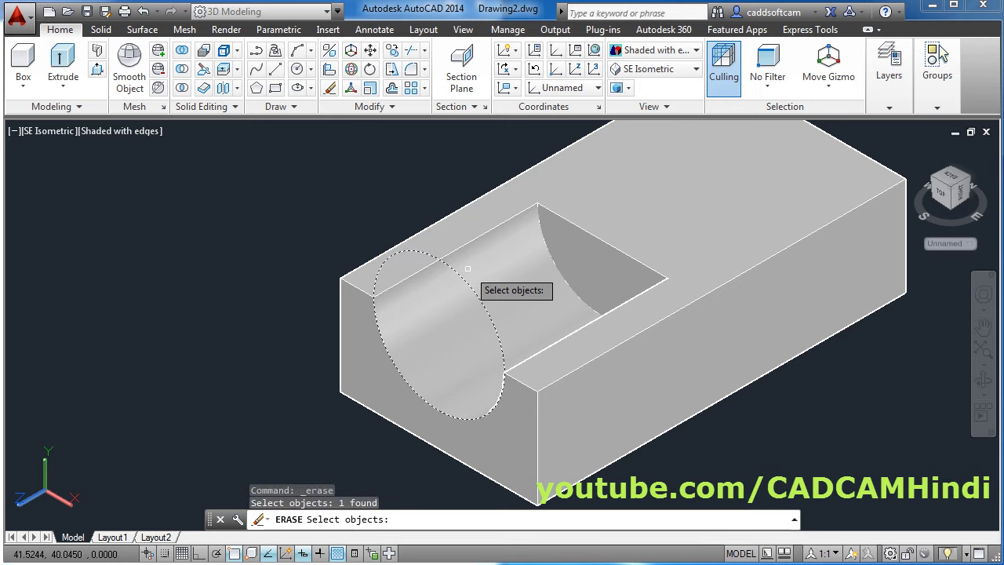
{"action": "scroll", "coordinate": [293, 253], "scroll_direction": "down", "scroll_amount": 2}
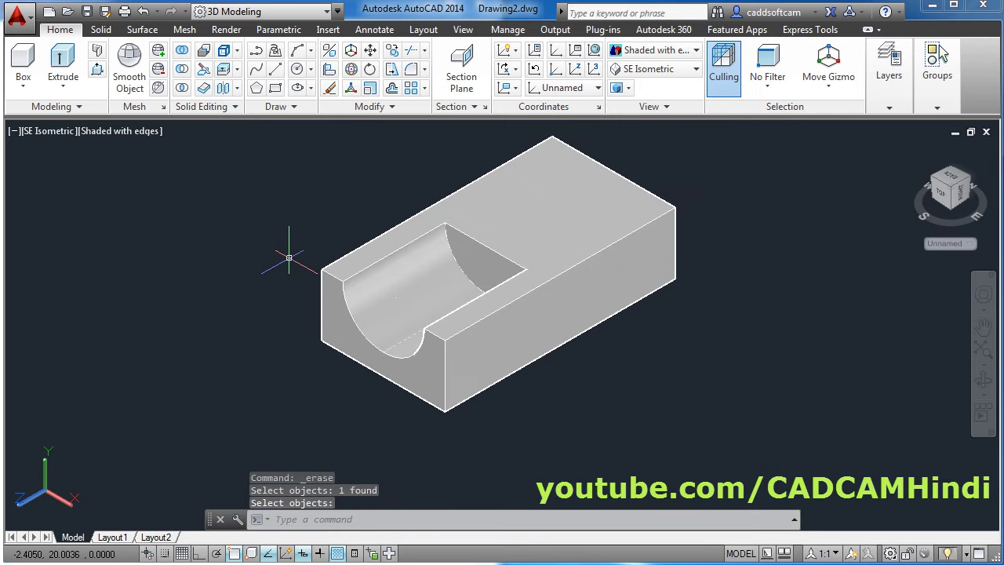
{"action": "scroll", "coordinate": [393, 258], "scroll_direction": "down", "scroll_amount": 2}
{"action": "scroll", "coordinate": [555, 309], "scroll_direction": "up", "scroll_amount": 1}
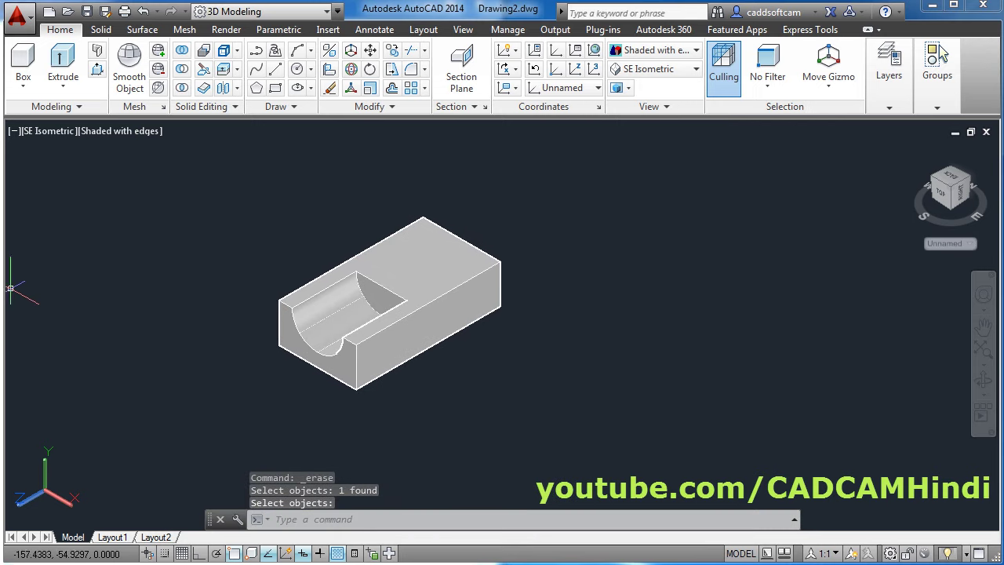
{"action": "key", "text": "alt+Tab"}
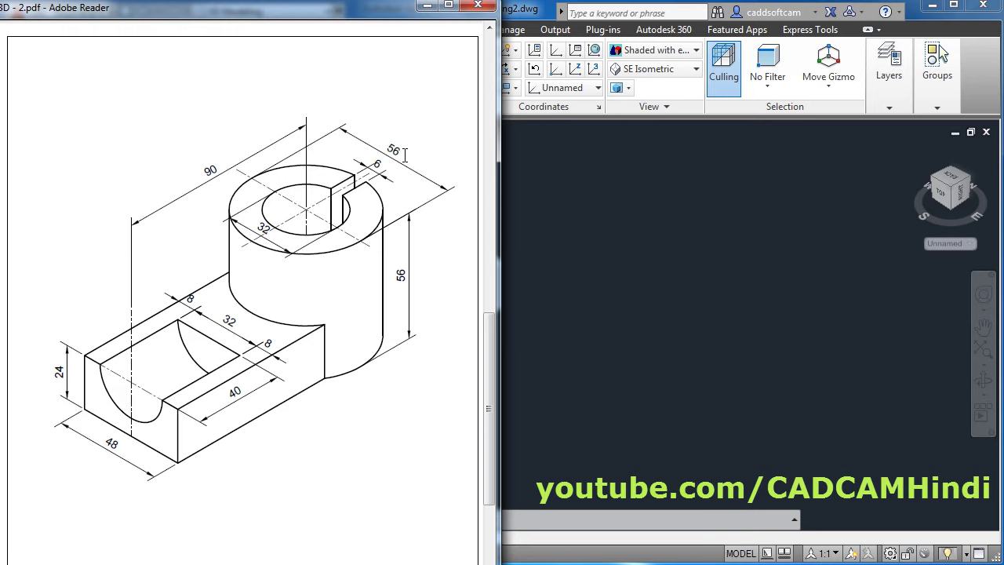
{"action": "key", "text": "alt+Tab"}
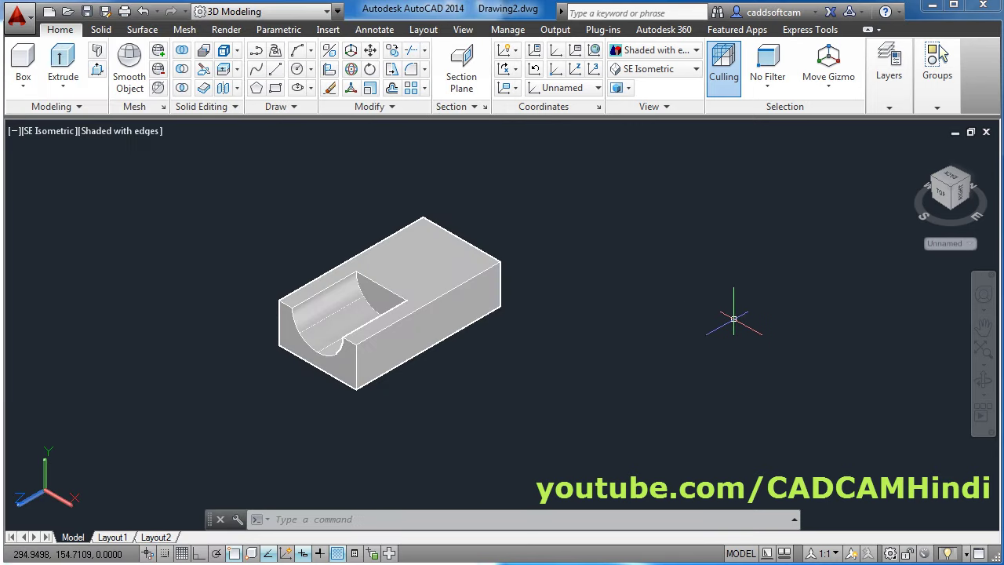
Set the UCS to the Top preset and make room beside the block.
{"action": "middle_click_drag", "start_coordinate": [734, 318], "coordinate": [681, 335]}
{"action": "left_click", "coordinate": [579, 91]}
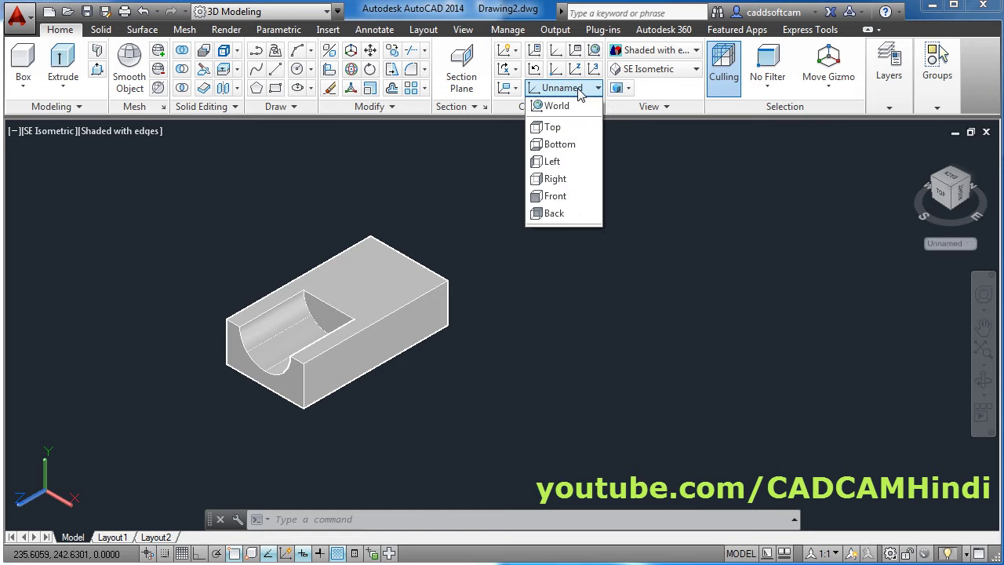
{"action": "left_click", "coordinate": [559, 133]}
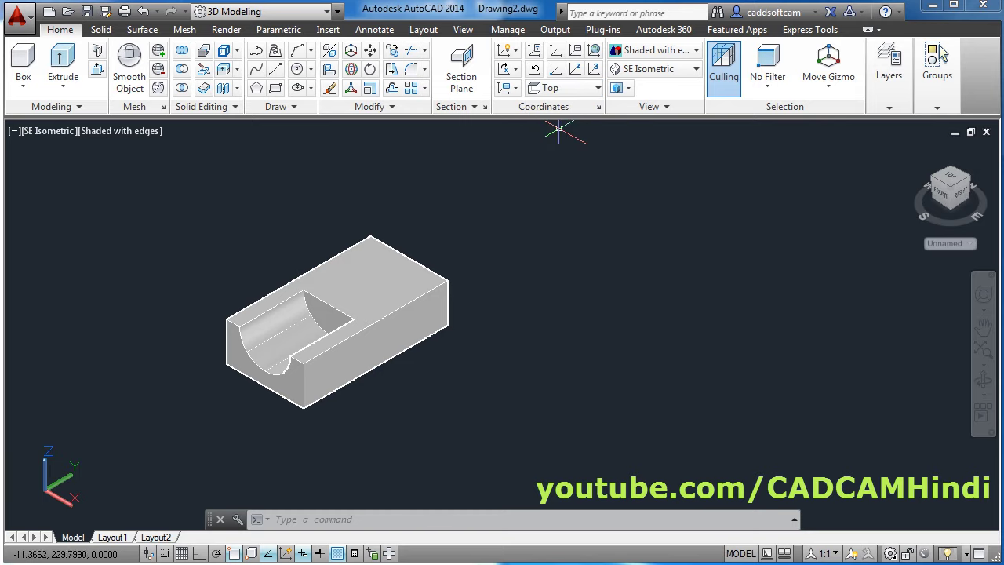
{"action": "middle_click_drag", "start_coordinate": [683, 285], "coordinate": [618, 323]}
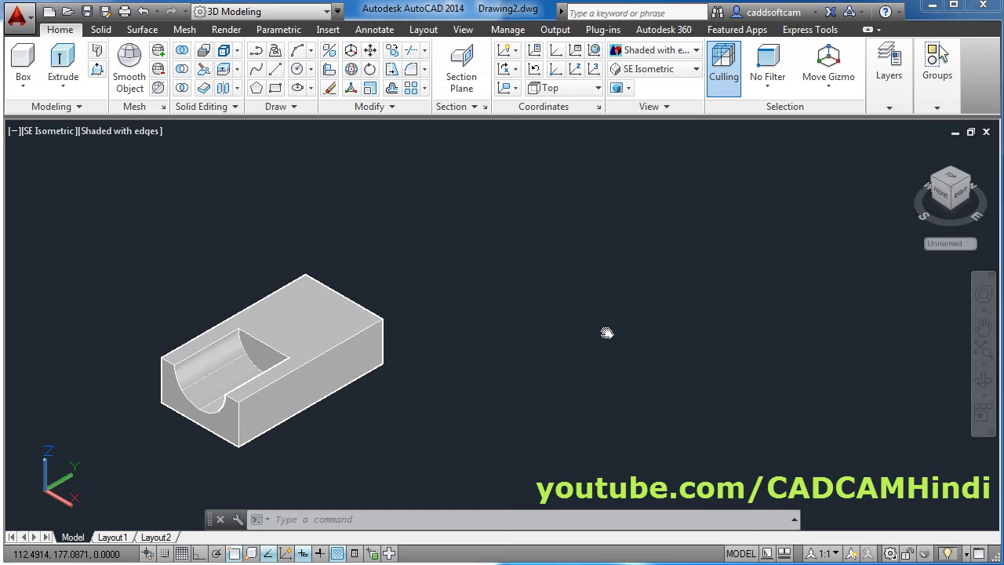
Draw a 32-diameter circle to the right of the block.
{"action": "left_click", "coordinate": [312, 70]}
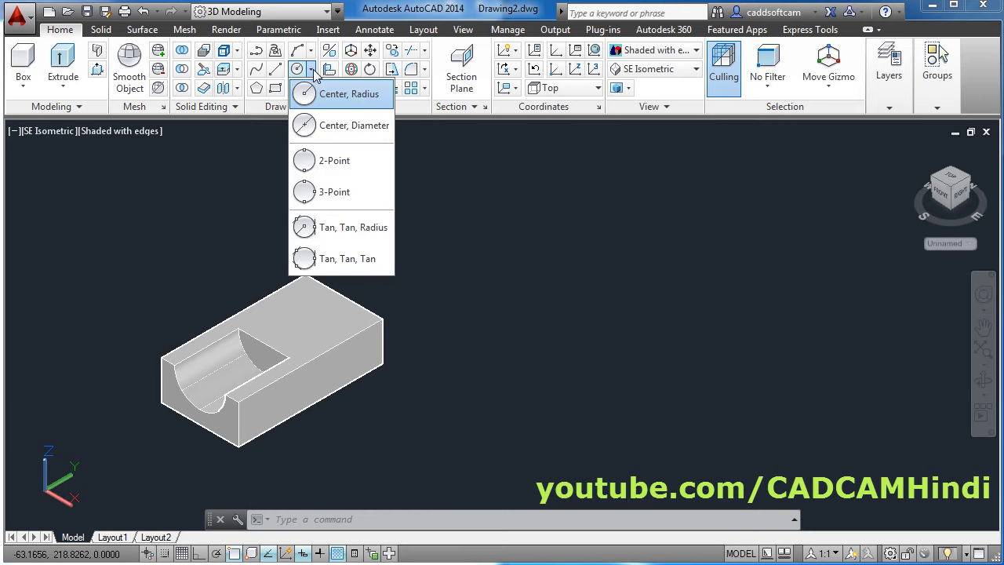
{"action": "left_click", "coordinate": [343, 130]}
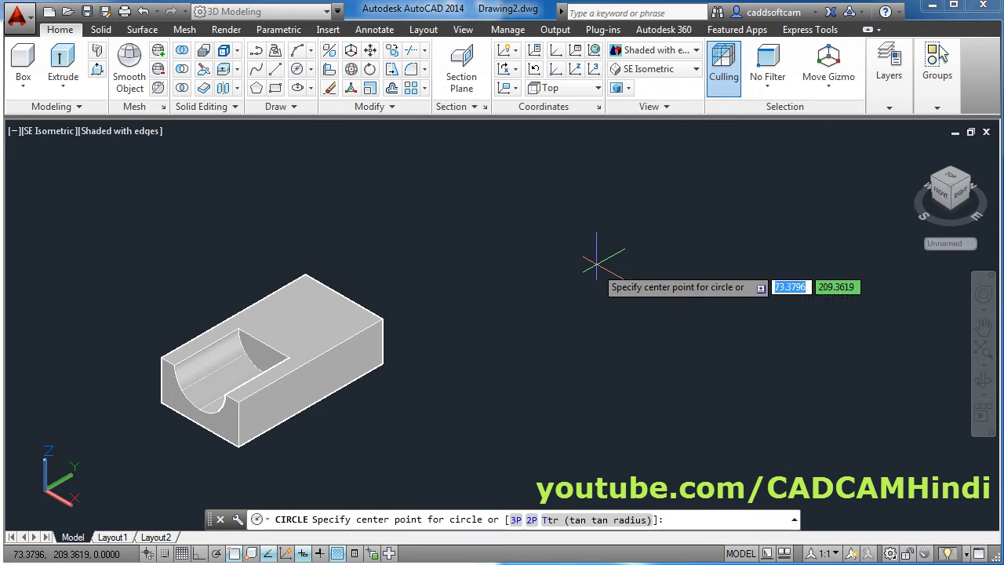
{"action": "left_click", "coordinate": [565, 302]}
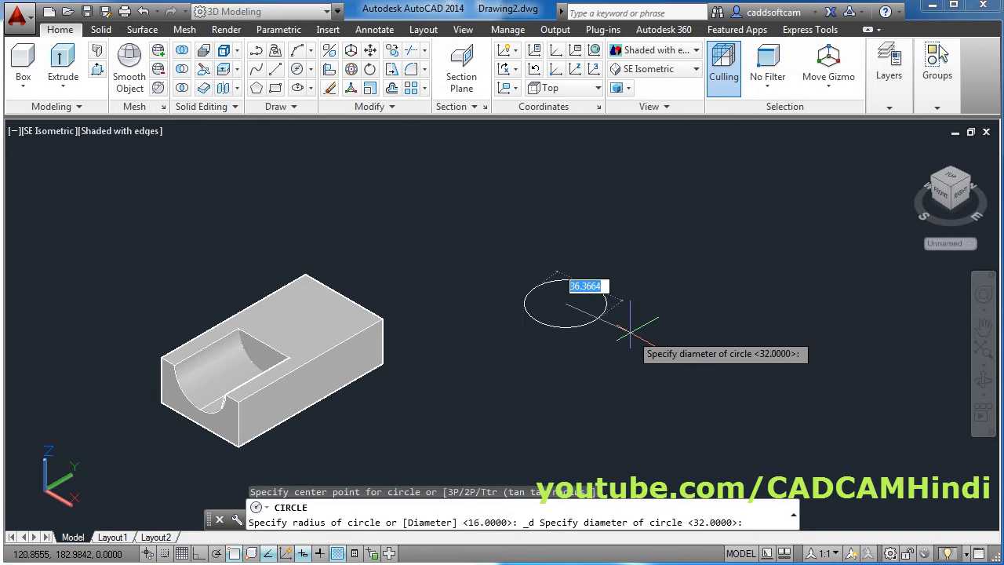
{"action": "type", "text": "32"}
{"action": "key", "text": "Return"}
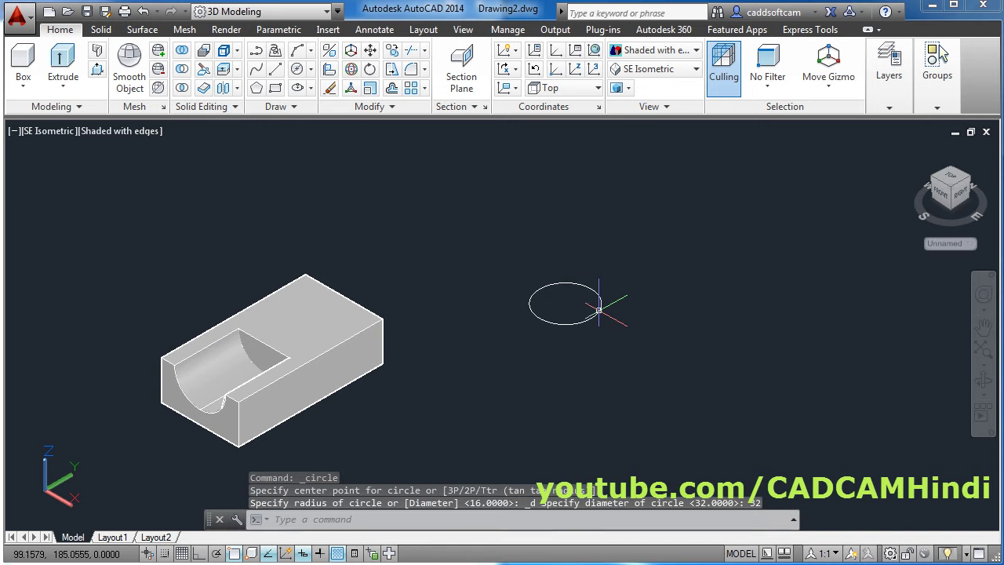
{"action": "scroll", "coordinate": [592, 297], "scroll_direction": "up", "scroll_amount": 1}
{"action": "scroll", "coordinate": [600, 291], "scroll_direction": "up", "scroll_amount": 3}
{"action": "scroll", "coordinate": [600, 291], "scroll_direction": "up", "scroll_amount": 1}
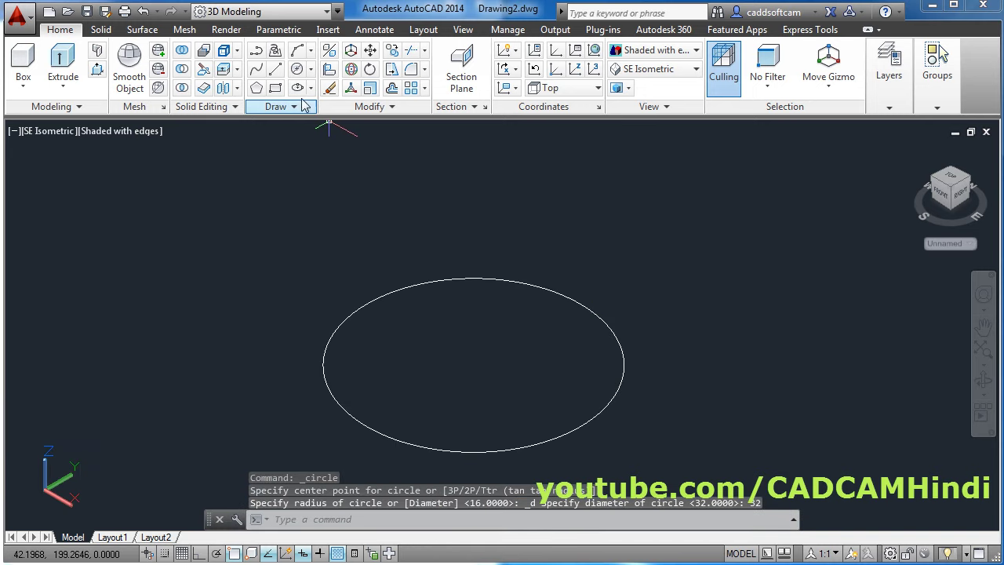
Draw a concentric 56-diameter outer circle around the first one.
{"action": "left_click", "coordinate": [300, 71]}
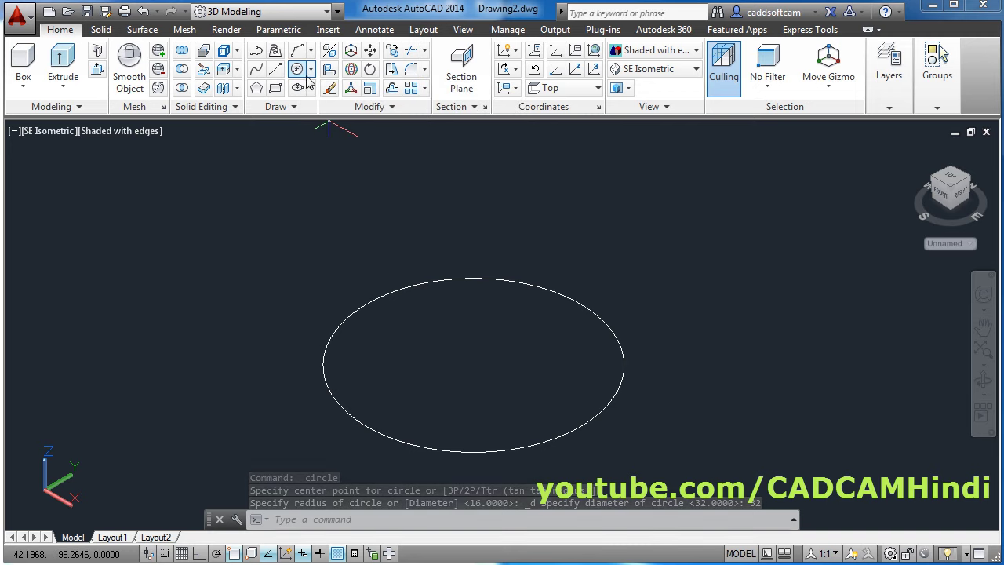
{"action": "left_click", "coordinate": [473, 365]}
{"action": "type", "text": "5"}
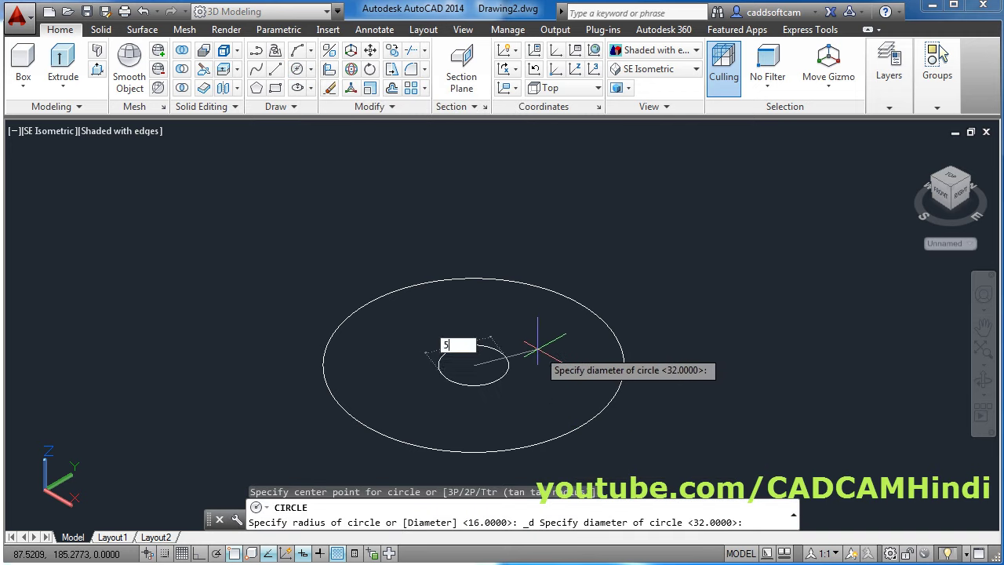
{"action": "type", "text": "6"}
{"action": "key", "text": "Return"}
{"action": "scroll", "coordinate": [524, 255], "scroll_direction": "down", "scroll_amount": 2}
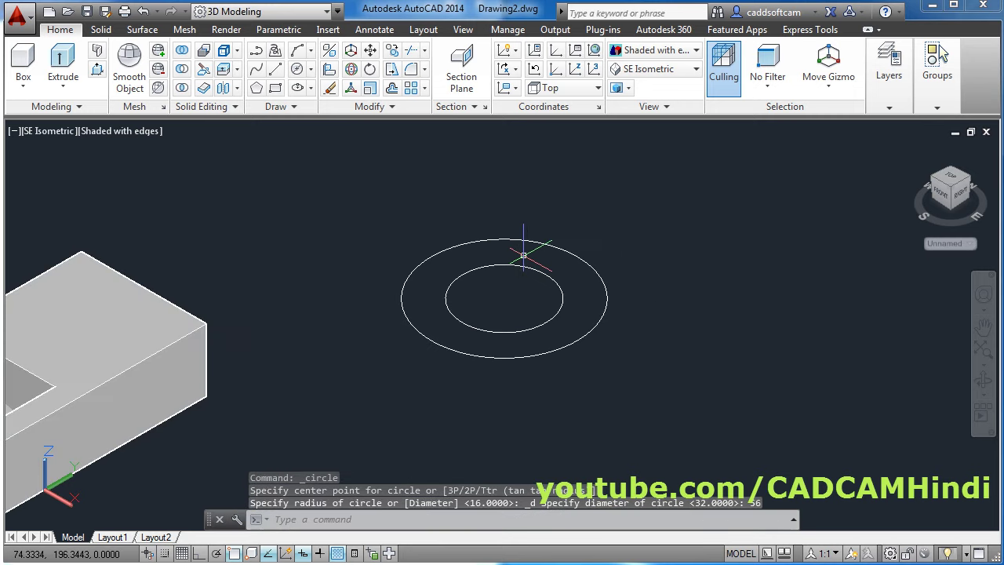
{"action": "scroll", "coordinate": [523, 254], "scroll_direction": "down", "scroll_amount": 2}
{"action": "middle_click_drag", "start_coordinate": [645, 265], "coordinate": [679, 293]}
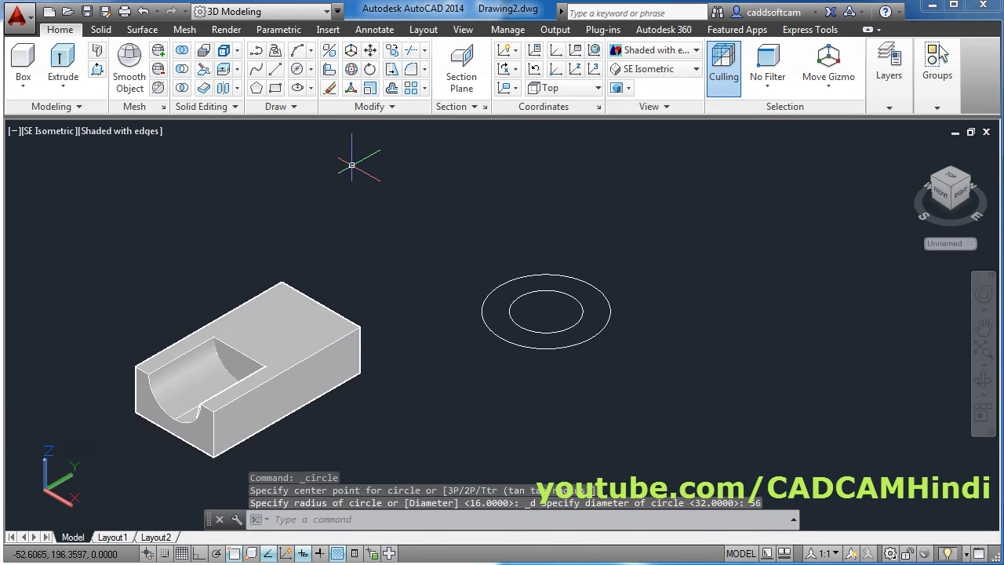
Press-pull the ring between the circles up 56 units into a hollow cylinder, then view the reference PDF.
{"action": "left_click", "coordinate": [97, 69]}
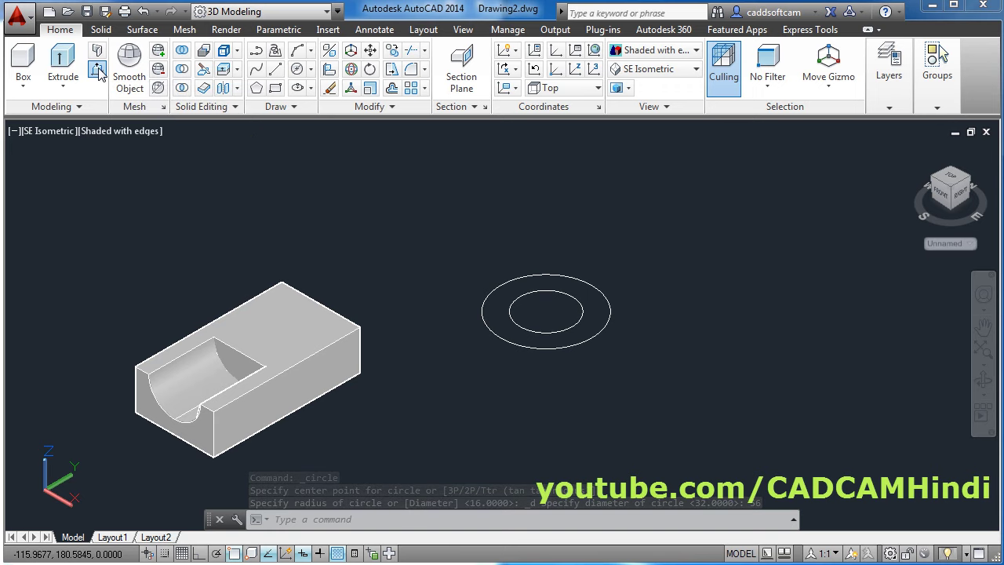
{"action": "left_click", "coordinate": [590, 301]}
{"action": "type", "text": "56"}
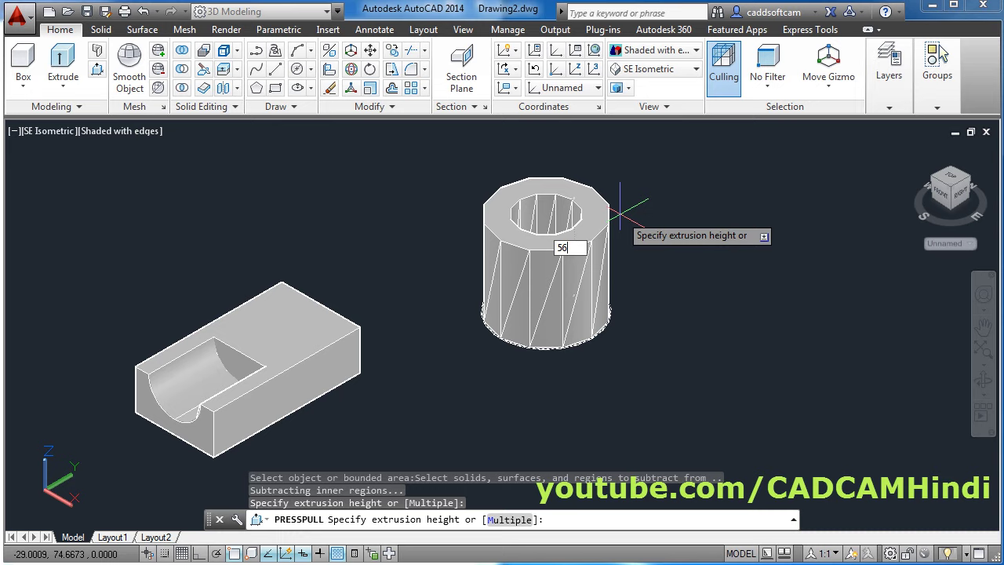
{"action": "key", "text": "Return"}
{"action": "middle_click_drag", "start_coordinate": [650, 266], "coordinate": [639, 300]}
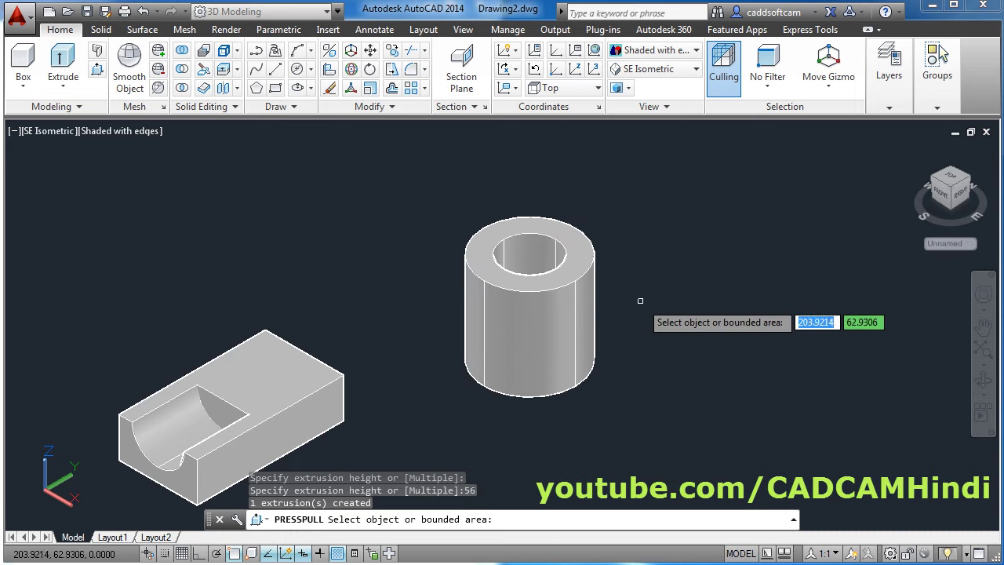
{"action": "scroll", "coordinate": [566, 280], "scroll_direction": "up", "scroll_amount": 2}
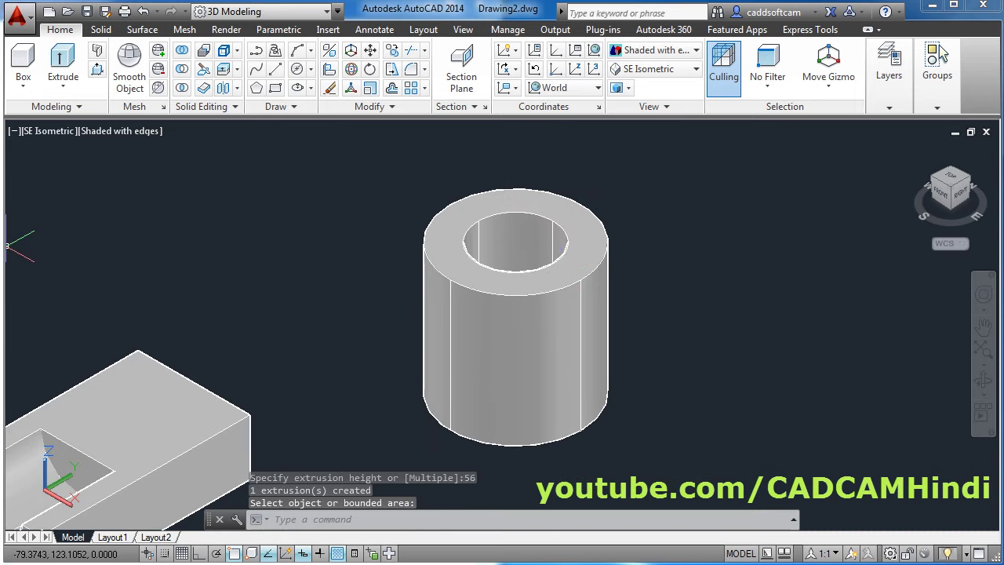
{"action": "key", "text": "alt+Tab"}
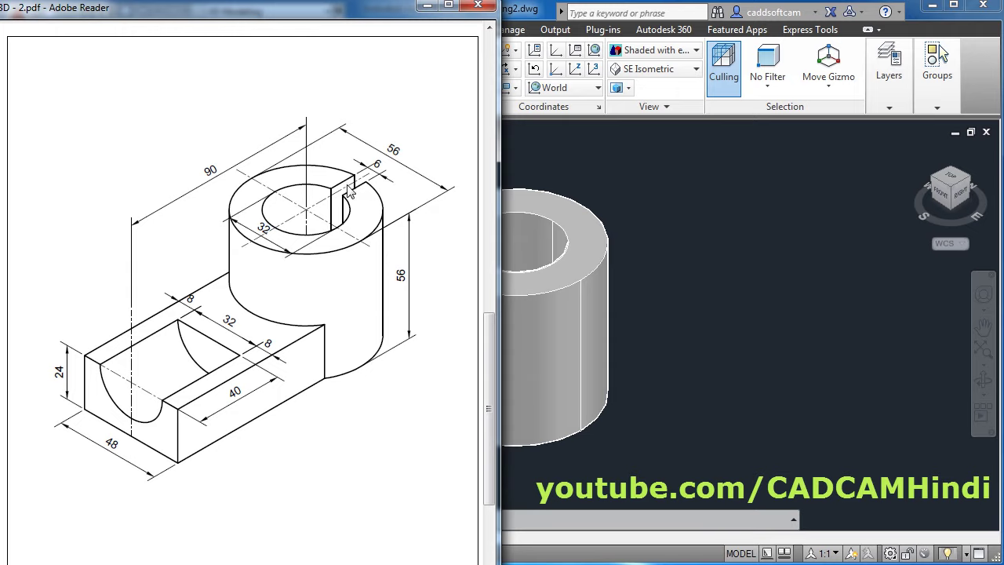
Draw a guide line from the top circle's centre out past the cylinder, upper right.
{"action": "left_click", "coordinate": [603, 157]}
{"action": "scroll", "coordinate": [620, 188], "scroll_direction": "up", "scroll_amount": 2}
{"action": "scroll", "coordinate": [643, 226], "scroll_direction": "up", "scroll_amount": 2}
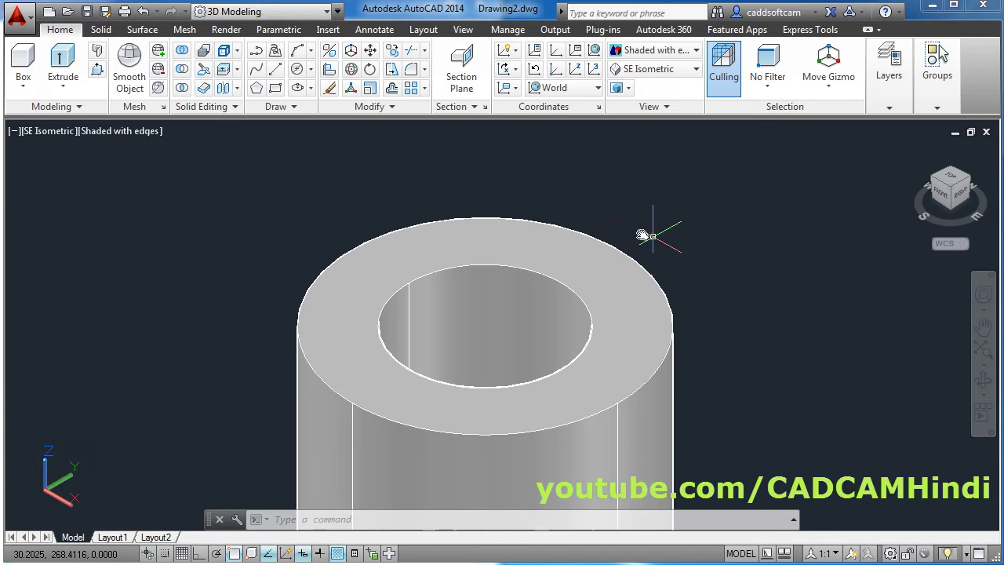
{"action": "scroll", "coordinate": [435, 289], "scroll_direction": "up", "scroll_amount": 2}
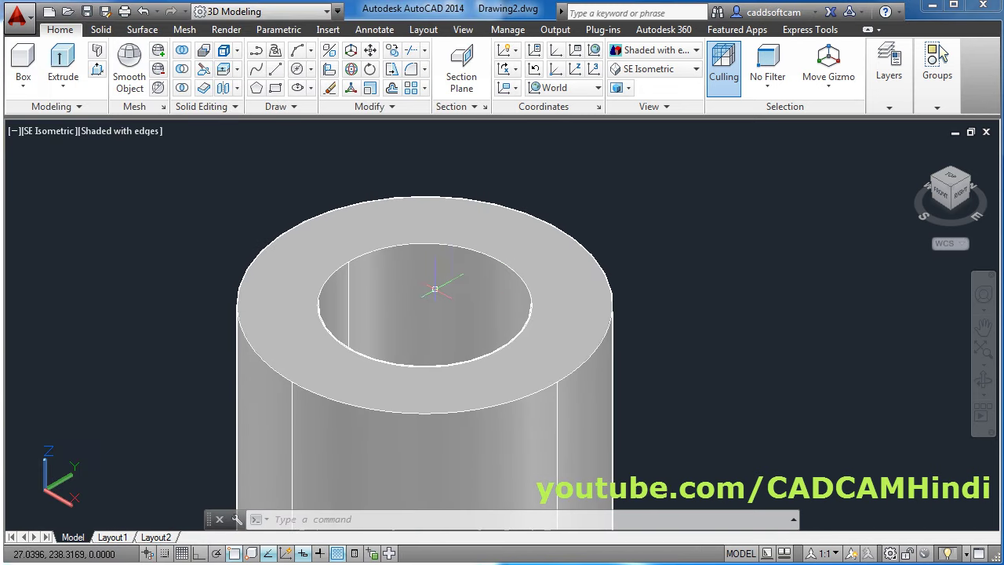
{"action": "left_click", "coordinate": [276, 69]}
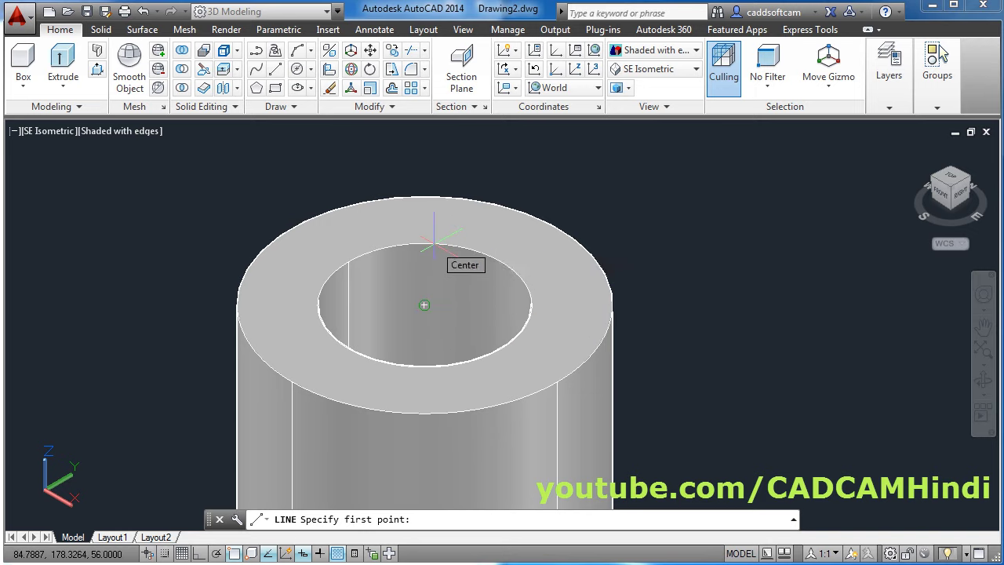
{"action": "left_click", "coordinate": [424, 304]}
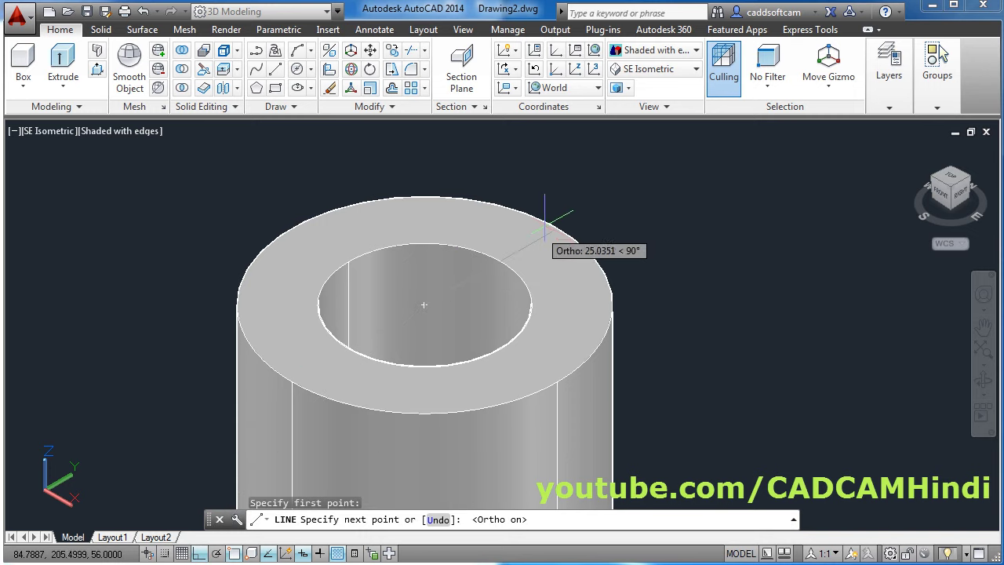
{"action": "left_click", "coordinate": [632, 193]}
{"action": "key", "text": "Return"}
Offset the guide line 3 units to each side.
{"action": "scroll", "coordinate": [596, 157], "scroll_direction": "up", "scroll_amount": 2}
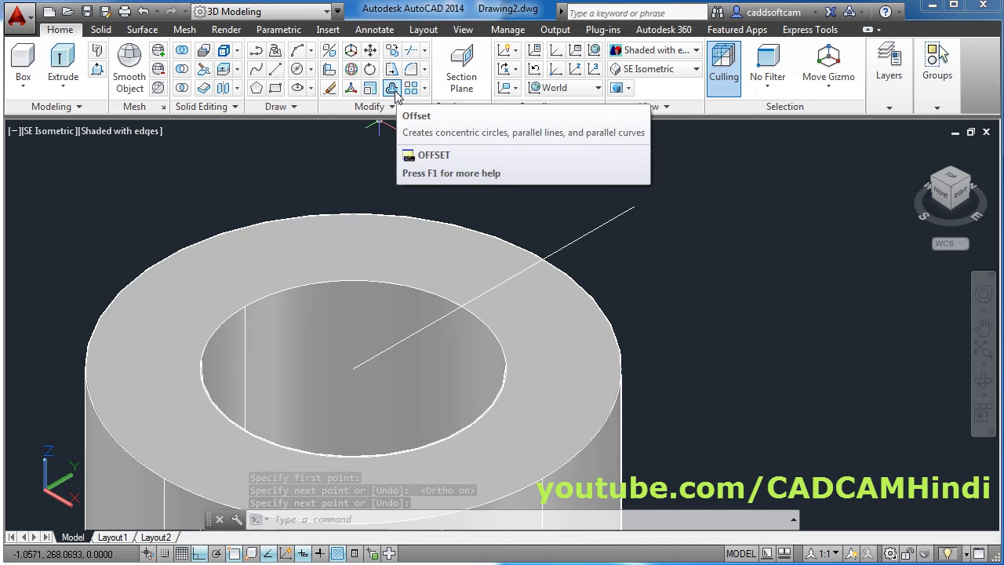
{"action": "left_click", "coordinate": [396, 91]}
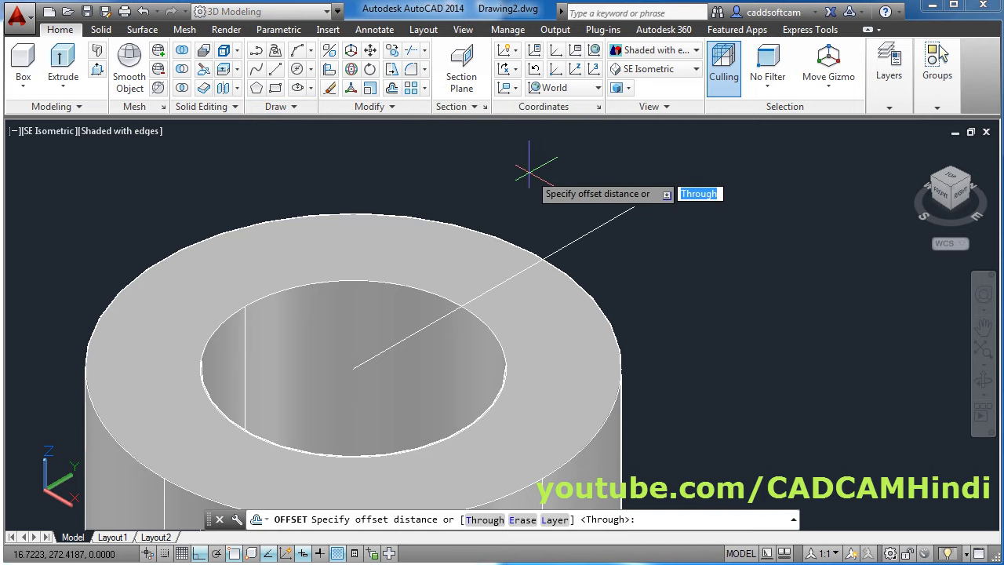
{"action": "type", "text": "3"}
{"action": "key", "text": "Return"}
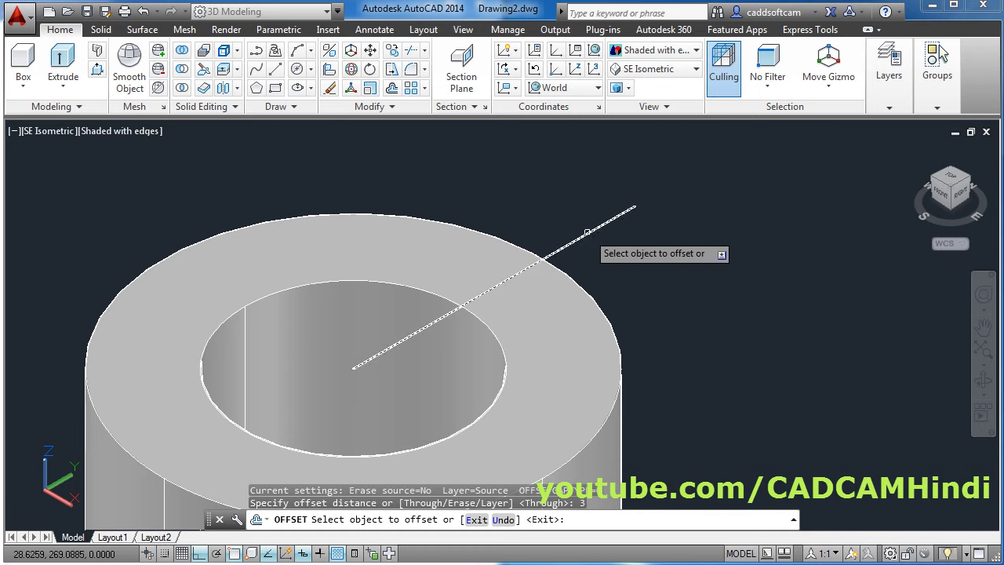
{"action": "left_click", "coordinate": [586, 232]}
{"action": "left_click", "coordinate": [530, 202]}
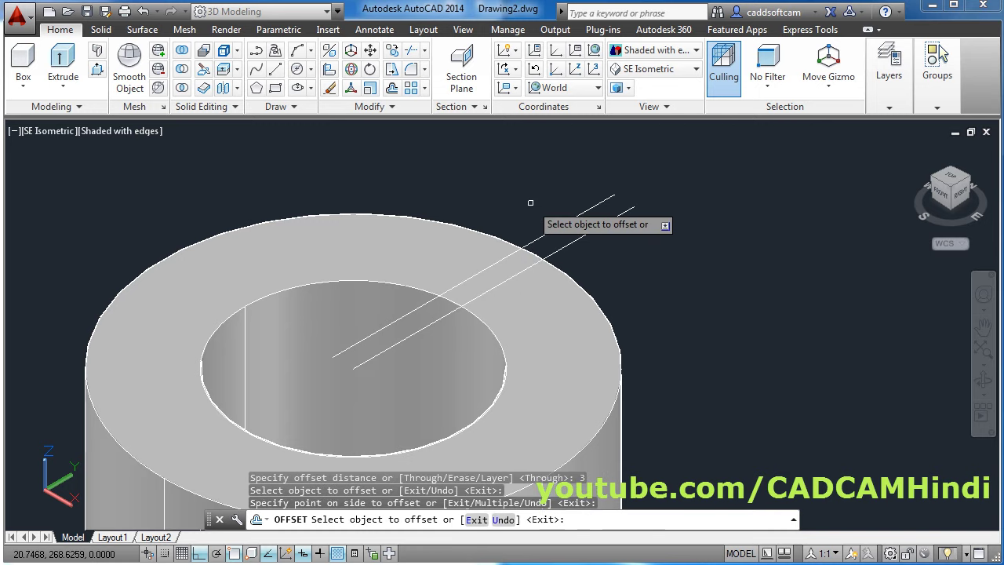
{"action": "left_click", "coordinate": [594, 229]}
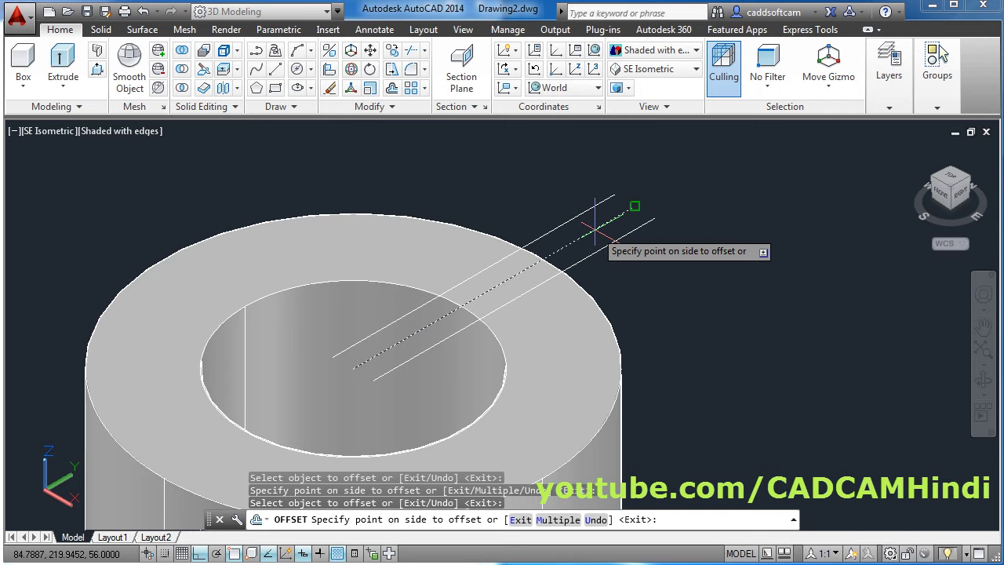
{"action": "left_click", "coordinate": [655, 284]}
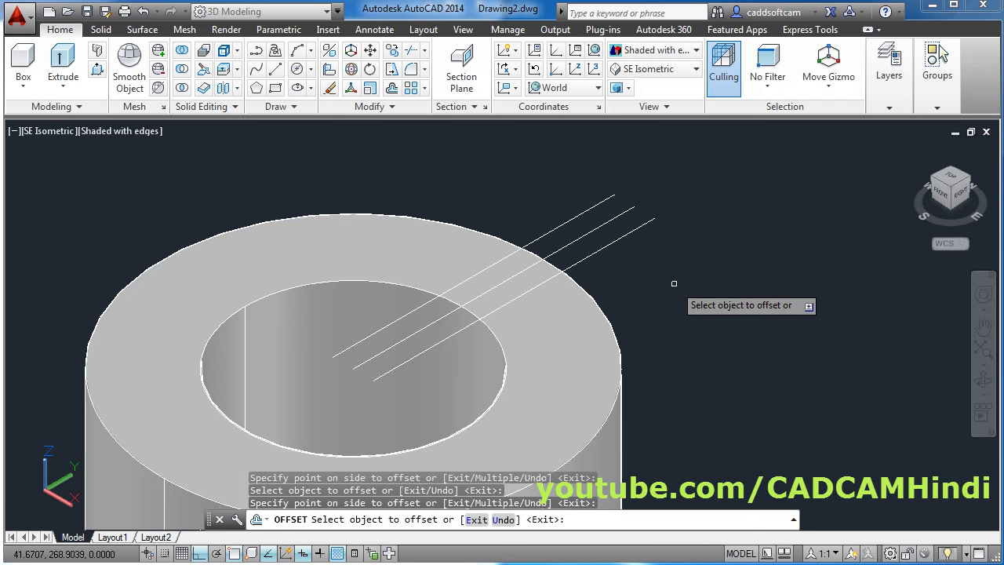
{"action": "key", "text": "Escape"}
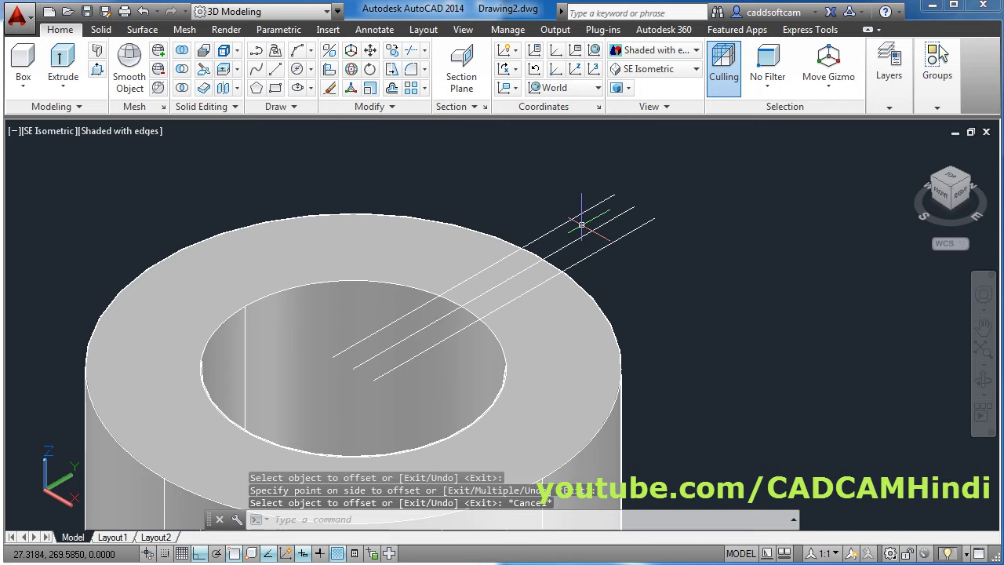
Erase the middle guide line, leaving the two parallel slit edges.
{"action": "scroll", "coordinate": [581, 225], "scroll_direction": "up", "scroll_amount": 2}
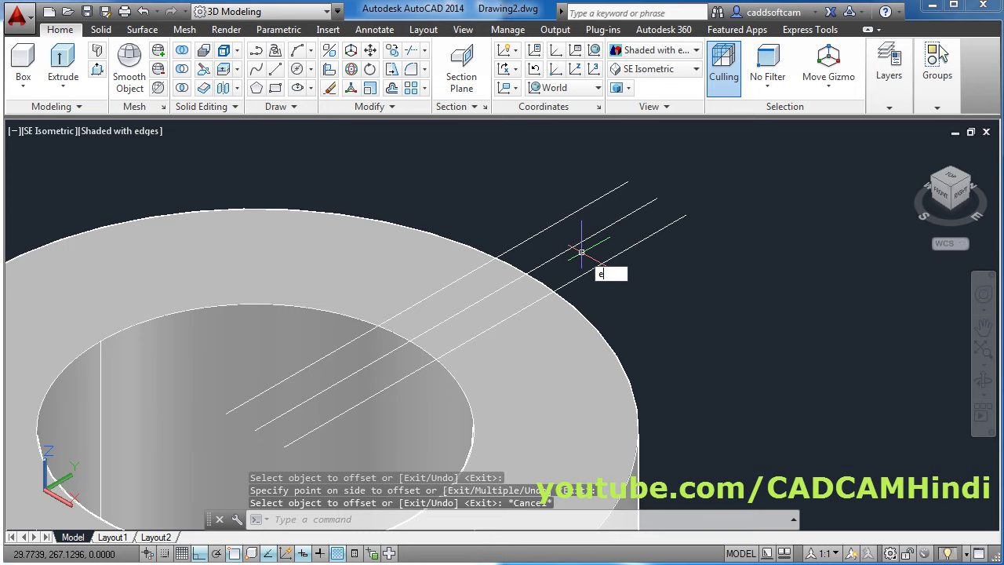
{"action": "key", "text": "Return"}
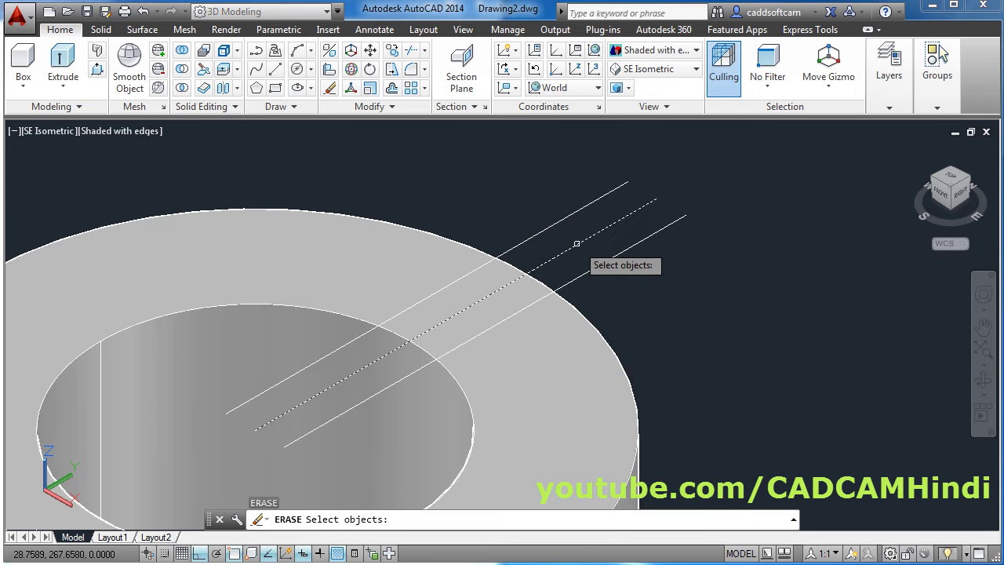
{"action": "left_click", "coordinate": [577, 244]}
{"action": "key", "text": "Return"}
{"action": "scroll", "coordinate": [721, 263], "scroll_direction": "down", "scroll_amount": 2}
{"action": "scroll", "coordinate": [717, 258], "scroll_direction": "down", "scroll_amount": 2}
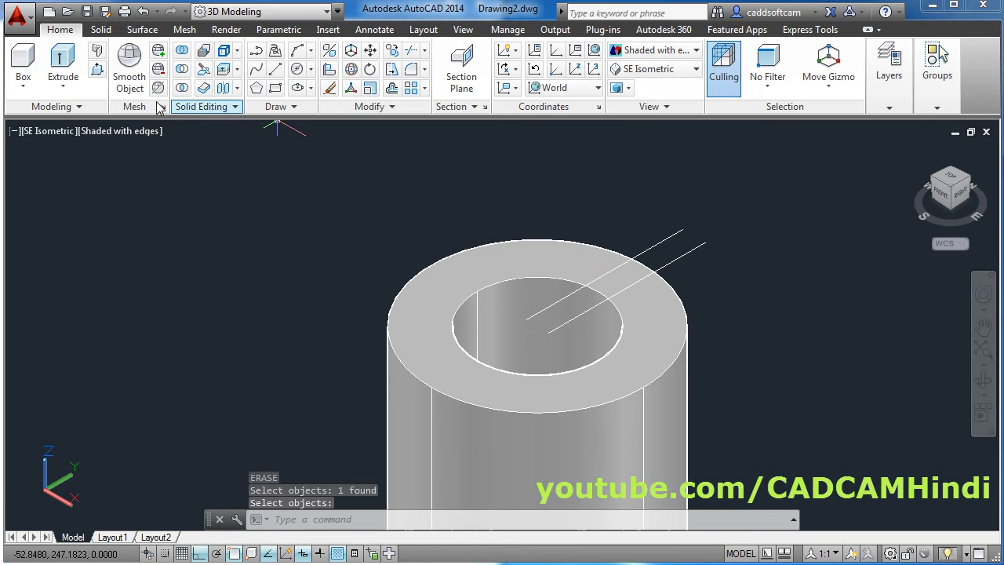
Press-pull the strip between the lines down through the whole cylinder wall.
{"action": "left_click", "coordinate": [98, 70]}
{"action": "scroll", "coordinate": [708, 256], "scroll_direction": "up", "scroll_amount": 2}
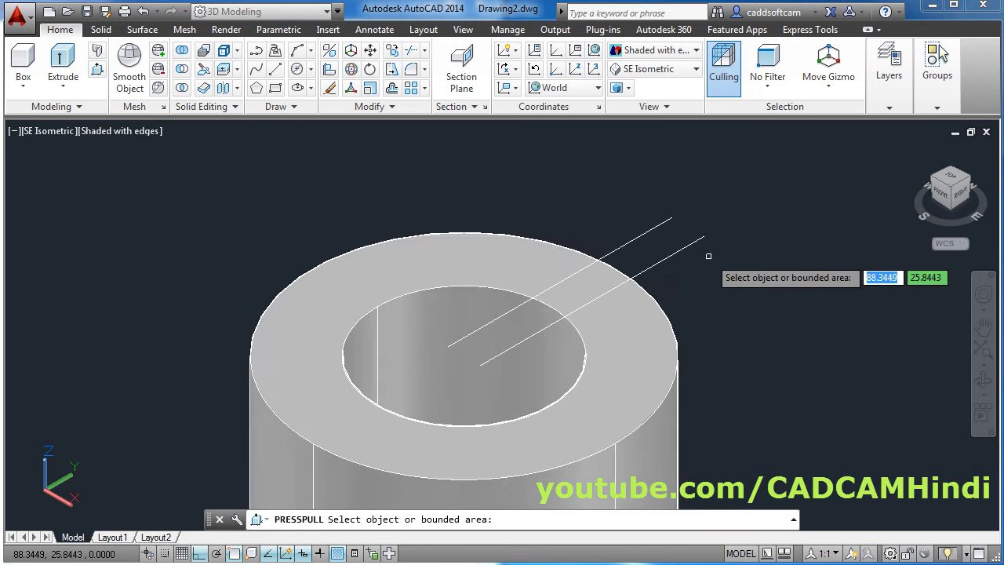
{"action": "left_click", "coordinate": [584, 289]}
{"action": "scroll", "coordinate": [581, 267], "scroll_direction": "down", "scroll_amount": 4}
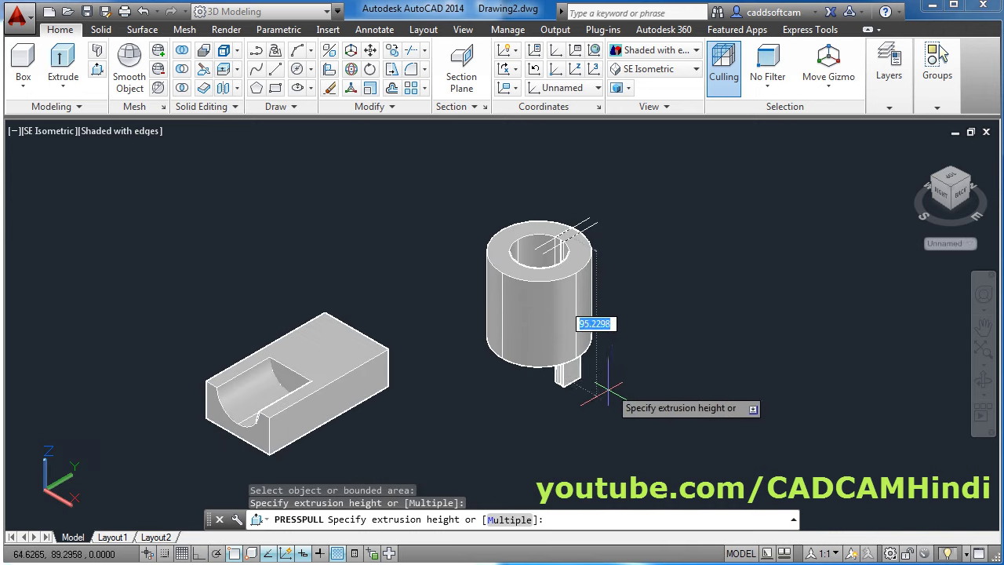
{"action": "left_click", "coordinate": [601, 455]}
{"action": "scroll", "coordinate": [615, 192], "scroll_direction": "up", "scroll_amount": 2}
{"action": "scroll", "coordinate": [577, 246], "scroll_direction": "down", "scroll_amount": 1}
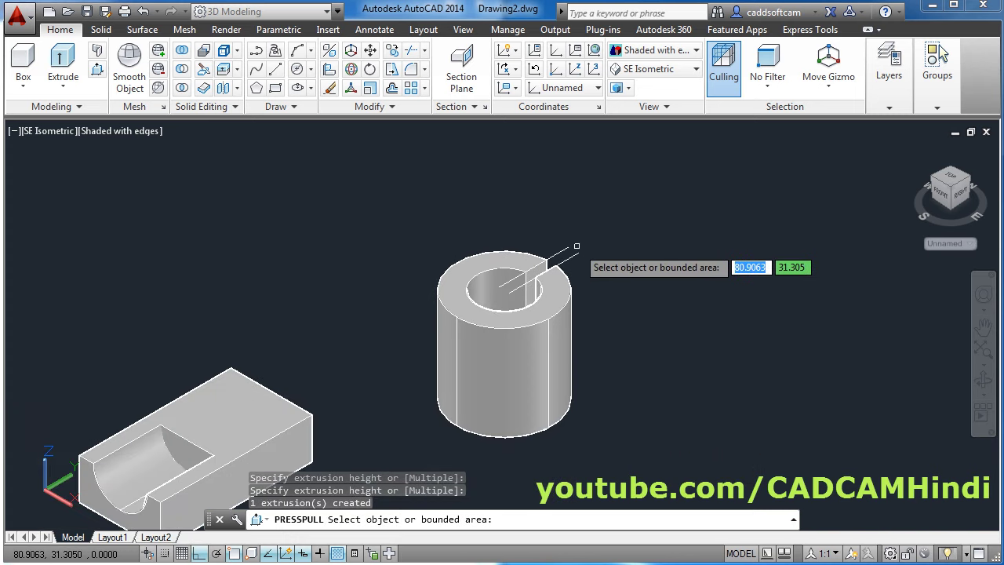
{"action": "key", "text": "Return"}
{"action": "scroll", "coordinate": [575, 236], "scroll_direction": "up", "scroll_amount": 1}
{"action": "type", "text": "E"}
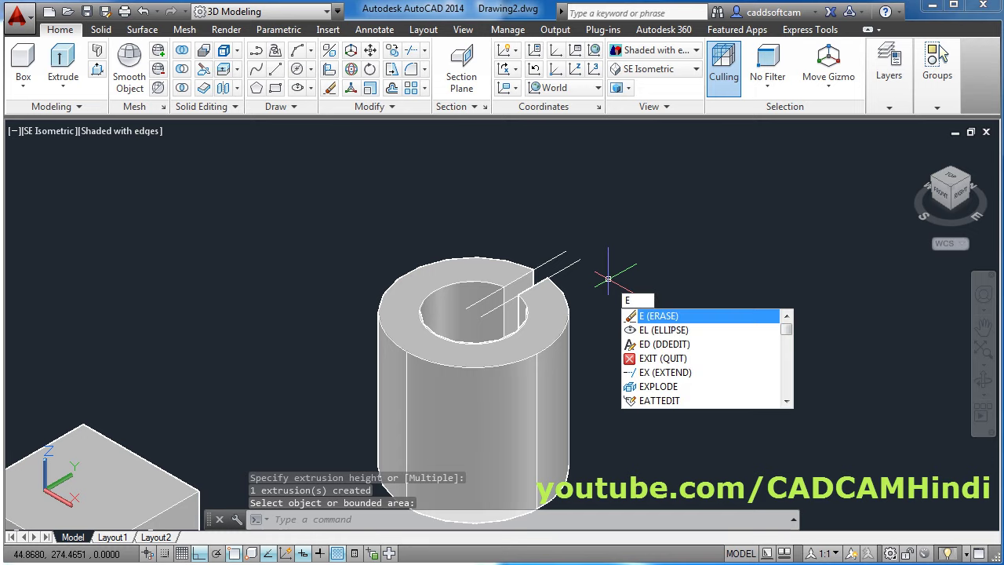
Erase the two slit guide lines.
{"action": "key", "text": "Return"}
{"action": "left_click", "coordinate": [562, 269]}
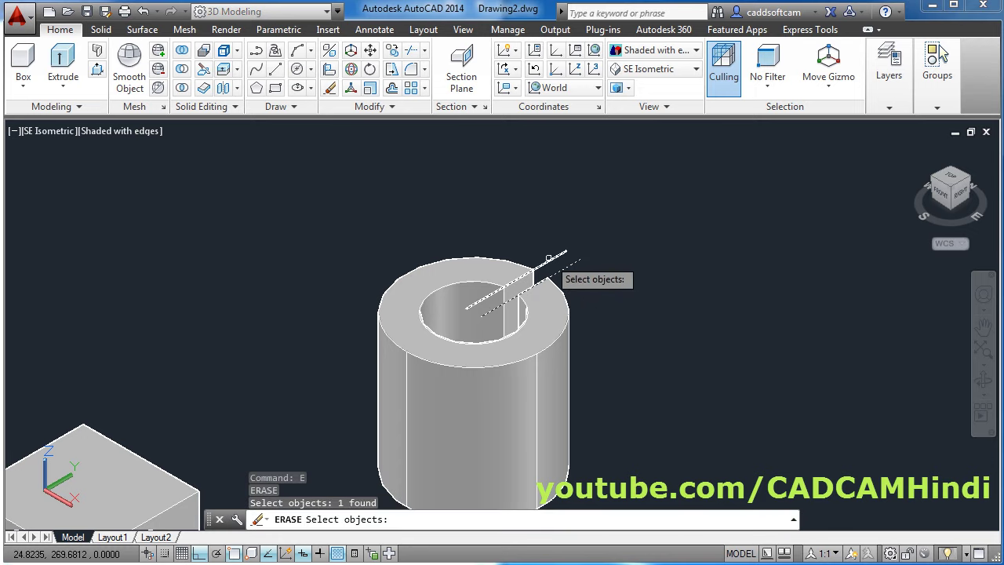
{"action": "left_click", "coordinate": [548, 258]}
{"action": "key", "text": "Return"}
{"action": "scroll", "coordinate": [557, 164], "scroll_direction": "down", "scroll_amount": 2}
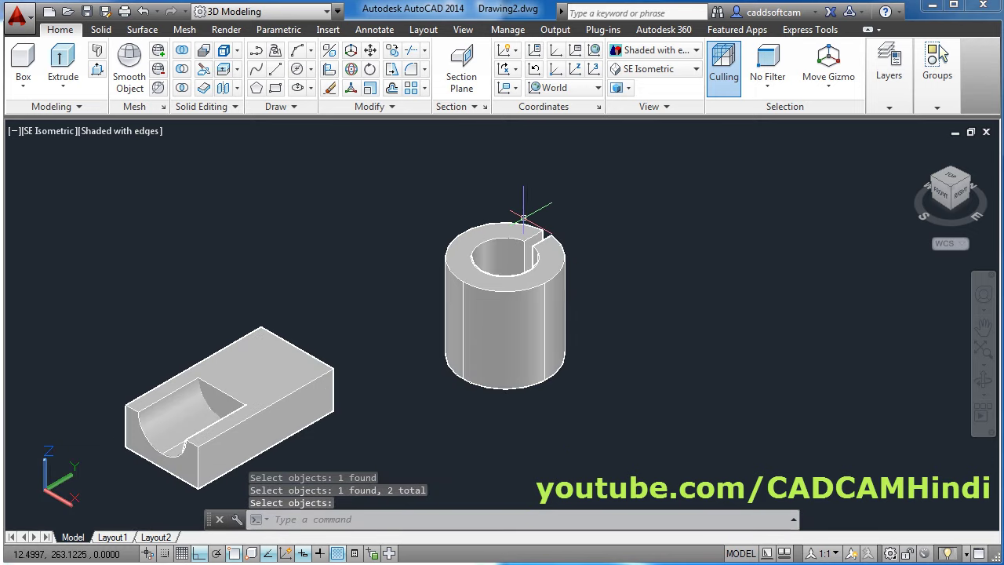
Erase the two leftover pieces in the slit gap and return to an isometric view.
{"action": "mouse_move", "coordinate": [530, 189]}
{"action": "middle_mouse_down", "text": "shift"}
{"action": "mouse_move", "coordinate": [513, 301]}
{"action": "mouse_move", "coordinate": [525, 309]}
{"action": "middle_mouse_up", "text": "shift"}
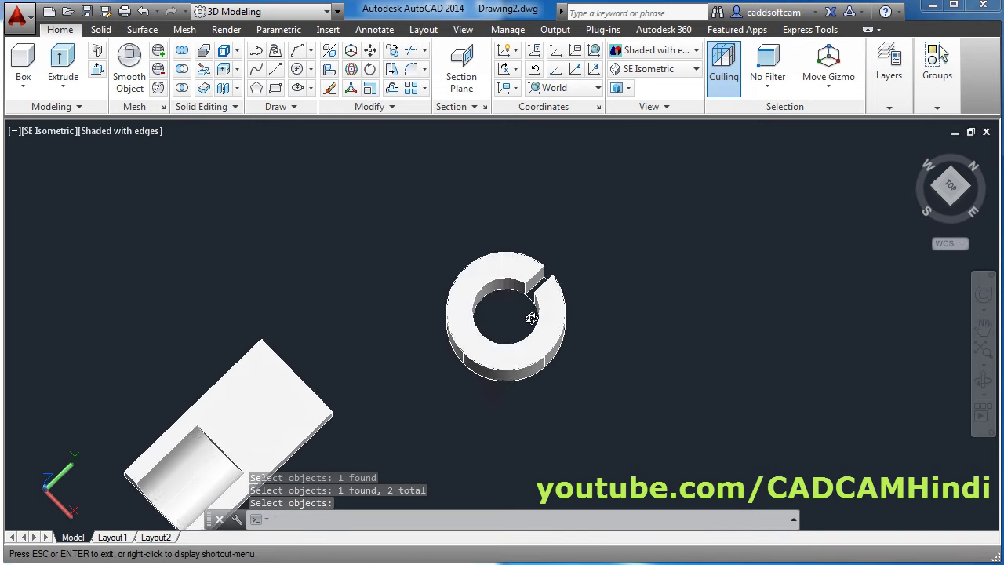
{"action": "scroll", "coordinate": [546, 291], "scroll_direction": "up", "scroll_amount": 4}
{"action": "type", "text": "E"}
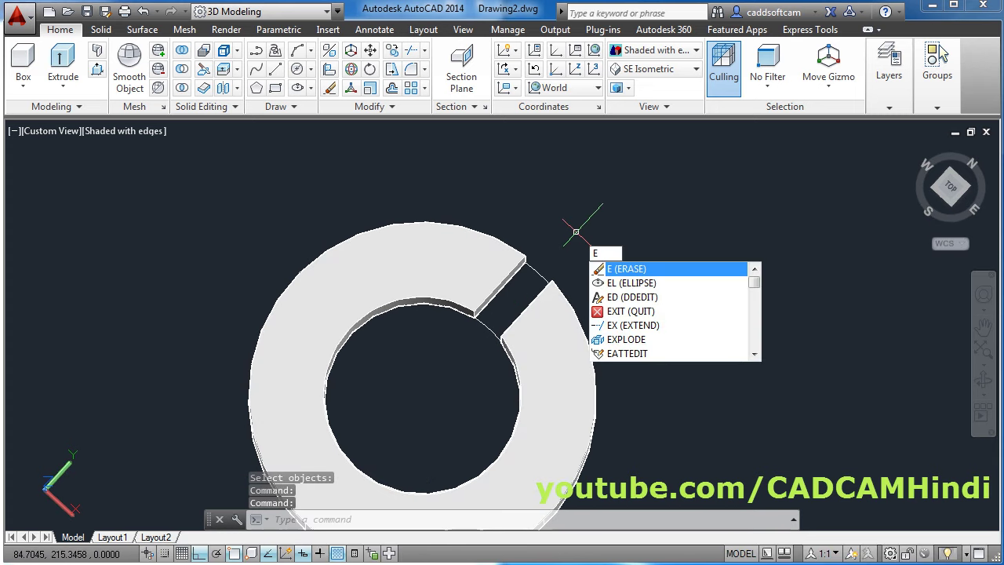
{"action": "key", "text": "Return"}
{"action": "left_click", "coordinate": [538, 274]}
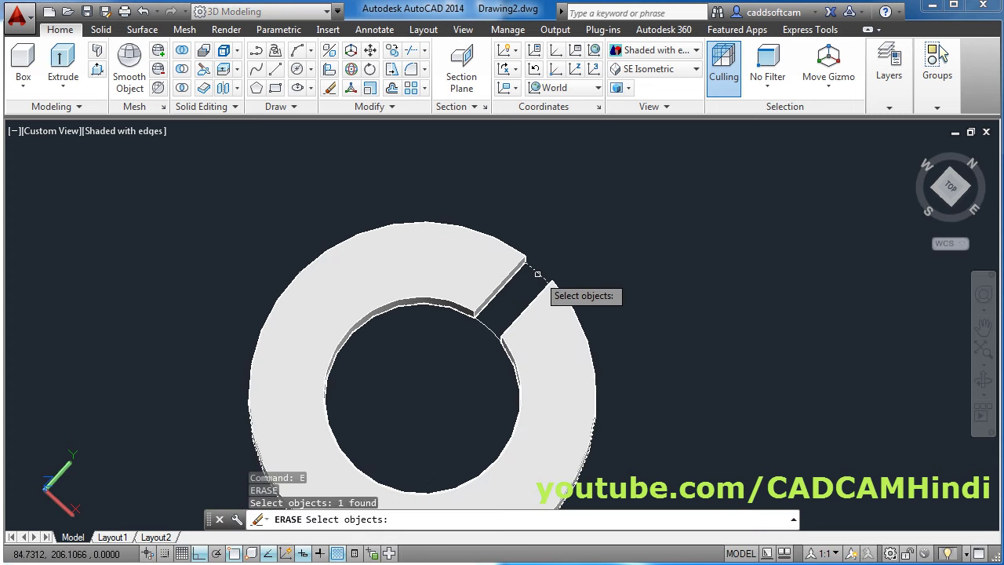
{"action": "left_click", "coordinate": [488, 328]}
{"action": "key", "text": "Return"}
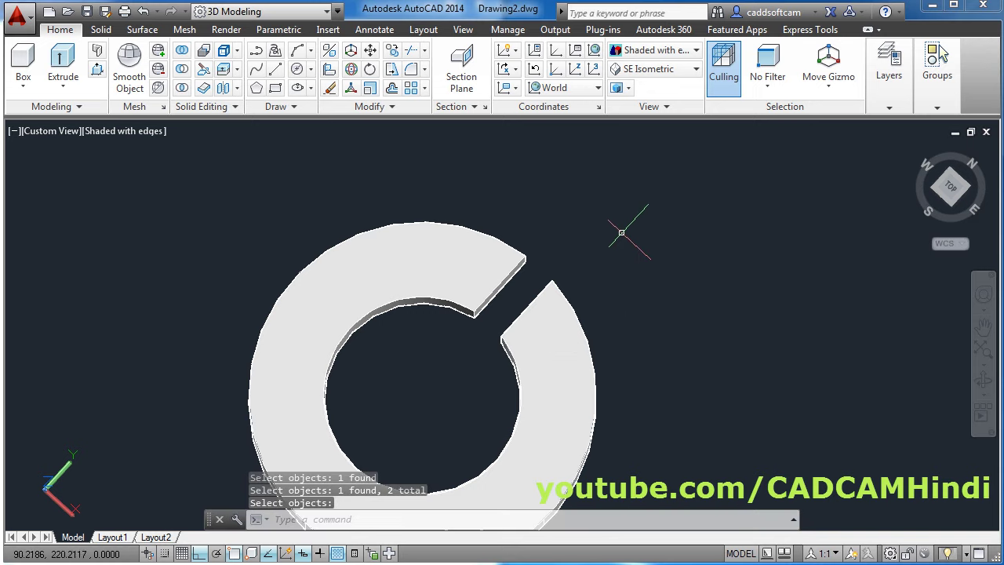
{"action": "scroll", "coordinate": [636, 229], "scroll_direction": "down", "scroll_amount": 3}
{"action": "mouse_move", "coordinate": [440, 364]}
{"action": "middle_mouse_down", "text": "shift"}
{"action": "mouse_move", "coordinate": [433, 298]}
{"action": "mouse_move", "coordinate": [413, 320]}
{"action": "mouse_move", "coordinate": [428, 291]}
{"action": "mouse_move", "coordinate": [531, 314]}
{"action": "middle_mouse_up", "text": "shift"}
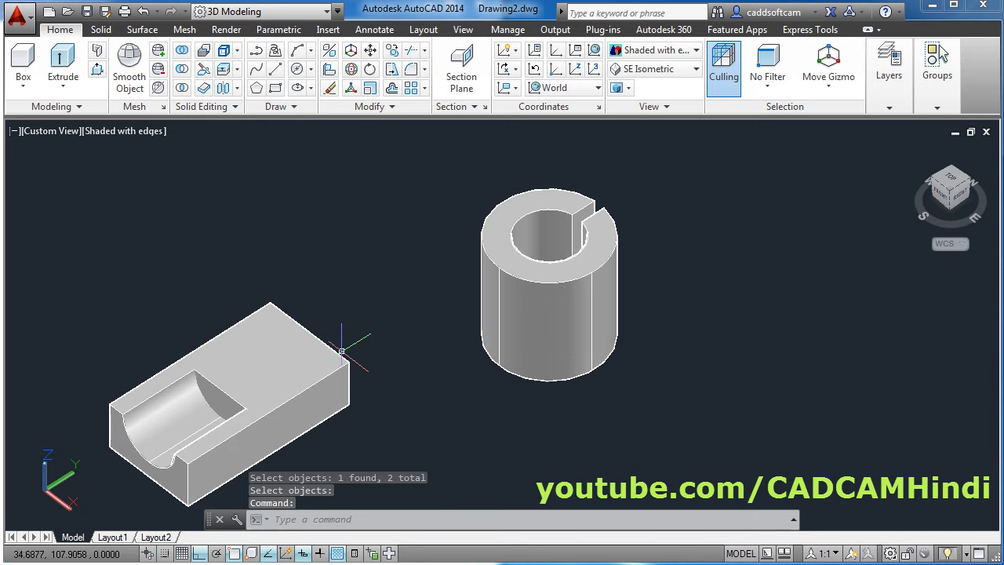
Switch the visual style to 2D Wireframe.
{"action": "left_click", "coordinate": [651, 50]}
{"action": "left_click", "coordinate": [641, 87]}
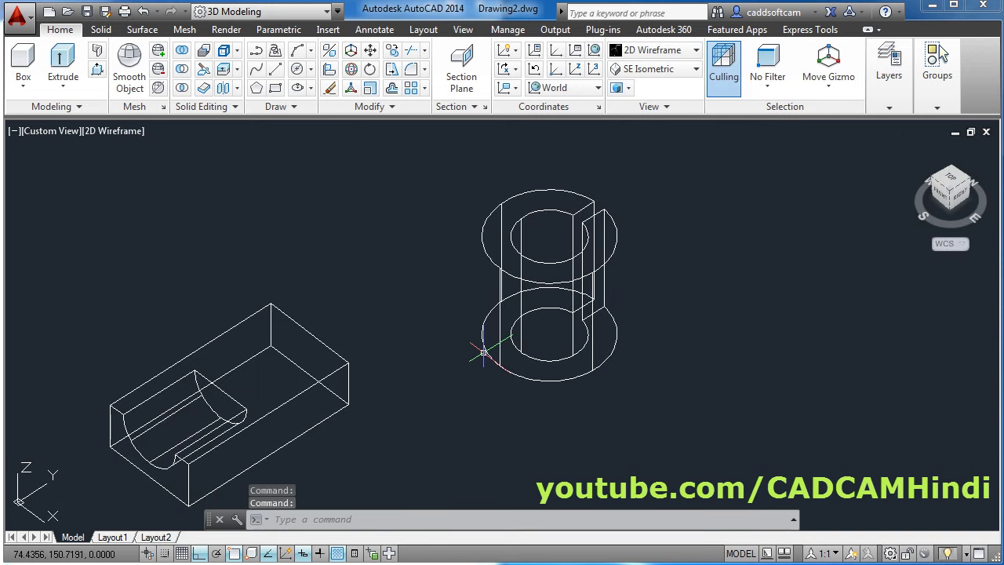
{"action": "scroll", "coordinate": [476, 352], "scroll_direction": "up", "scroll_amount": 2}
{"action": "middle_click_drag", "start_coordinate": [475, 352], "coordinate": [558, 375]}
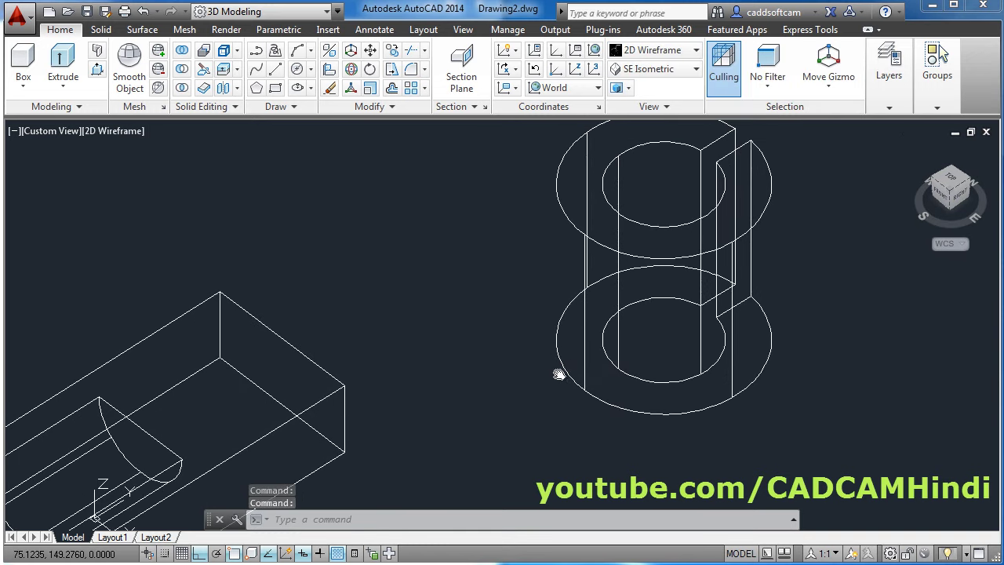
Move the slit cylinder from its base centre to the block edge's midpoint, with Ortho off.
{"action": "left_click", "coordinate": [372, 52]}
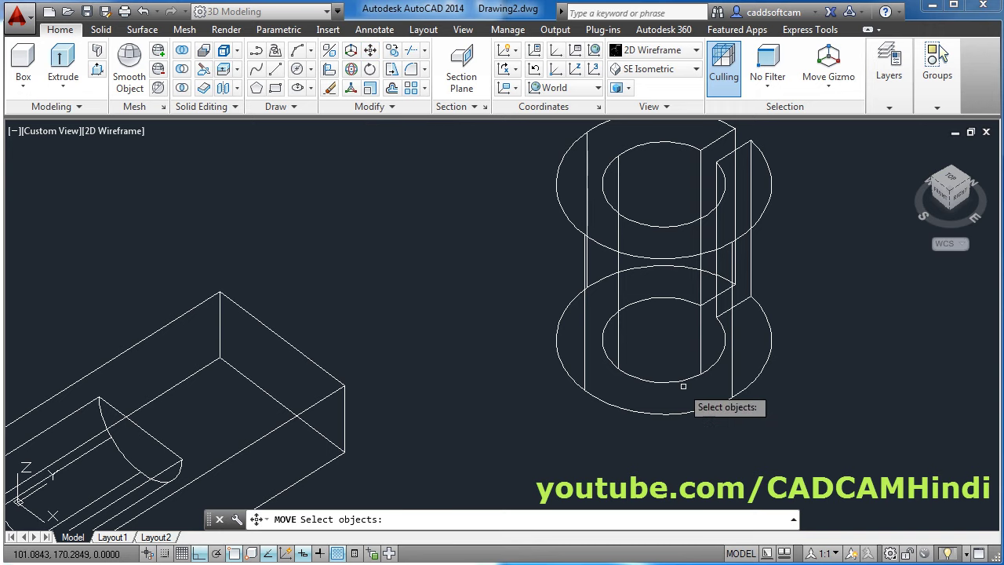
{"action": "left_click", "coordinate": [702, 340]}
{"action": "key", "text": "Return"}
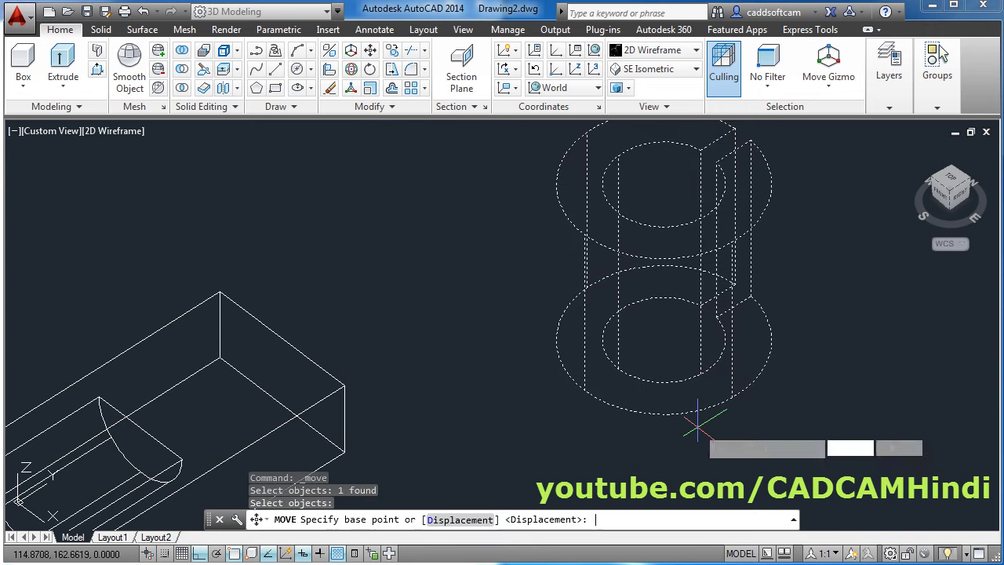
{"action": "left_click", "coordinate": [663, 340]}
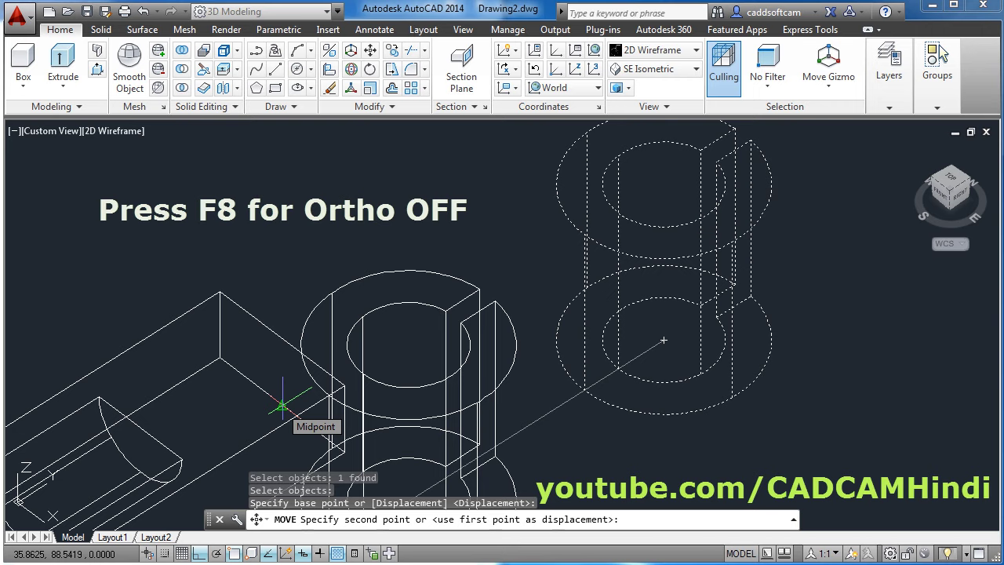
{"action": "key", "text": "F8"}
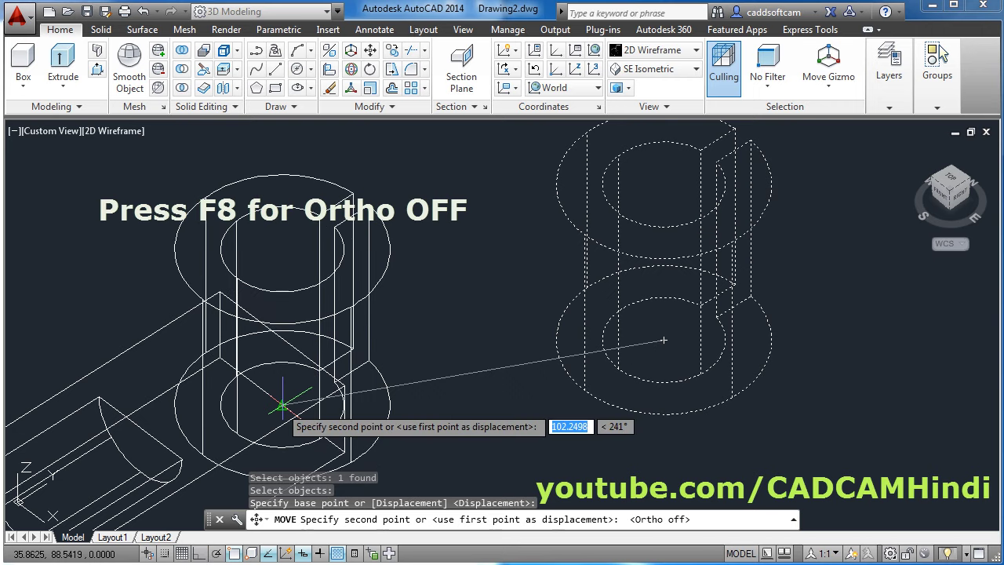
{"action": "left_click", "coordinate": [283, 406]}
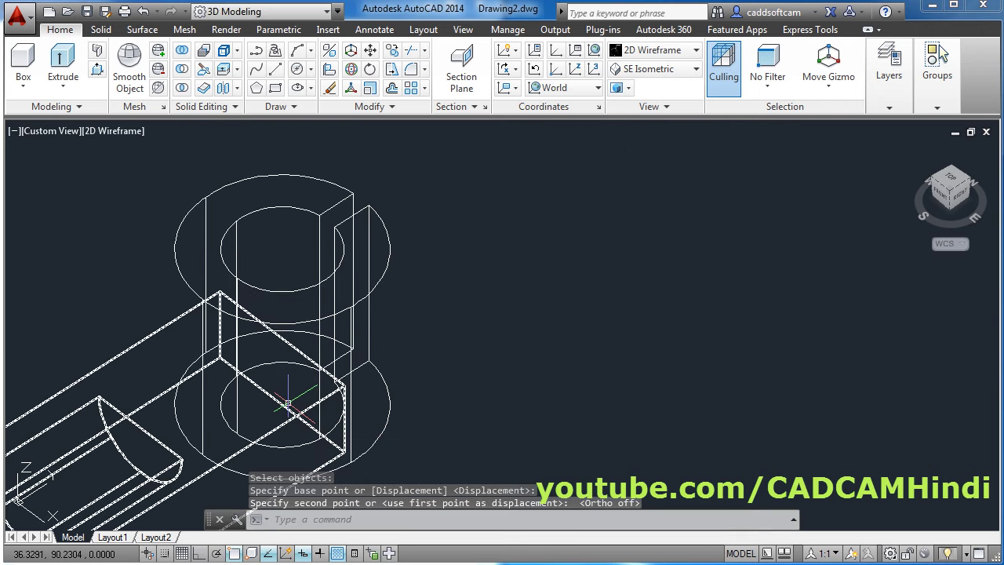
{"action": "scroll", "coordinate": [569, 251], "scroll_direction": "down", "scroll_amount": 3}
{"action": "mouse_move", "coordinate": [534, 354]}
{"action": "middle_mouse_down"}
{"action": "mouse_move", "coordinate": [523, 376]}
{"action": "mouse_move", "coordinate": [568, 359]}
{"action": "middle_mouse_up"}
{"action": "left_click", "coordinate": [658, 52]}
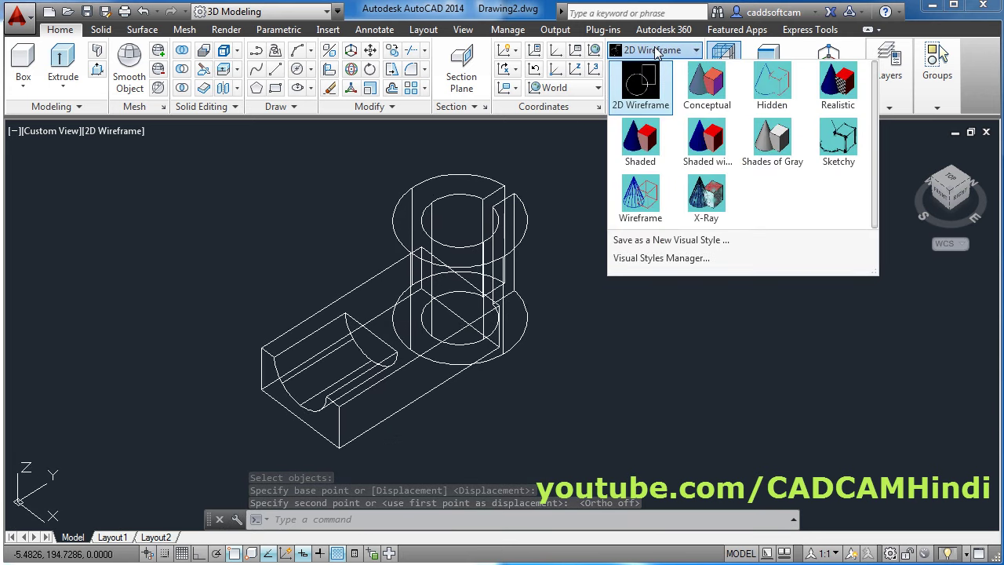
Switch to the Shaded with Edges visual style and orbit toward a top-down angle.
{"action": "left_click", "coordinate": [712, 144]}
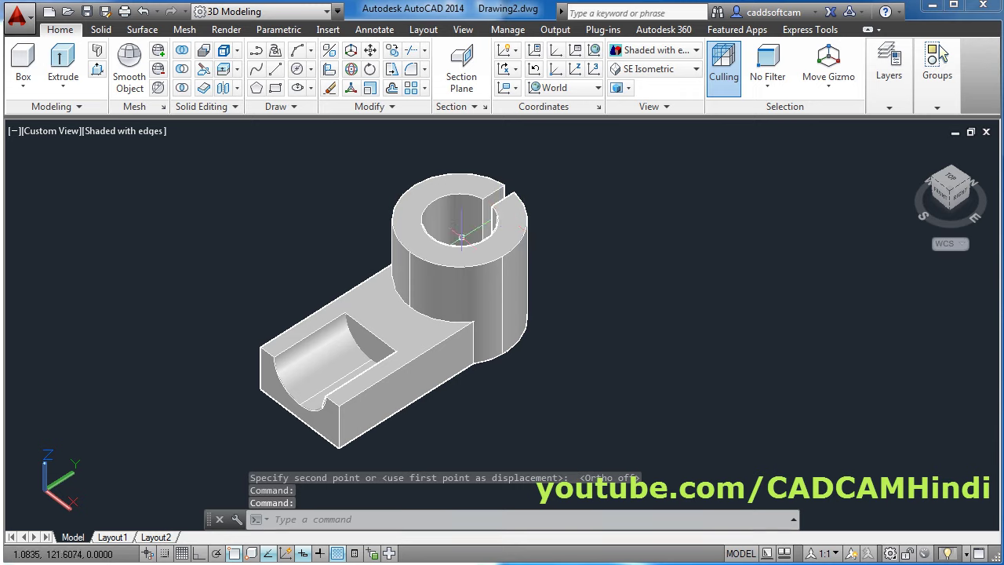
{"action": "middle_click_drag", "start_coordinate": [346, 302], "coordinate": [455, 336], "text": "shift"}
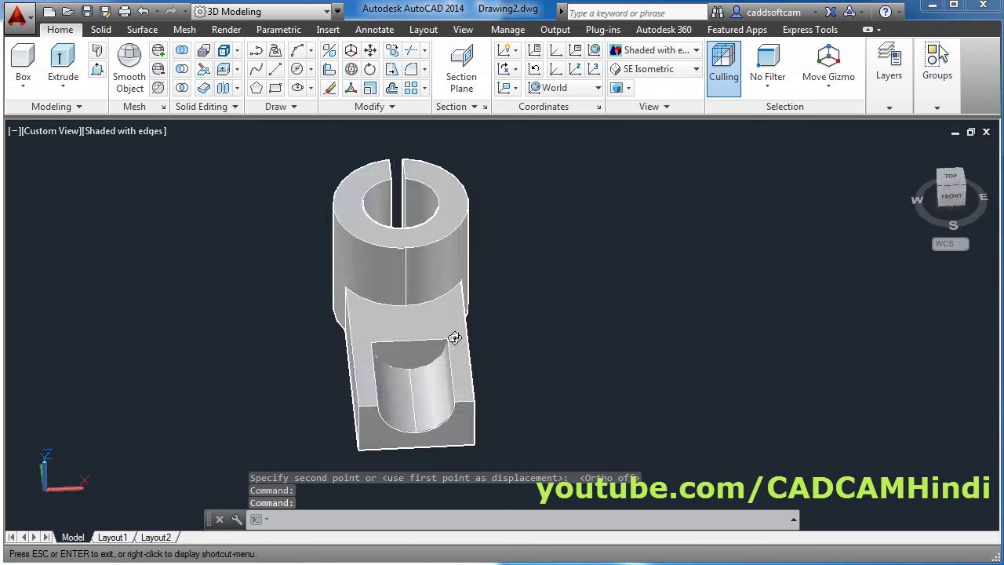
{"action": "mouse_move", "coordinate": [463, 264]}
{"action": "middle_mouse_down", "text": "shift"}
{"action": "mouse_move", "coordinate": [449, 284]}
{"action": "mouse_move", "coordinate": [453, 260]}
{"action": "mouse_move", "coordinate": [400, 226]}
{"action": "middle_mouse_up", "text": "shift"}
{"action": "scroll", "coordinate": [472, 267], "scroll_direction": "up", "scroll_amount": 2}
{"action": "scroll", "coordinate": [463, 256], "scroll_direction": "up", "scroll_amount": 2}
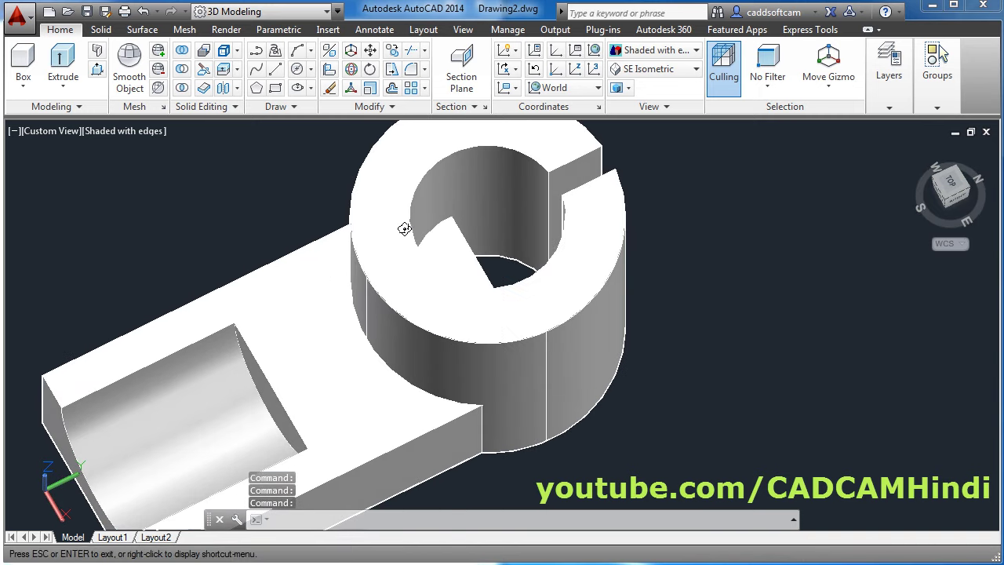
{"action": "scroll", "coordinate": [439, 224], "scroll_direction": "down", "scroll_amount": 2}
{"action": "scroll", "coordinate": [464, 259], "scroll_direction": "up", "scroll_amount": 2}
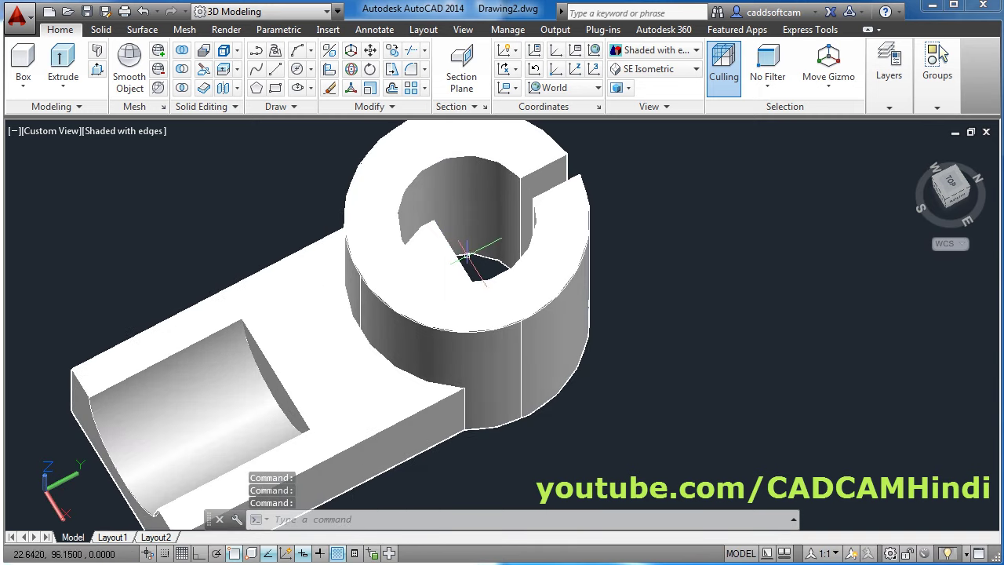
Press-pull one bounded area of the model into an added solid piece.
{"action": "left_click", "coordinate": [97, 70]}
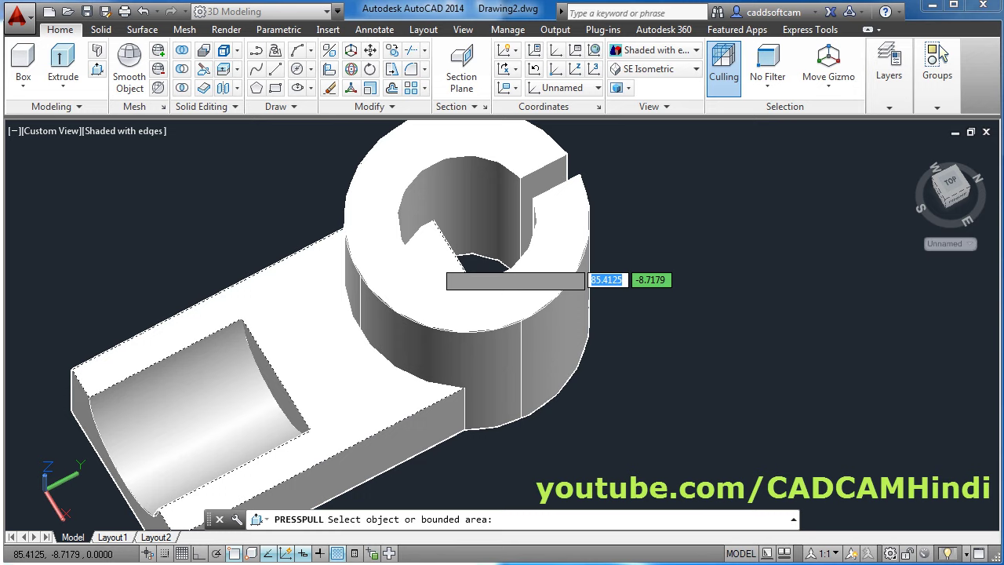
{"action": "middle_click_drag", "start_coordinate": [444, 269], "coordinate": [450, 243], "text": "shift"}
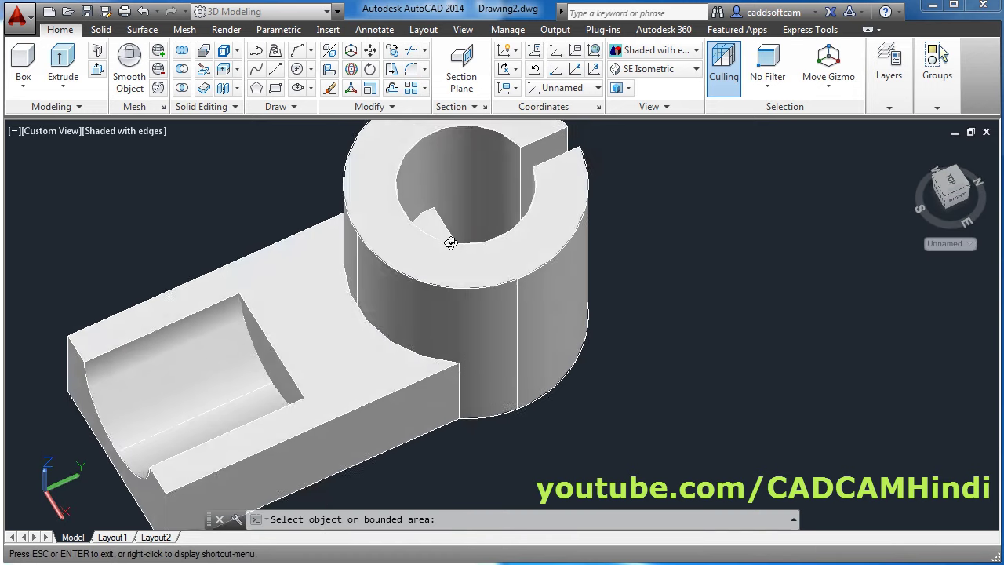
{"action": "left_click", "coordinate": [449, 263]}
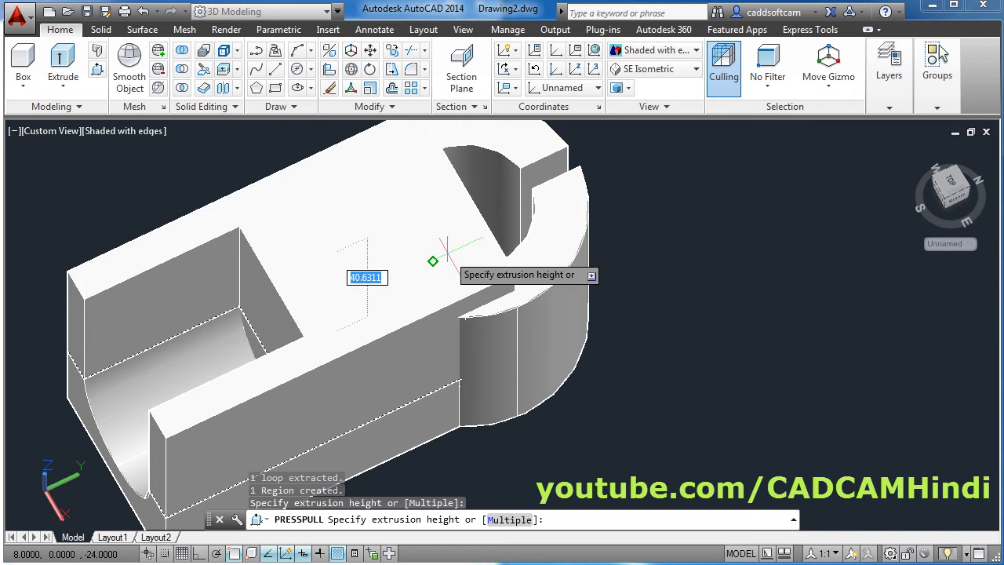
{"action": "left_click", "coordinate": [444, 294]}
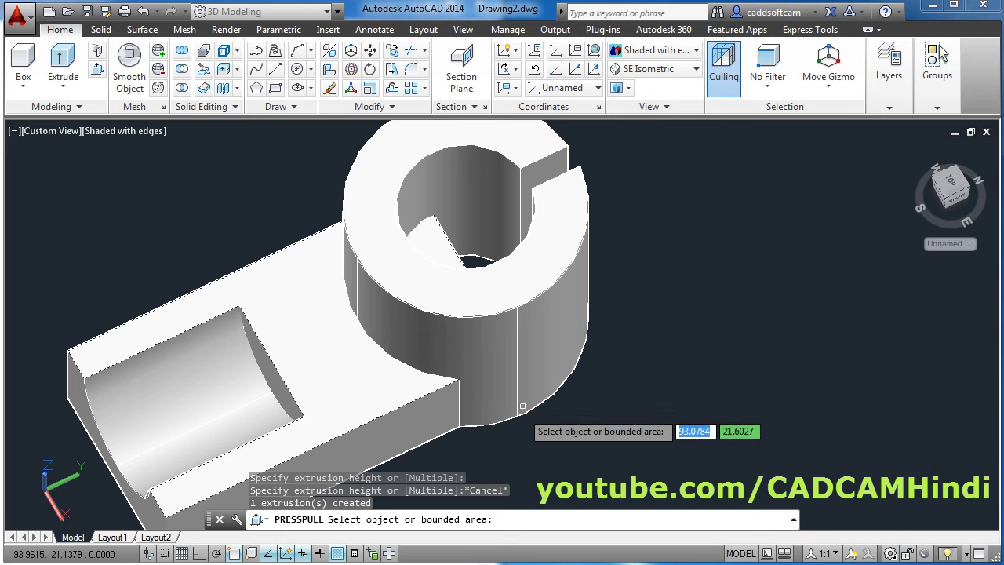
{"action": "key", "text": "Escape"}
{"action": "key", "text": "Escape"}
{"action": "middle_click_drag", "start_coordinate": [486, 300], "coordinate": [534, 314]}
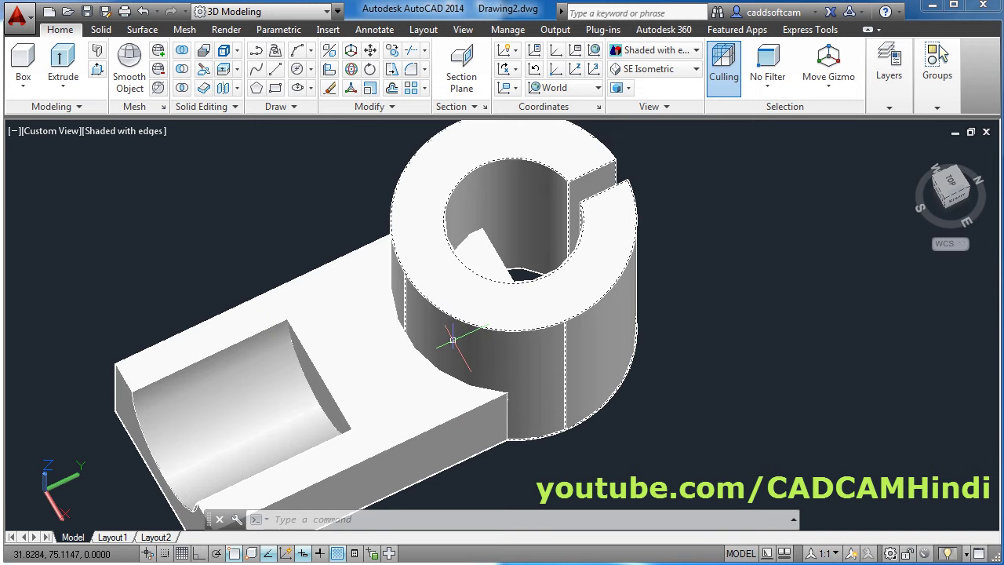
Union the channelled base block and the slit cylinder, then check the merged solid.
{"action": "left_click", "coordinate": [181, 50]}
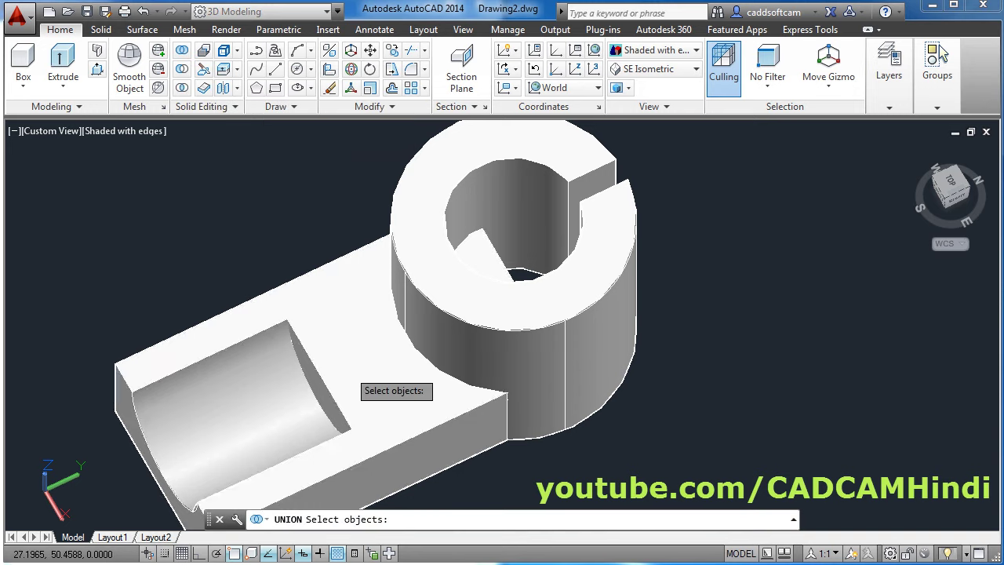
{"action": "left_click", "coordinate": [351, 368]}
{"action": "left_click", "coordinate": [466, 338]}
{"action": "key", "text": "Return"}
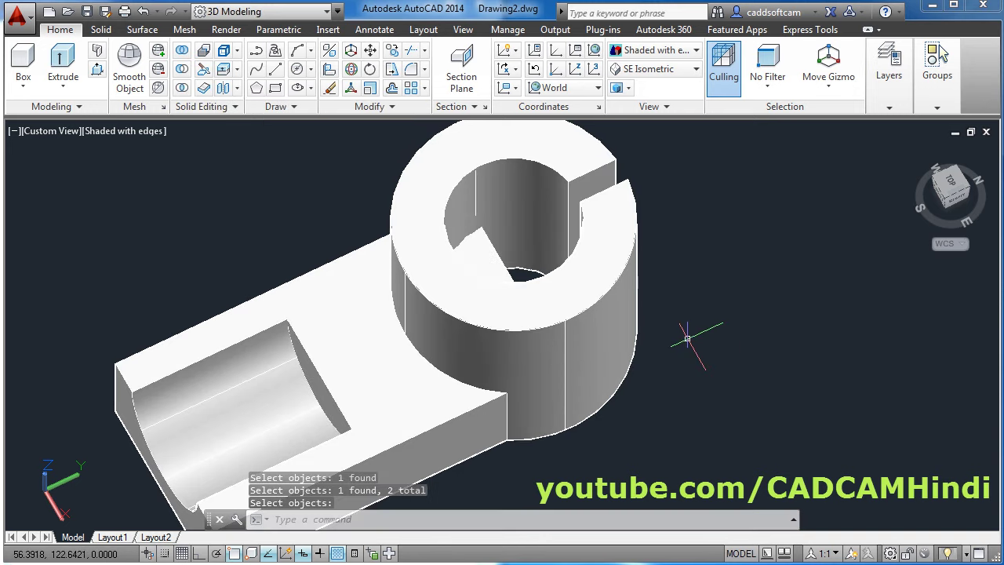
{"action": "left_click", "coordinate": [530, 292]}
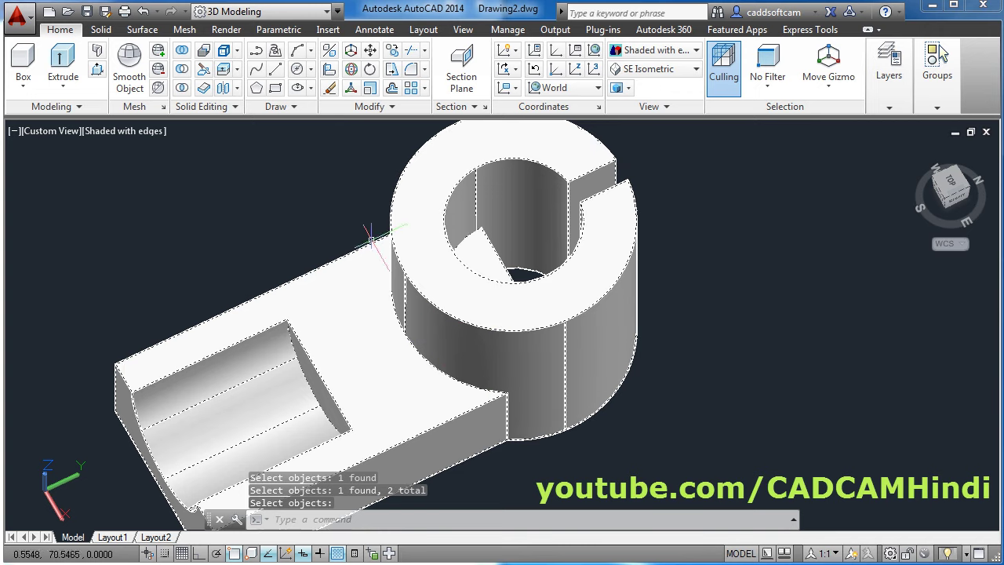
{"action": "mouse_move", "coordinate": [440, 180]}
{"action": "middle_mouse_down", "text": "shift"}
{"action": "mouse_move", "coordinate": [426, 227]}
{"action": "mouse_move", "coordinate": [426, 214]}
{"action": "middle_mouse_up", "text": "shift"}
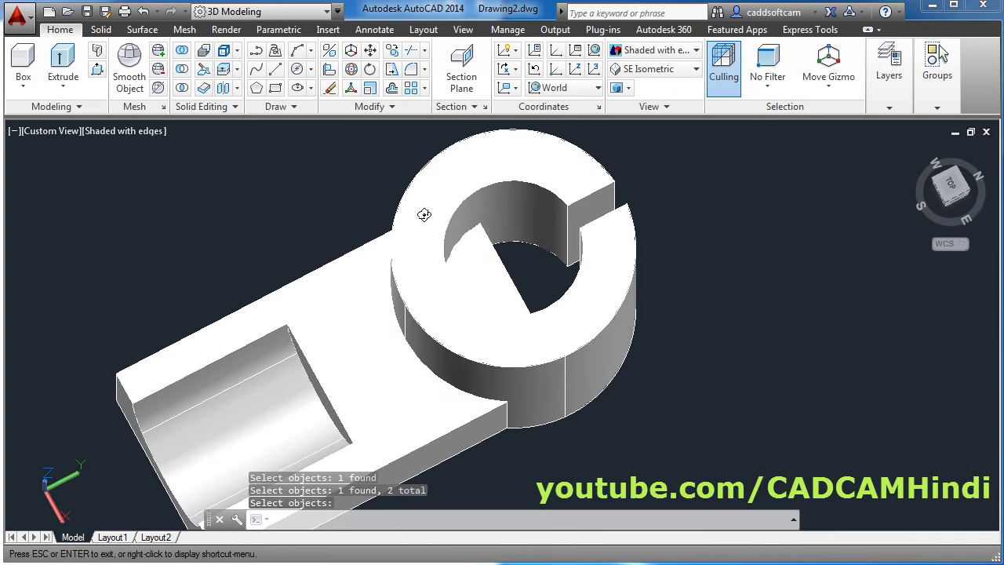
Press-pull the region inside the cylinder hole straight downward with Ortho on.
{"action": "left_click", "coordinate": [97, 70]}
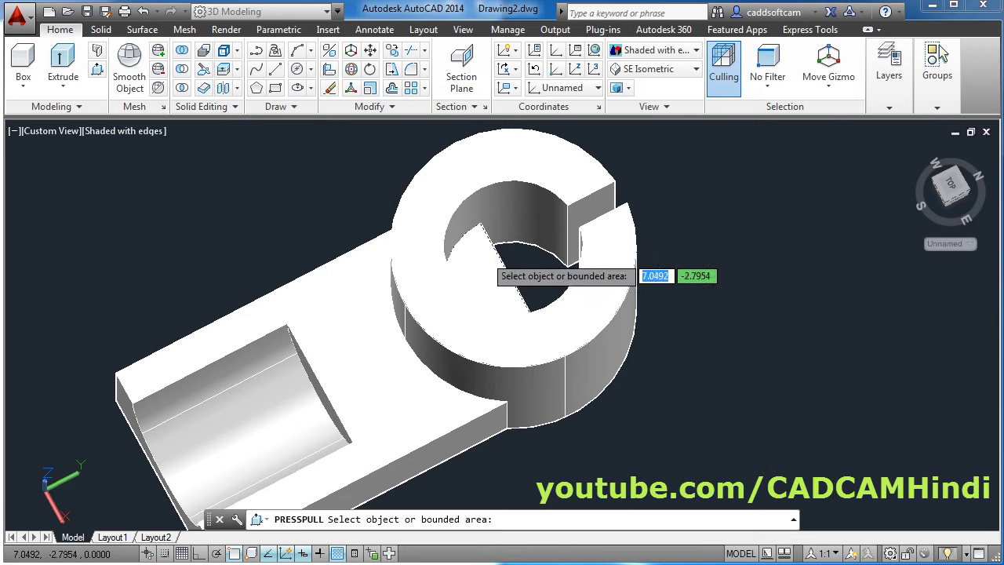
{"action": "middle_click_drag", "start_coordinate": [495, 270], "coordinate": [426, 287], "text": "shift"}
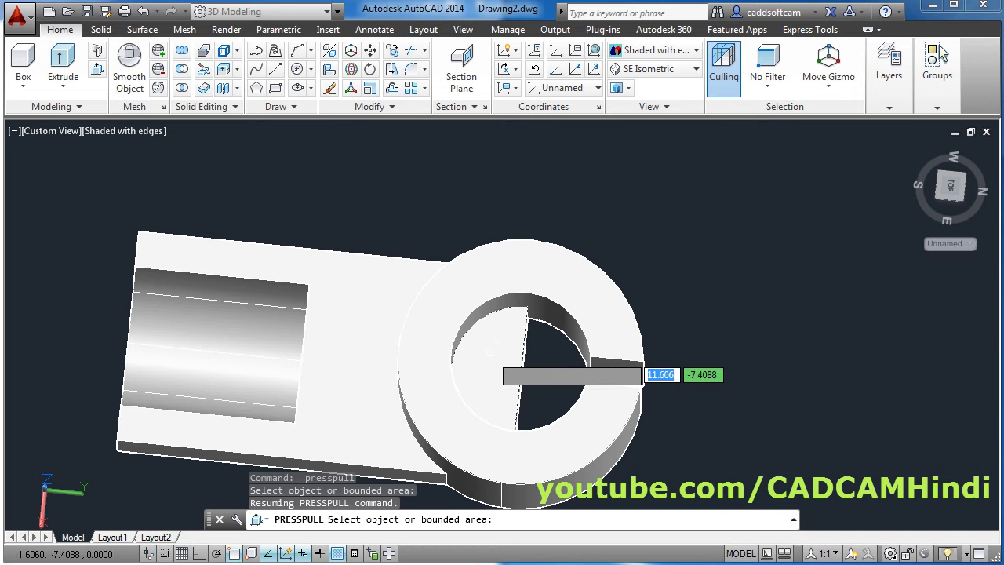
{"action": "left_click", "coordinate": [488, 351]}
{"action": "mouse_move", "coordinate": [488, 352]}
{"action": "middle_mouse_down", "text": "shift"}
{"action": "mouse_move", "coordinate": [534, 285]}
{"action": "mouse_move", "coordinate": [555, 225]}
{"action": "middle_mouse_up", "text": "shift"}
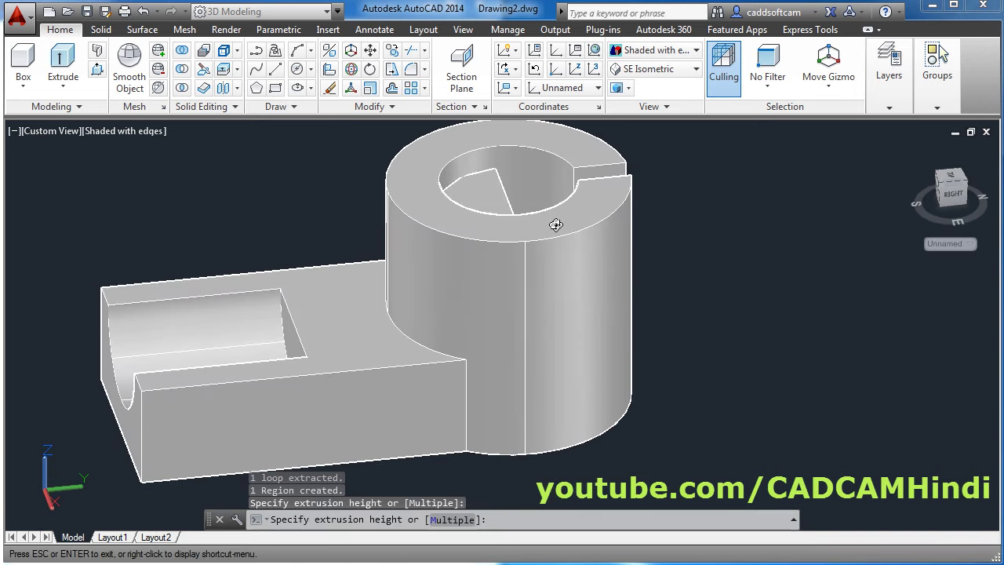
{"action": "key", "text": "F8"}
{"action": "scroll", "coordinate": [518, 214], "scroll_direction": "down", "scroll_amount": 6}
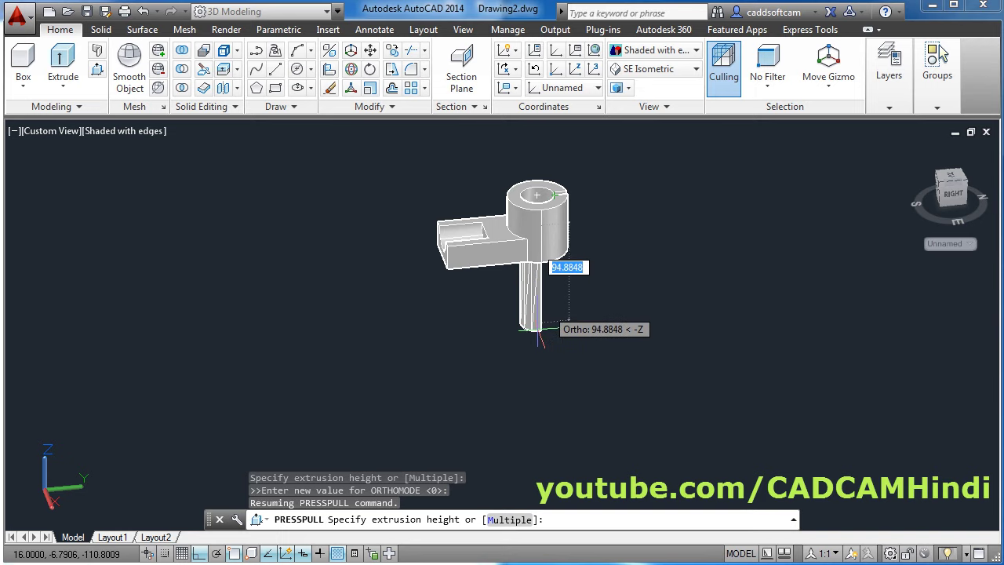
{"action": "left_click", "coordinate": [539, 330]}
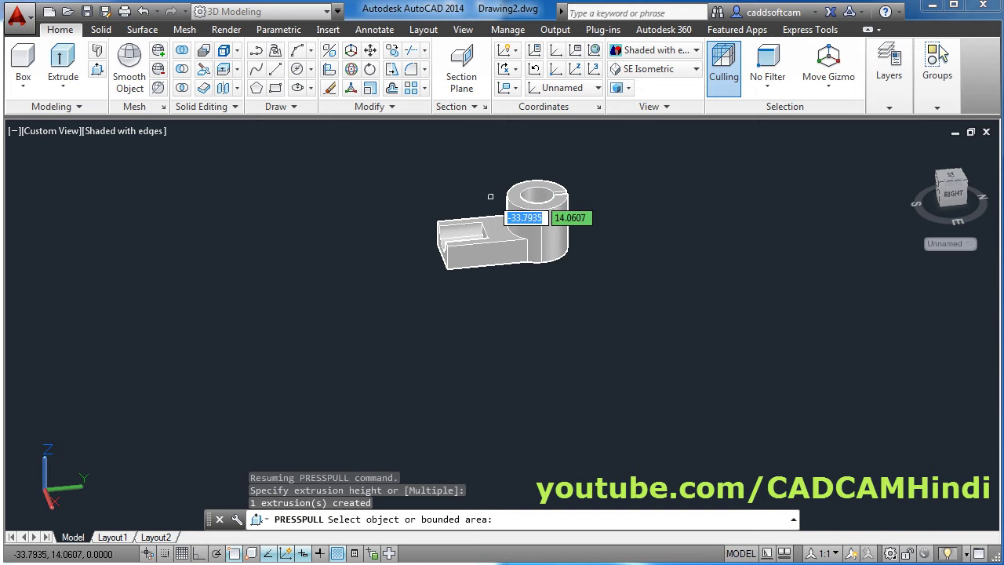
{"action": "key", "text": "Return"}
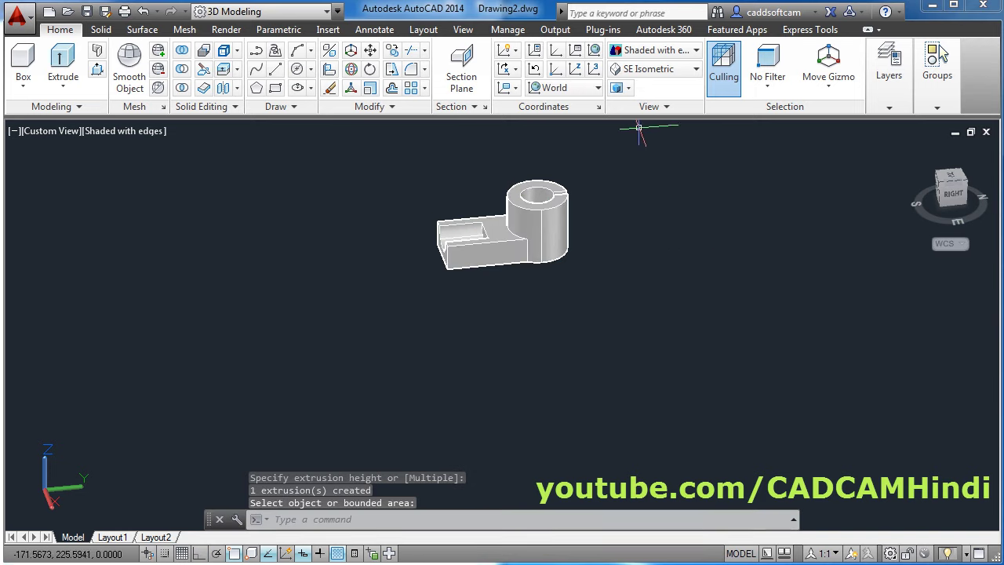
{"action": "middle_click_drag", "start_coordinate": [639, 127], "coordinate": [494, 287], "text": "shift"}
{"action": "scroll", "coordinate": [537, 188], "scroll_direction": "up", "scroll_amount": 2}
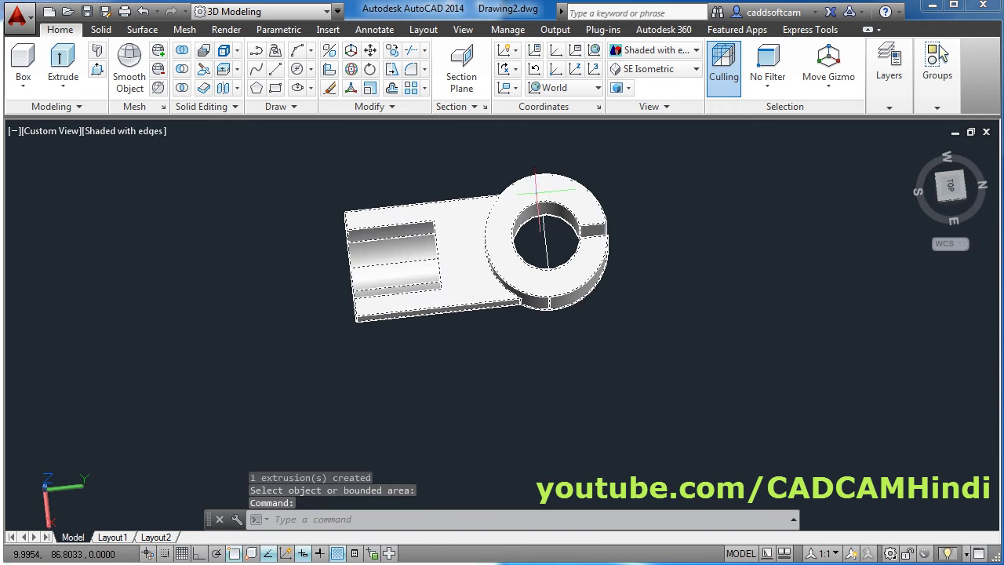
{"action": "scroll", "coordinate": [538, 188], "scroll_direction": "up", "scroll_amount": 3}
{"action": "middle_click_drag", "start_coordinate": [535, 342], "coordinate": [499, 360], "text": "shift"}
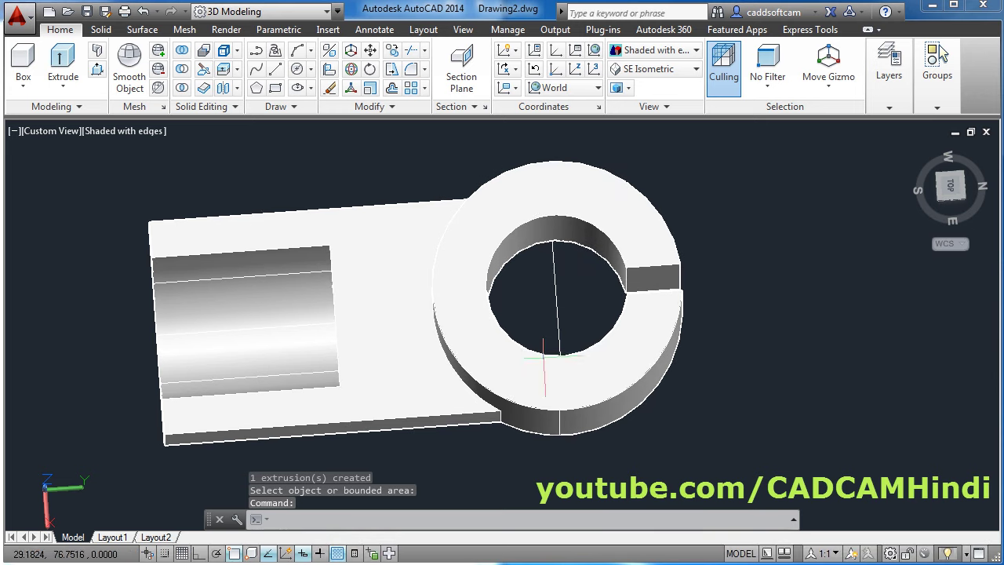
{"action": "type", "text": "e"}
Erase the stray vertical line left inside the hole.
{"action": "key", "text": "Return"}
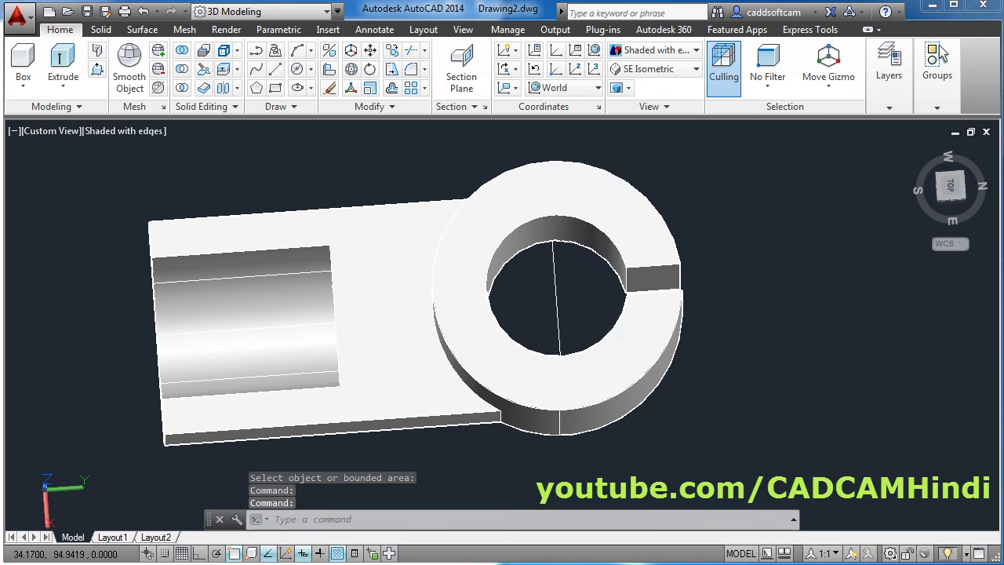
{"action": "left_click", "coordinate": [555, 301]}
{"action": "key", "text": "Return"}
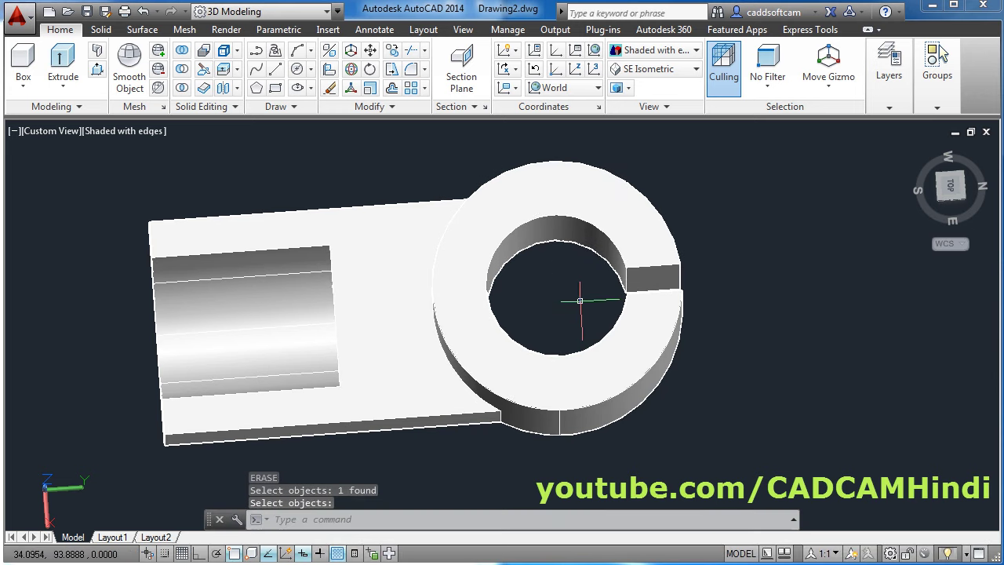
{"action": "left_click", "coordinate": [661, 72]}
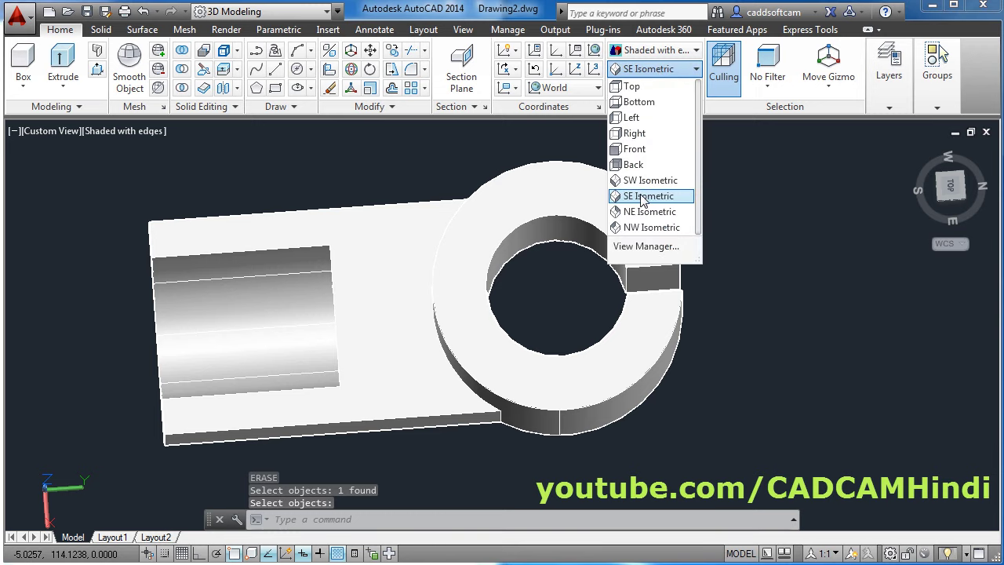
Show the merged block-and-cylinder solid in SE Isometric, zoomed to extents, and colour it Green.
{"action": "left_click", "coordinate": [643, 197]}
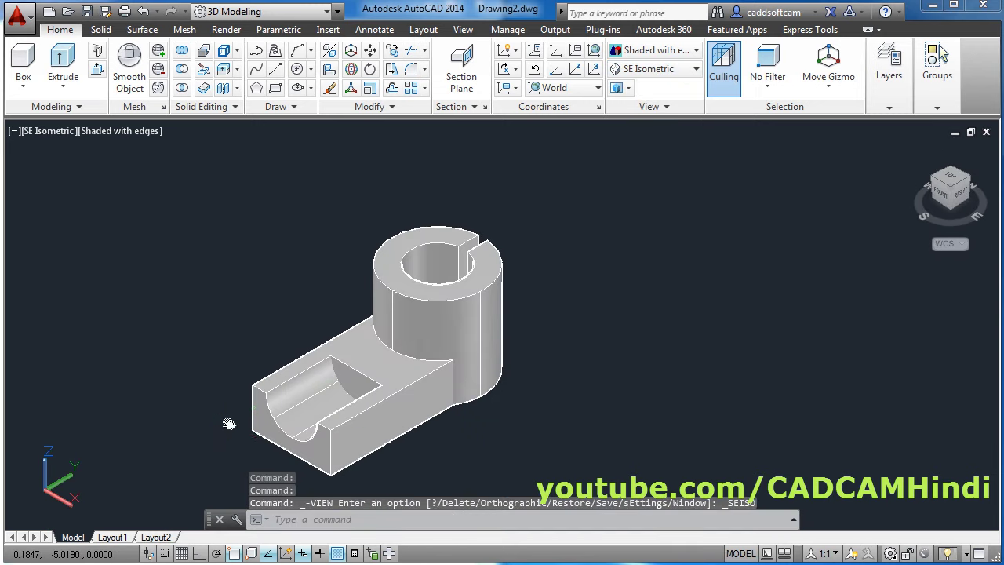
{"action": "middle_click", "coordinate": [476, 228]}
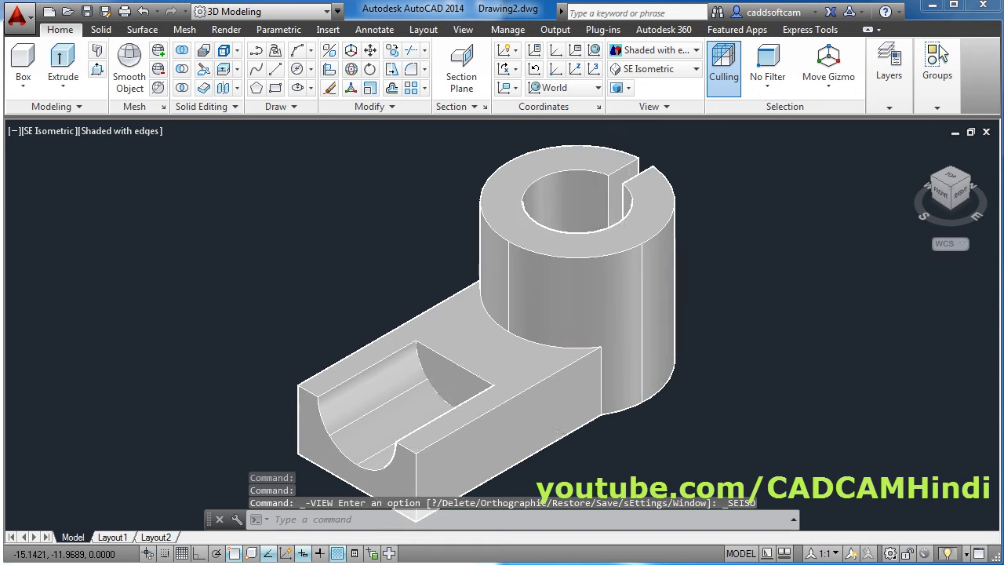
{"action": "left_click", "coordinate": [522, 322]}
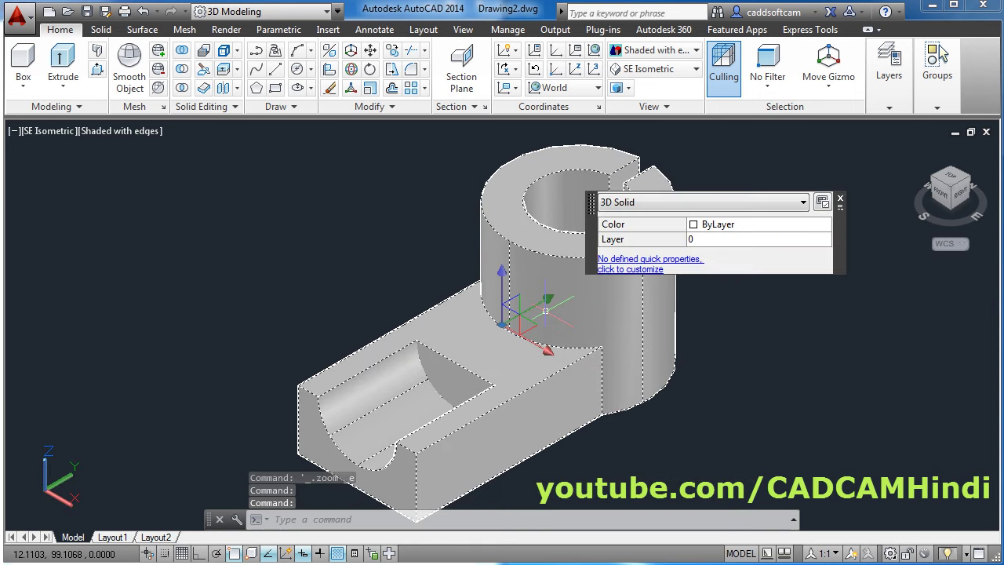
{"action": "left_click", "coordinate": [715, 228]}
{"action": "left_click", "coordinate": [715, 228]}
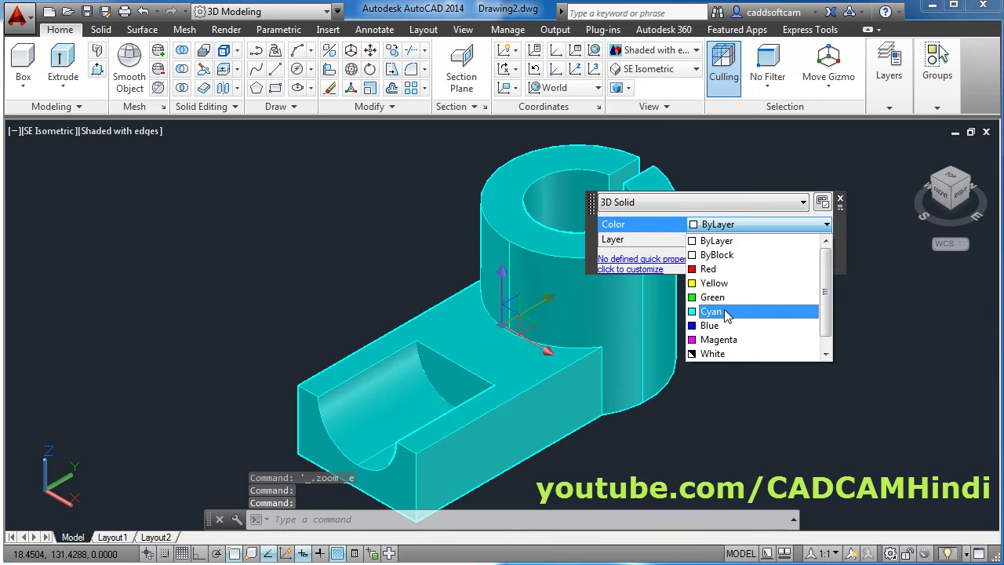
{"action": "left_click", "coordinate": [714, 297]}
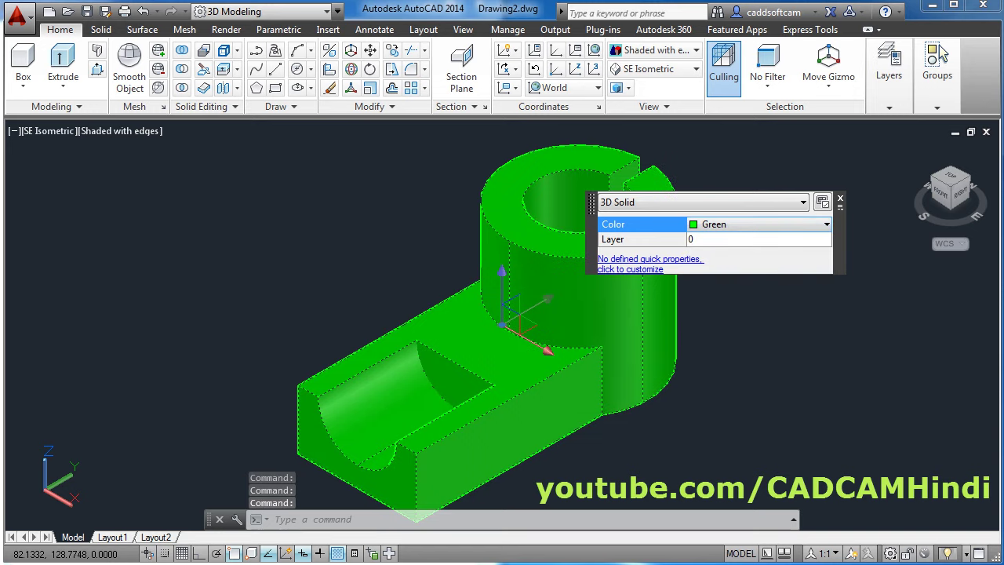
{"action": "key", "text": "Escape"}
{"action": "key", "text": "Escape"}
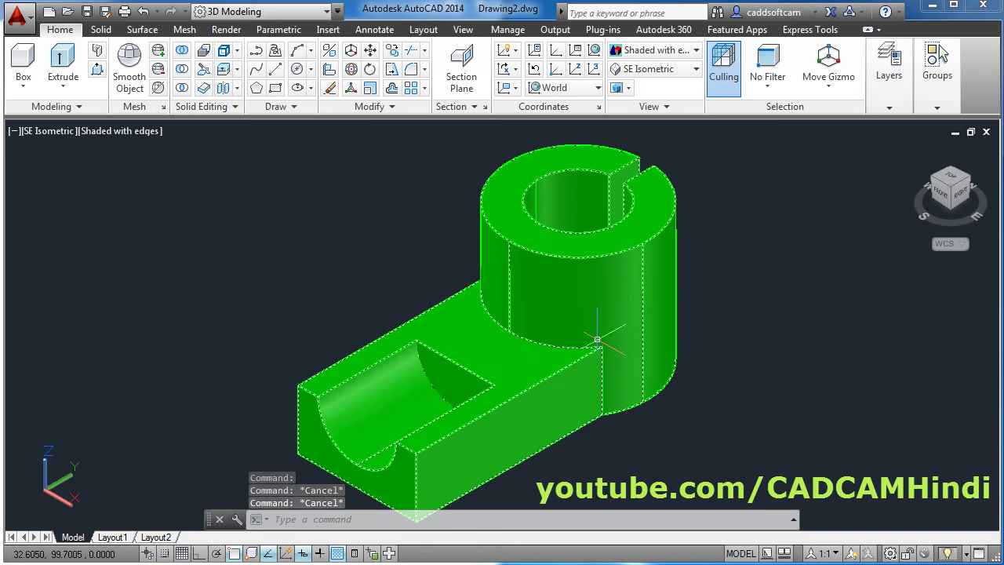